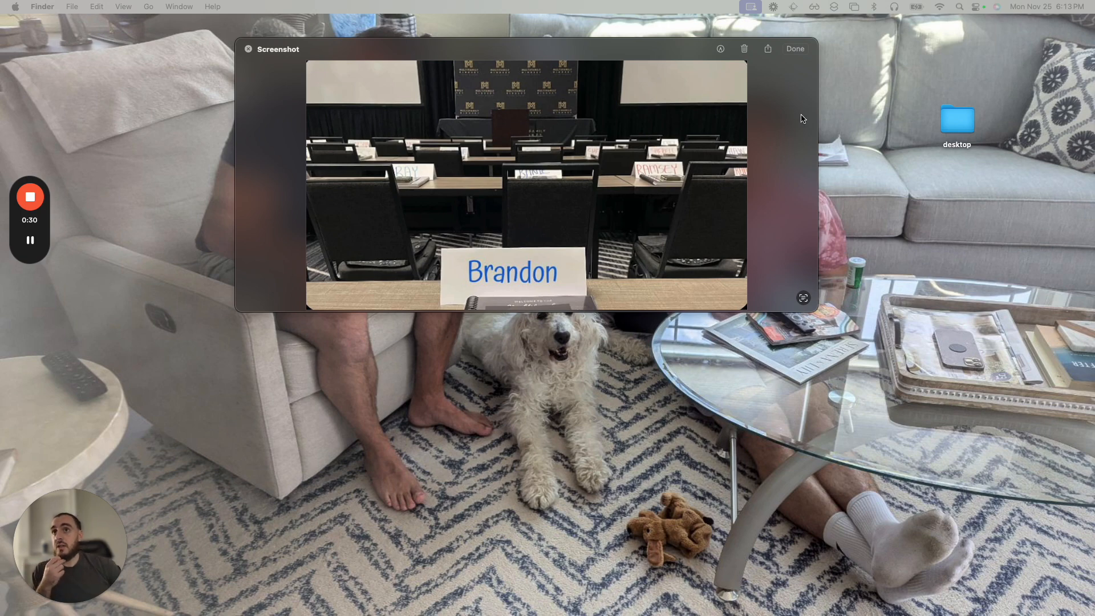
Save the captured Brandon name-card screenshot to the desktop and reposition its file near the middle of the desktop.
{"action": "left_click", "coordinate": [768, 54]}
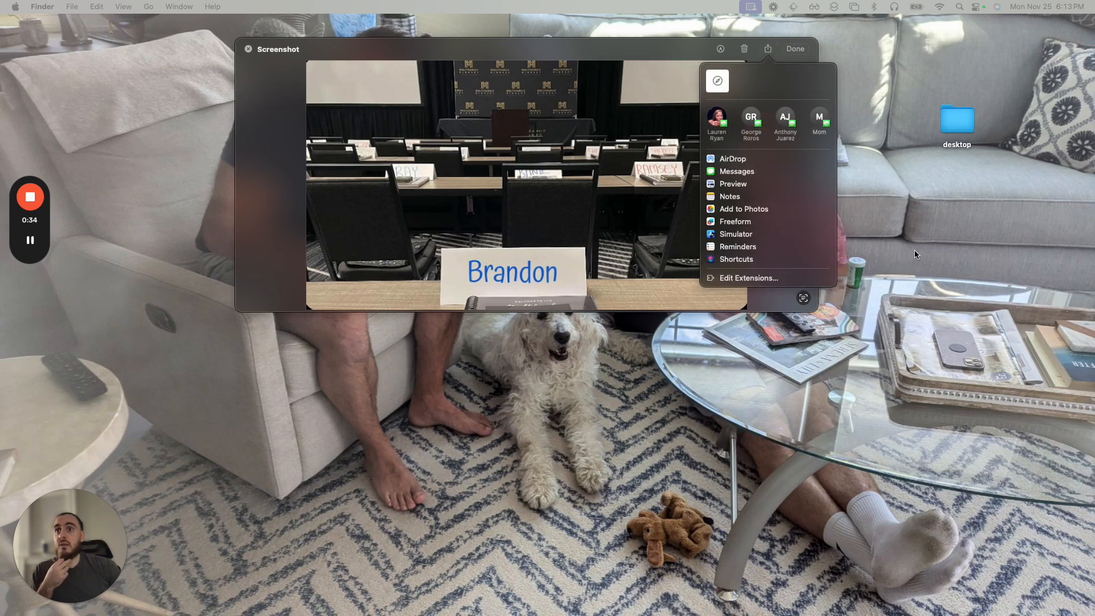
{"action": "left_click", "coordinate": [915, 251]}
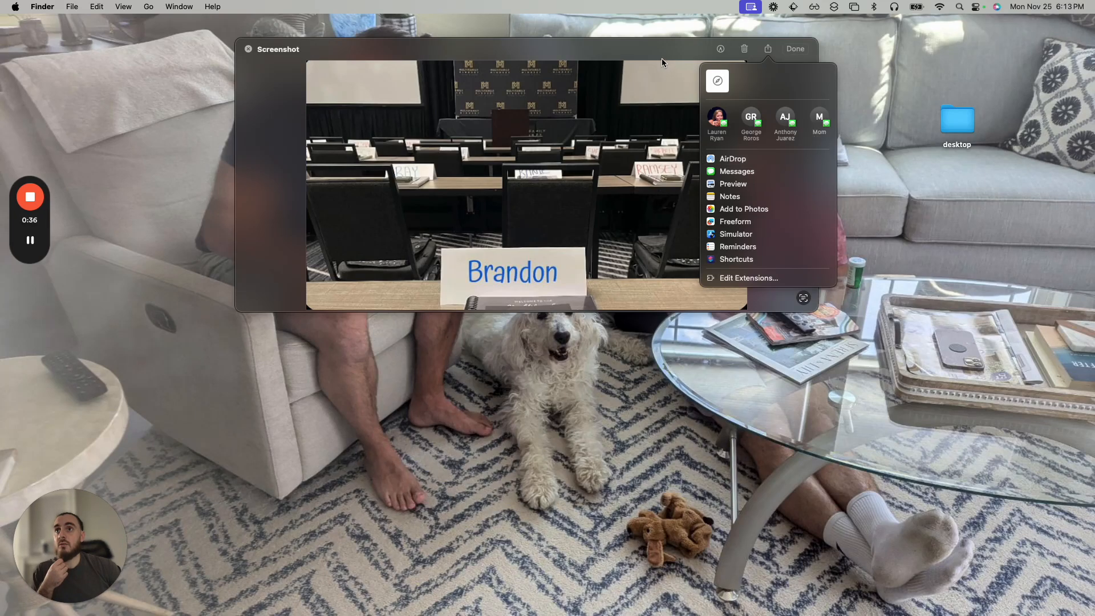
{"action": "left_click", "coordinate": [662, 58]}
{"action": "left_click", "coordinate": [794, 49]}
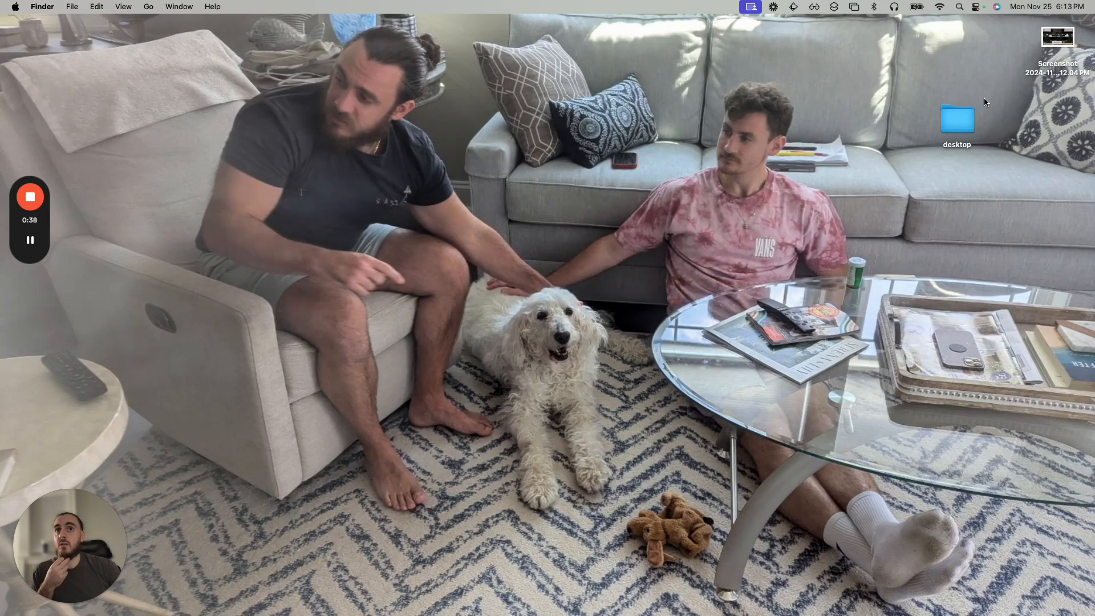
{"action": "left_click_drag", "start_coordinate": [1057, 42], "coordinate": [630, 143]}
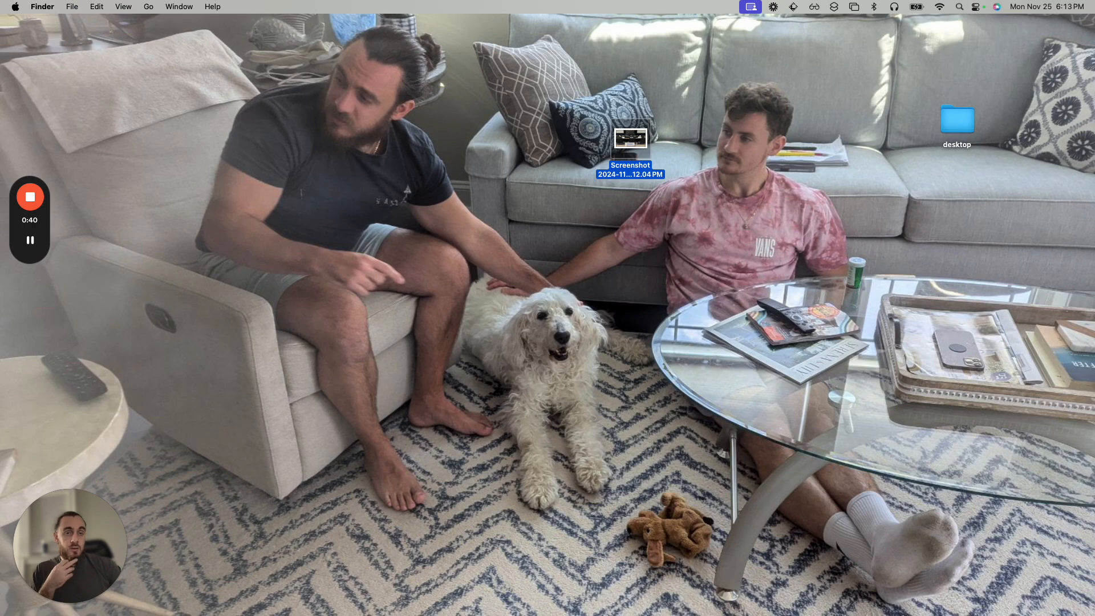
Open the saved screenshot in Preview to view the name-card image, and close it.
{"action": "double_click", "coordinate": [636, 143]}
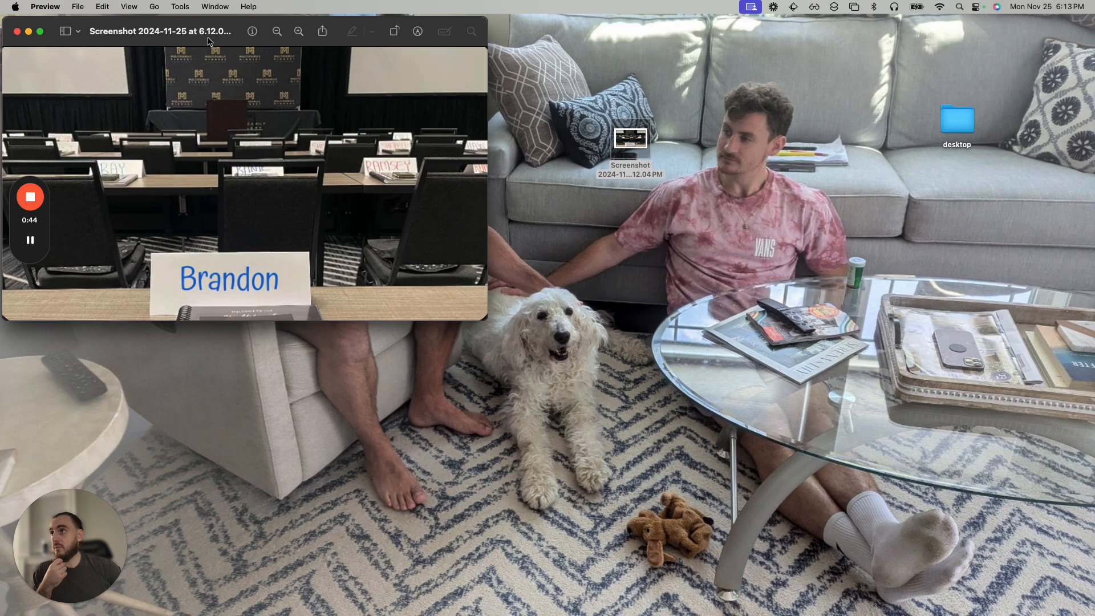
{"action": "left_click_drag", "start_coordinate": [85, 46], "coordinate": [184, 97]}
{"action": "left_click", "coordinate": [114, 82]}
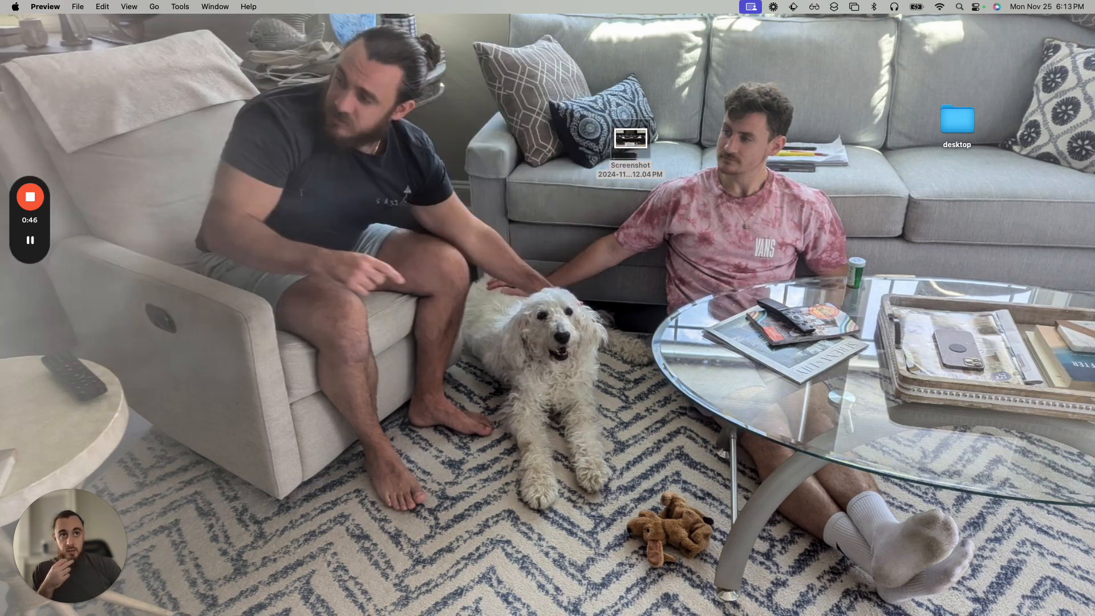
Switch to the Bannerbear website in Arc, hide the browser sidebar and sign in to the Bannerbear dashboard.
{"action": "key", "text": "ctrl+alt+super+Right"}
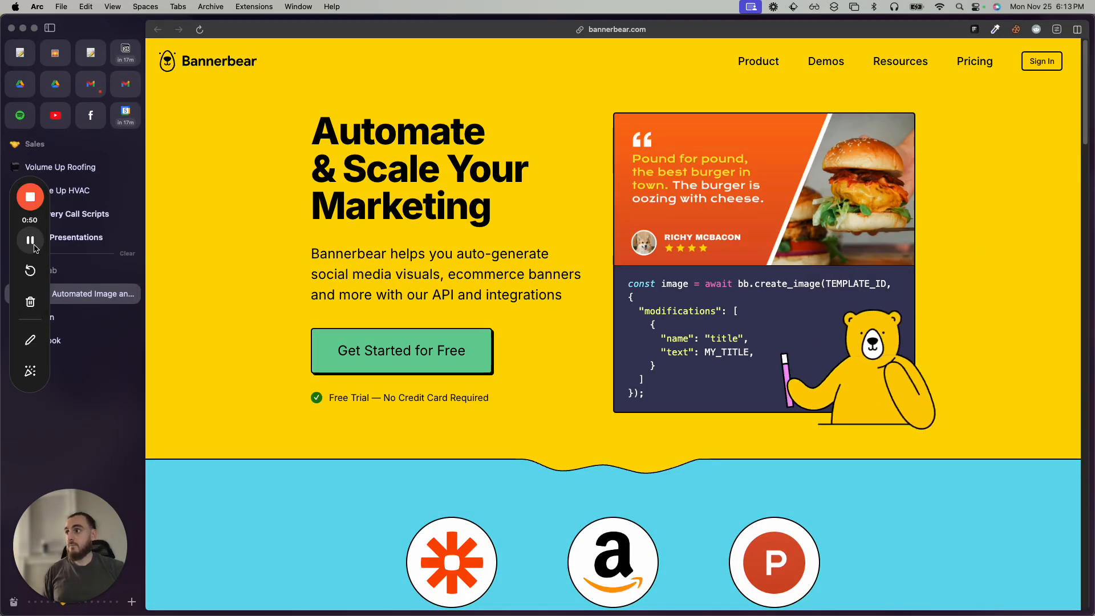
{"action": "key", "text": "super+s"}
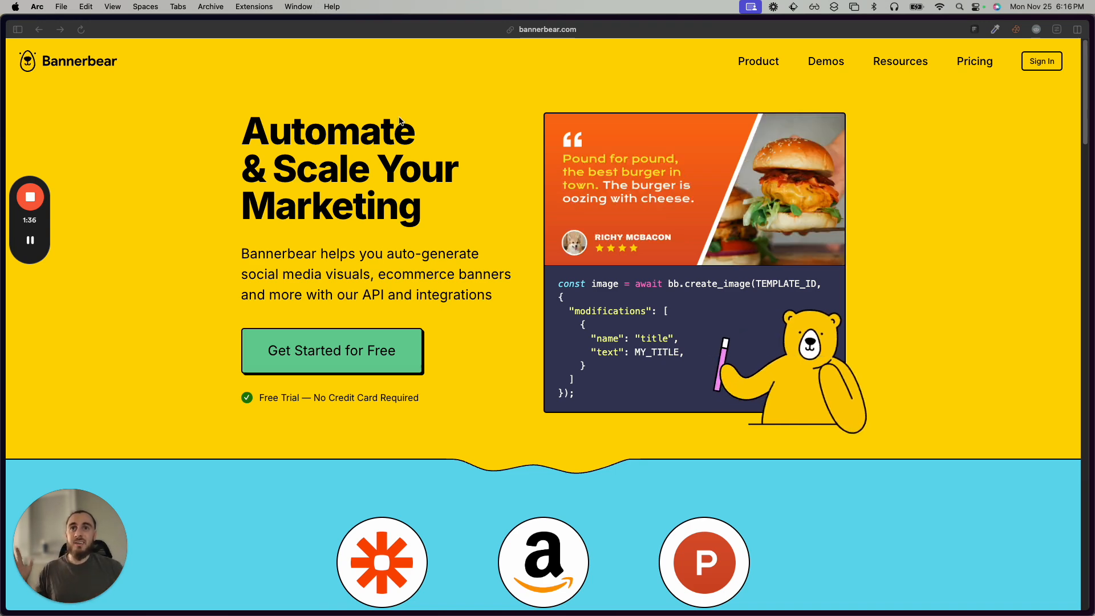
{"action": "left_click", "coordinate": [1041, 64]}
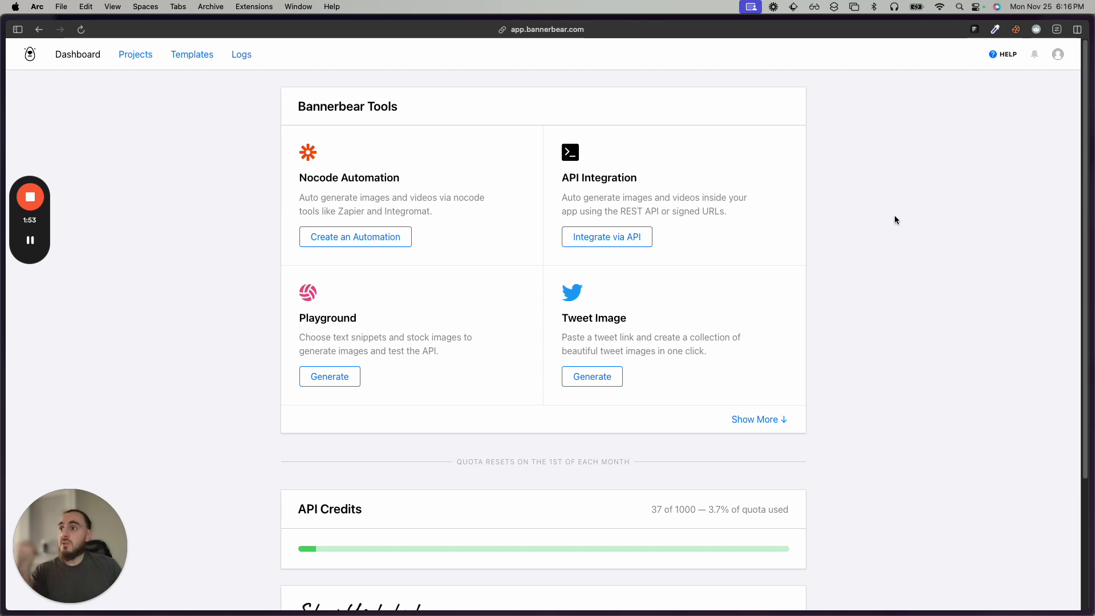
{"action": "scroll", "coordinate": [895, 219], "scroll_direction": "down", "scroll_amount": 1}
{"action": "scroll", "coordinate": [890, 237], "scroll_direction": "up", "scroll_amount": 1}
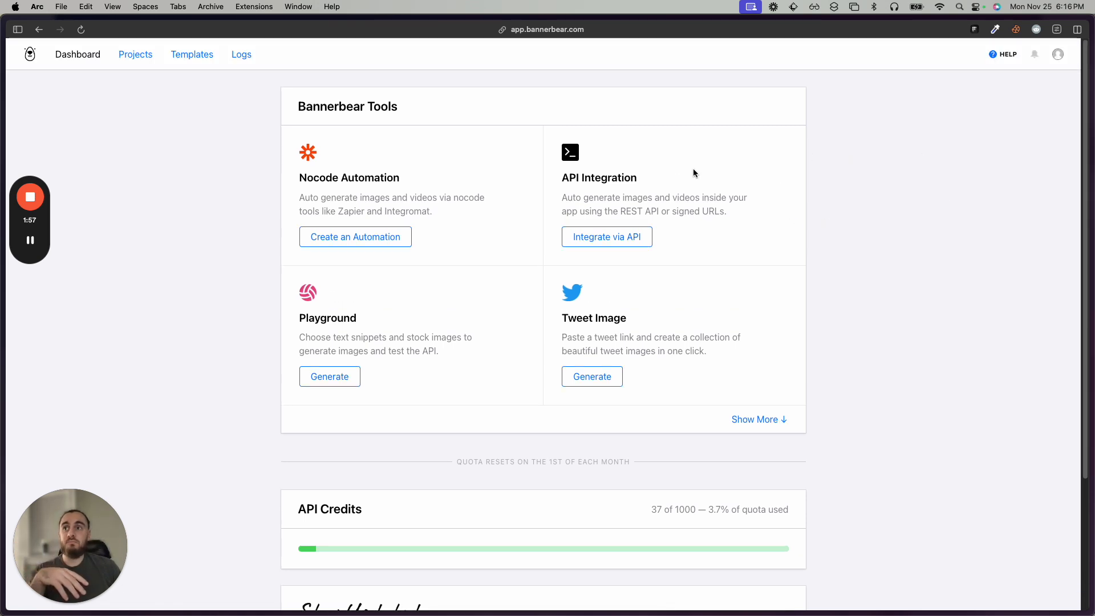
Create a new Bannerbear project named "Personalized Images".
{"action": "left_click", "coordinate": [135, 55]}
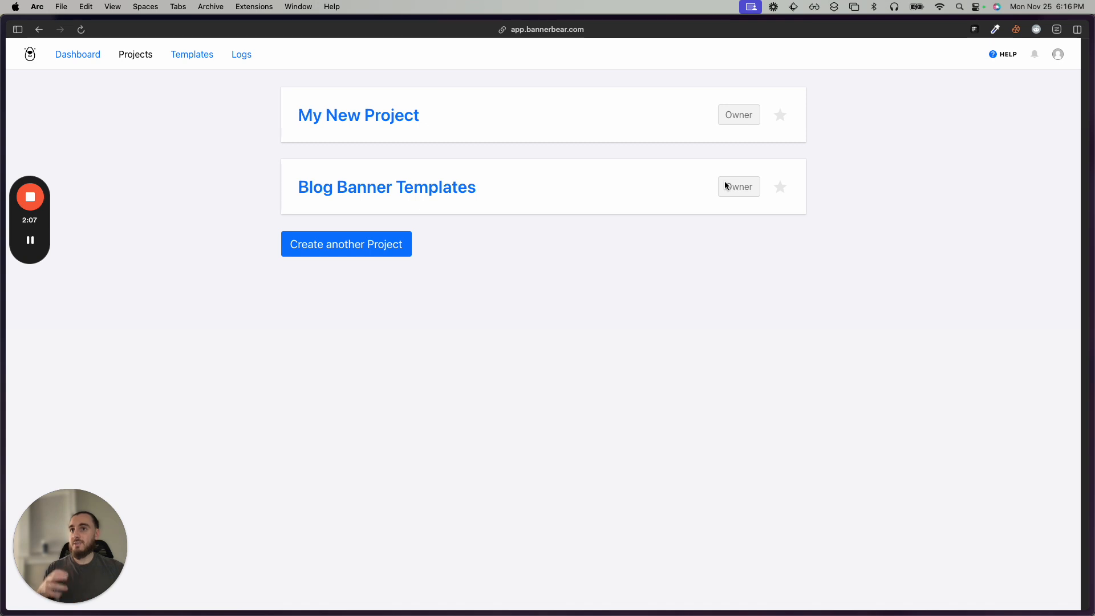
{"action": "left_click", "coordinate": [344, 251]}
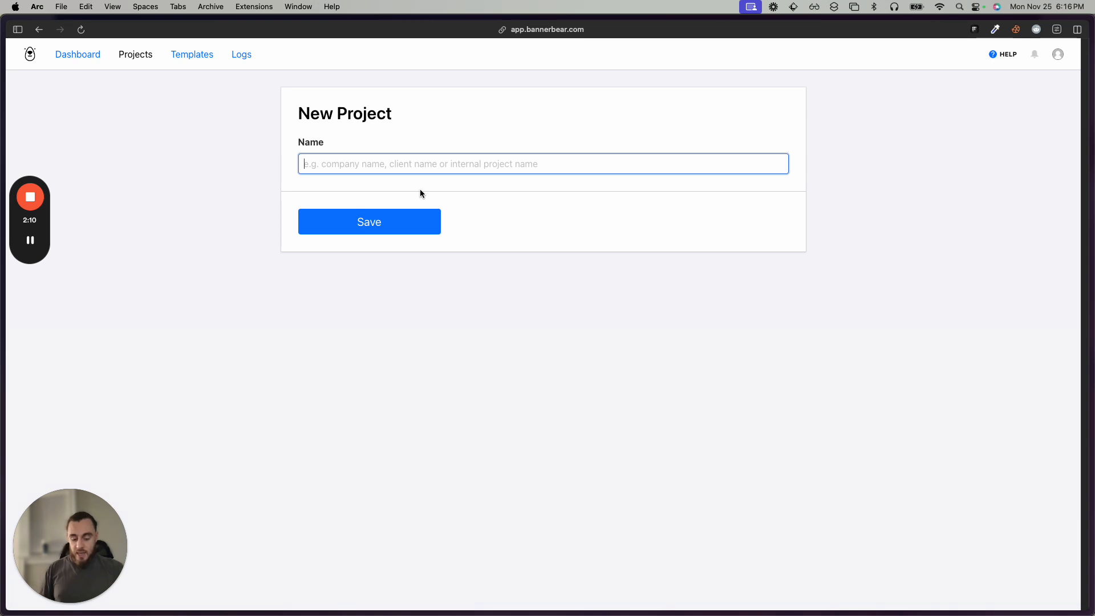
{"action": "type", "text": "Personalize"}
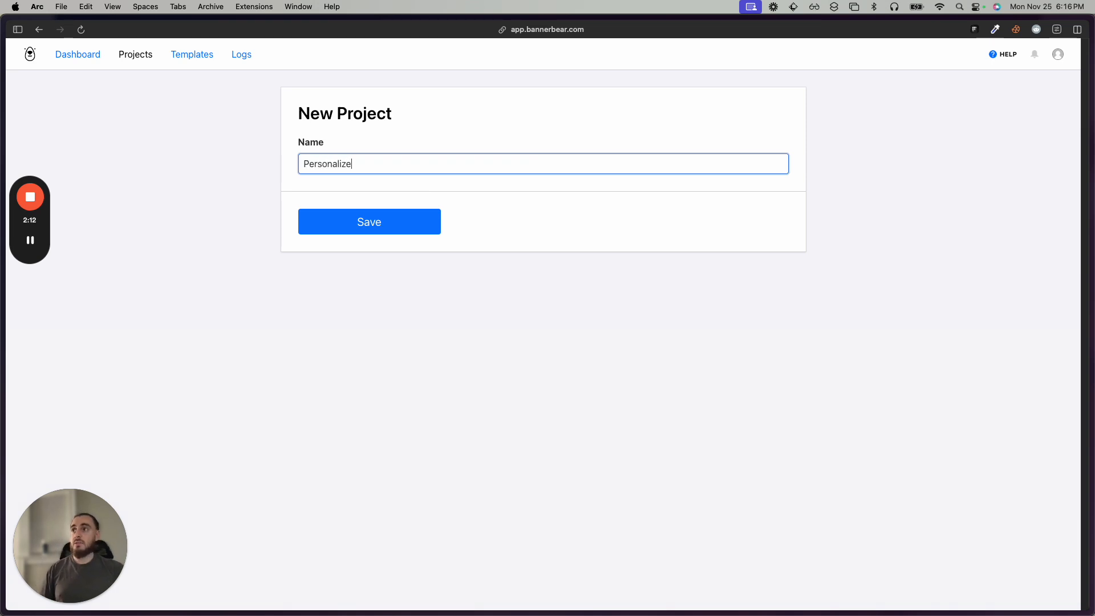
{"action": "type", "text": "d Images"}
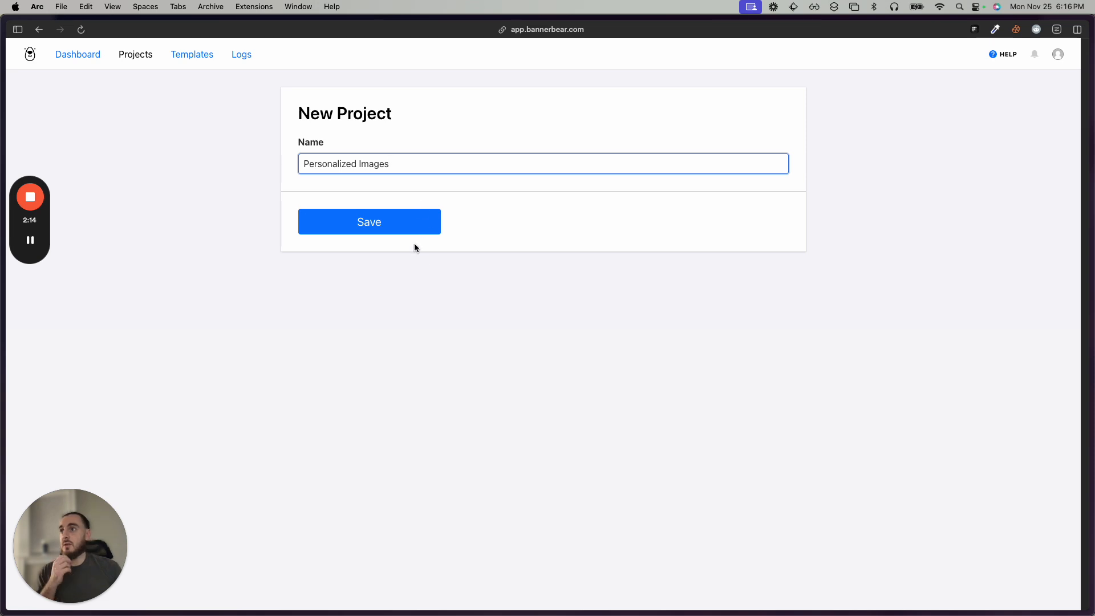
{"action": "left_click", "coordinate": [408, 227]}
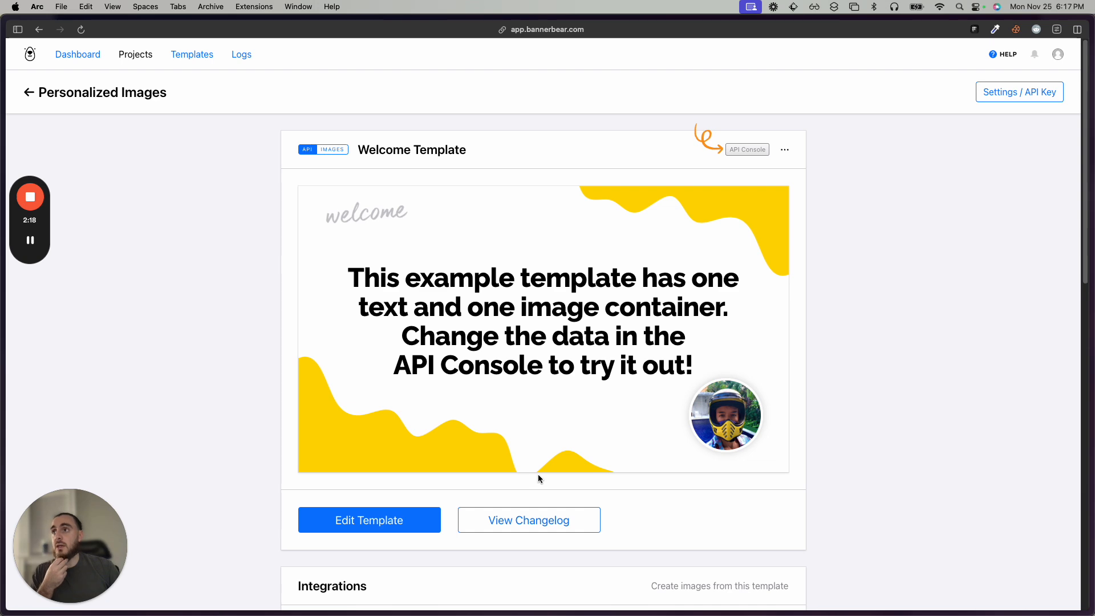
Open the project's Welcome Template in the template editor.
{"action": "scroll", "coordinate": [538, 476], "scroll_direction": "down", "scroll_amount": 15}
{"action": "scroll", "coordinate": [538, 474], "scroll_direction": "up", "scroll_amount": 15}
{"action": "scroll", "coordinate": [538, 474], "scroll_direction": "down", "scroll_amount": 2}
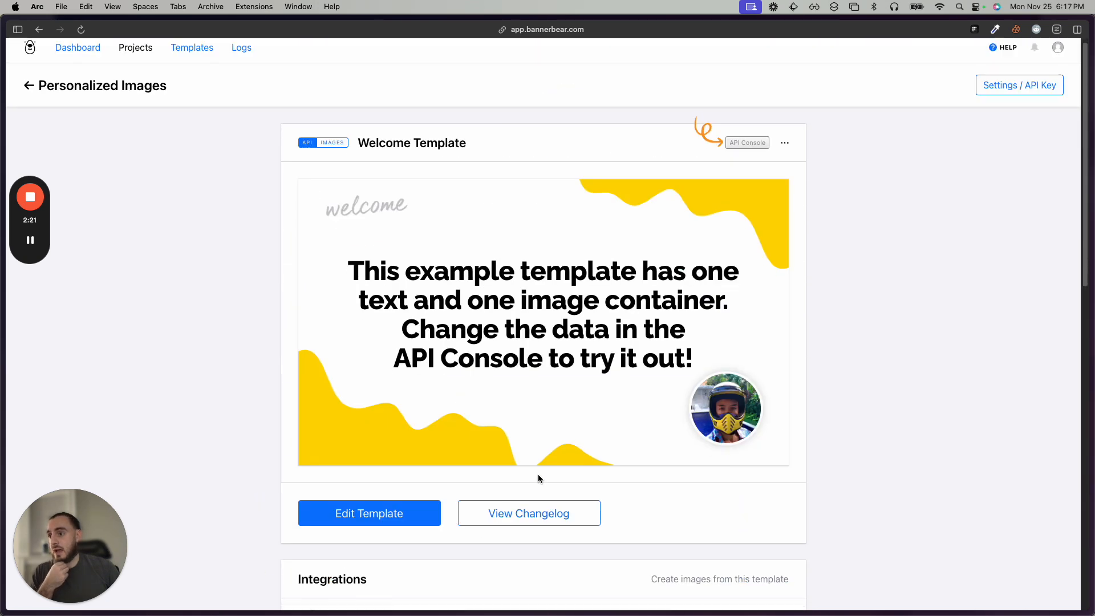
{"action": "left_click", "coordinate": [377, 436]}
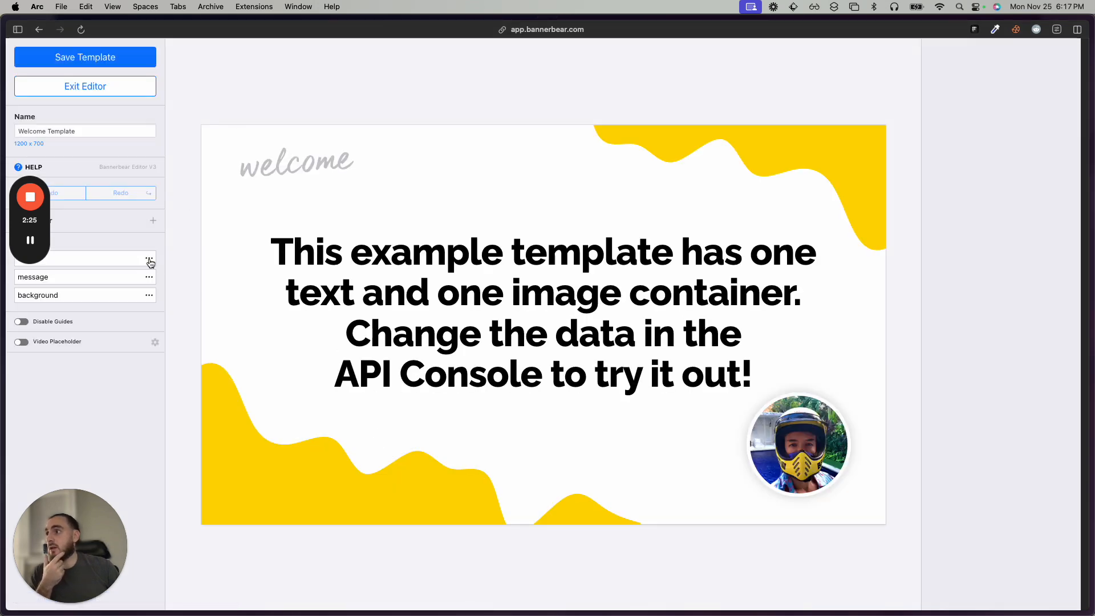
Delete the face, message and background layers from the Welcome Template.
{"action": "left_click", "coordinate": [148, 261]}
{"action": "left_click", "coordinate": [174, 395]}
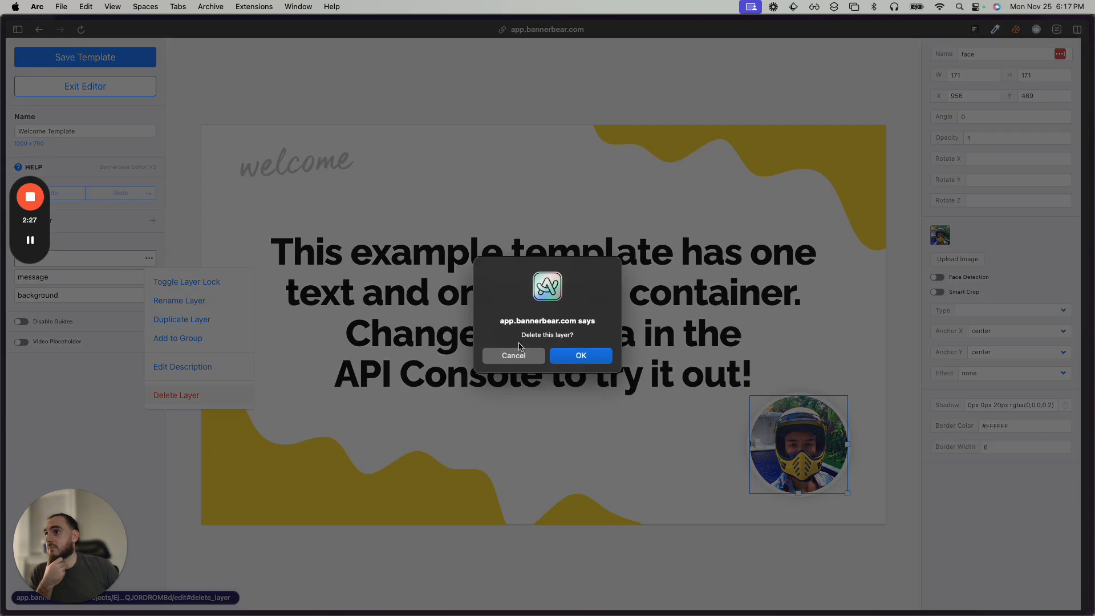
{"action": "left_click", "coordinate": [603, 356]}
{"action": "left_click", "coordinate": [149, 259]}
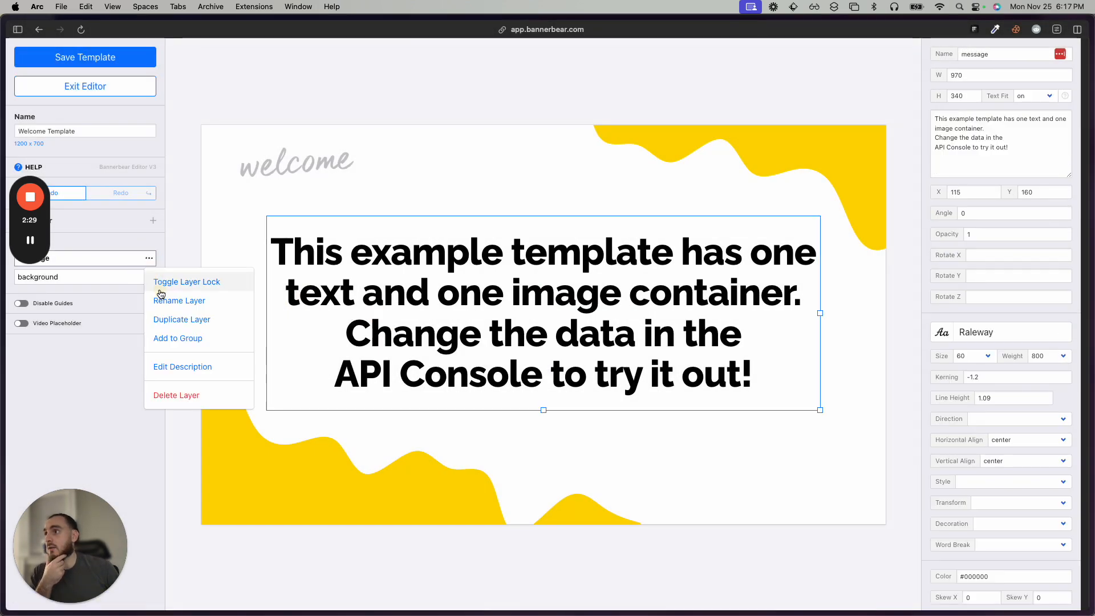
{"action": "left_click", "coordinate": [176, 395]}
{"action": "left_click", "coordinate": [603, 356]}
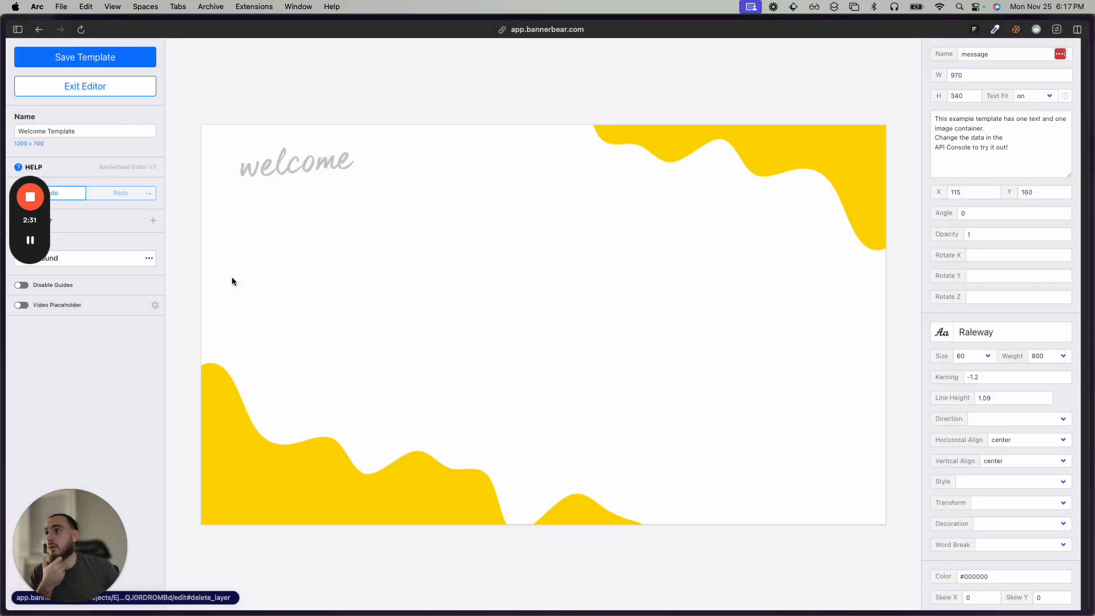
{"action": "left_click", "coordinate": [149, 258]}
{"action": "left_click", "coordinate": [176, 395]}
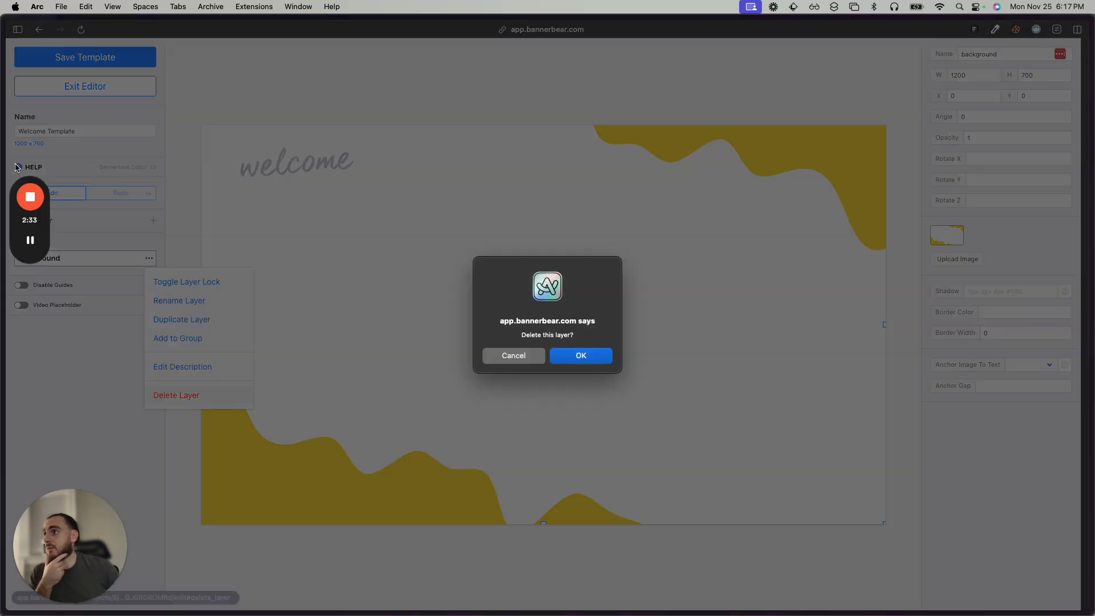
{"action": "left_click", "coordinate": [601, 355]}
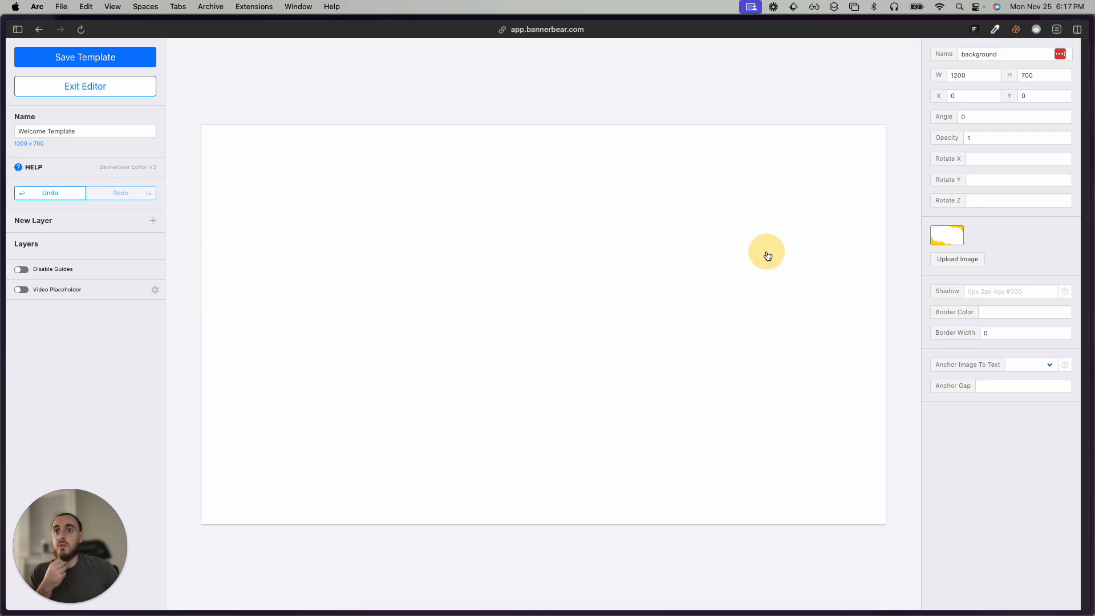
Add a static image layer, align it with the canvas corner and enlarge it to about 1197 by 390 px.
{"action": "left_click", "coordinate": [970, 260]}
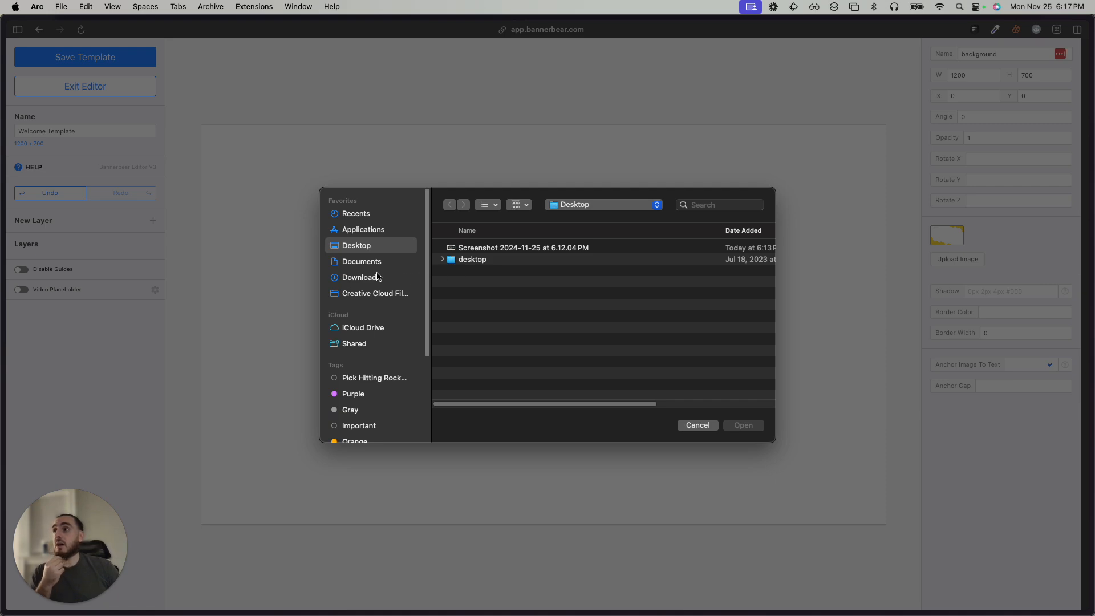
{"action": "left_click", "coordinate": [698, 424]}
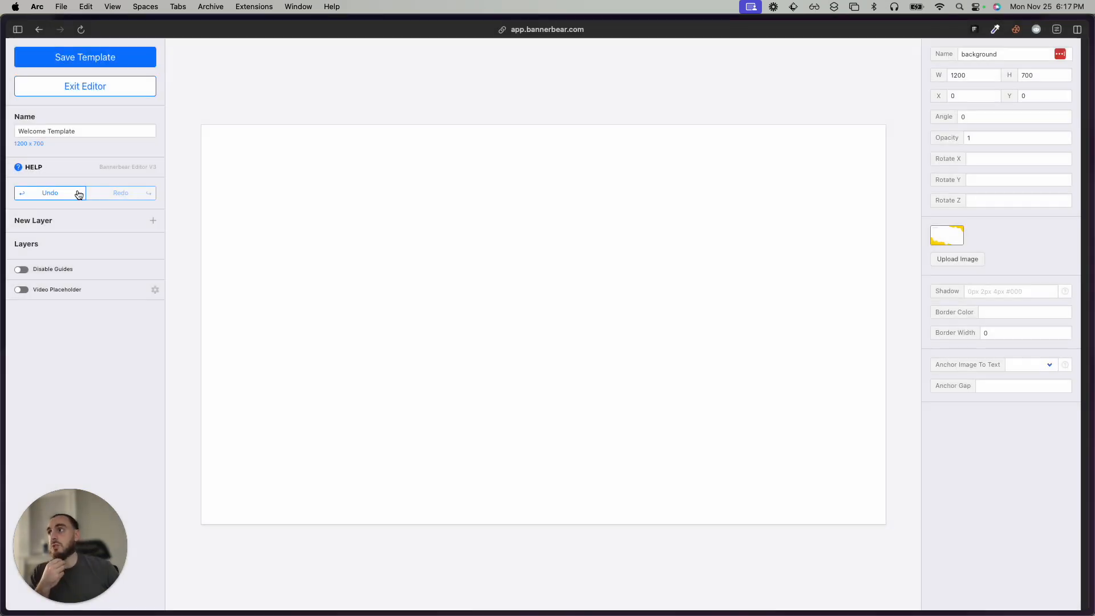
{"action": "left_click", "coordinate": [153, 221]}
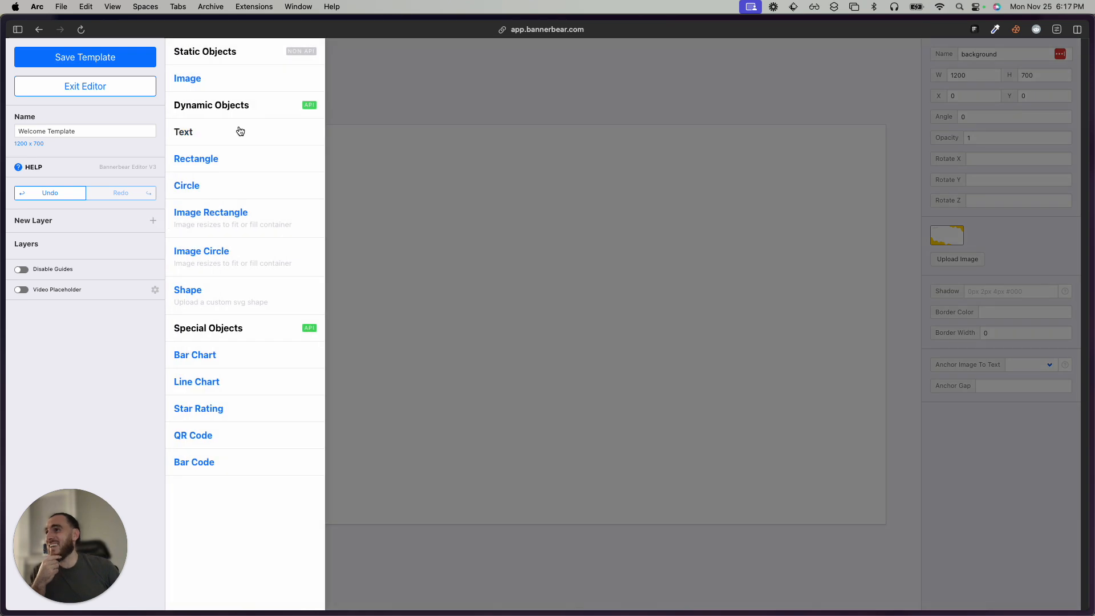
{"action": "left_click", "coordinate": [199, 88]}
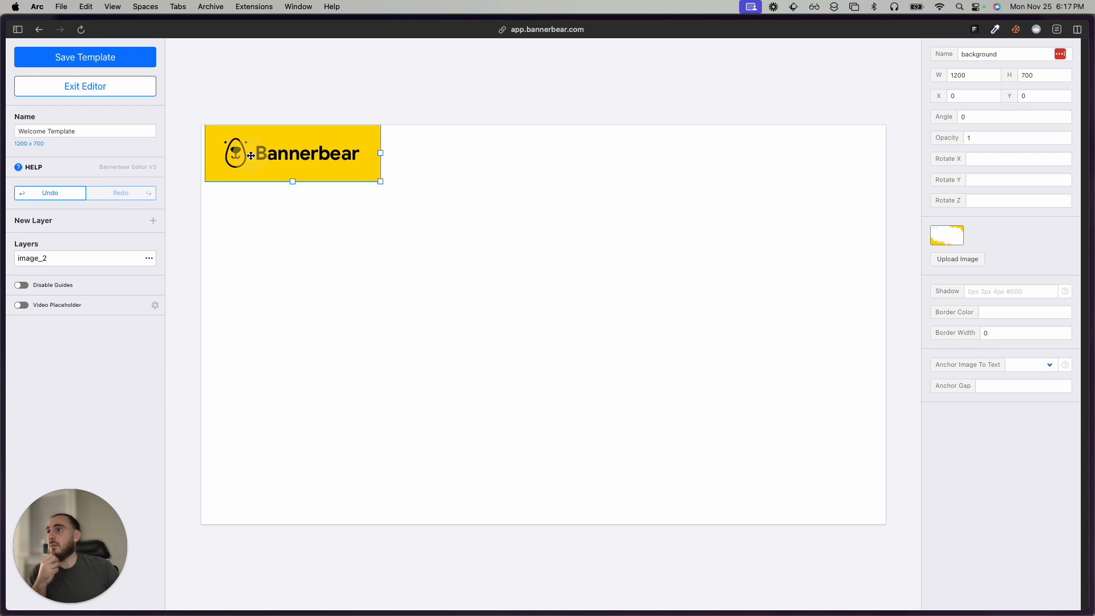
{"action": "left_click", "coordinate": [274, 151]}
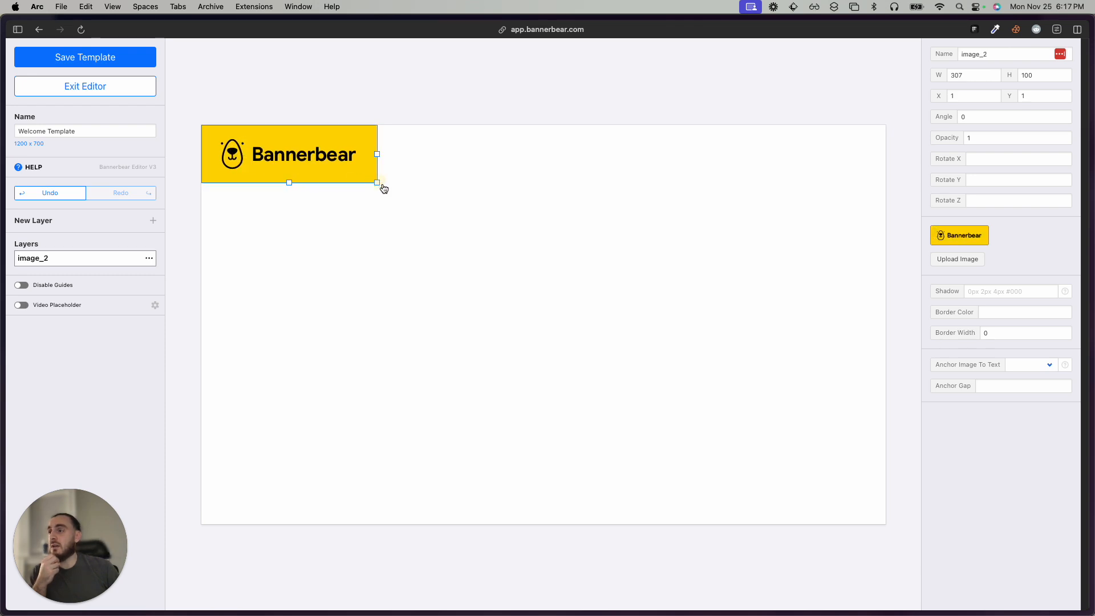
{"action": "left_click_drag", "start_coordinate": [378, 186], "coordinate": [515, 348]}
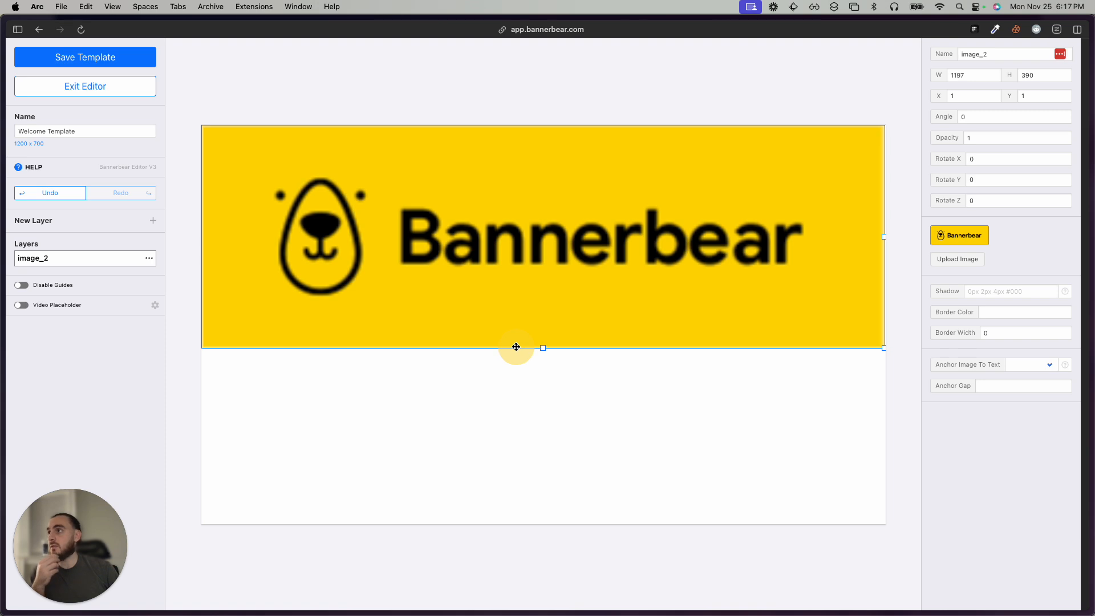
Set the image layer's height to 700 px.
{"action": "left_click", "coordinate": [1046, 75]}
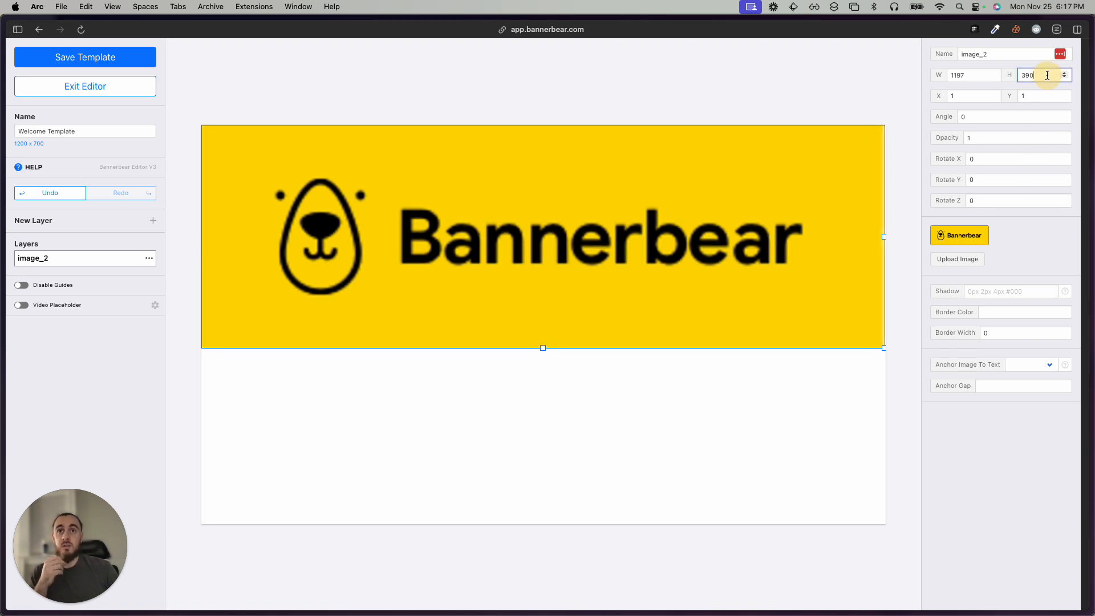
{"action": "key", "text": "super+a"}
{"action": "type", "text": "700"}
{"action": "key", "text": "Return"}
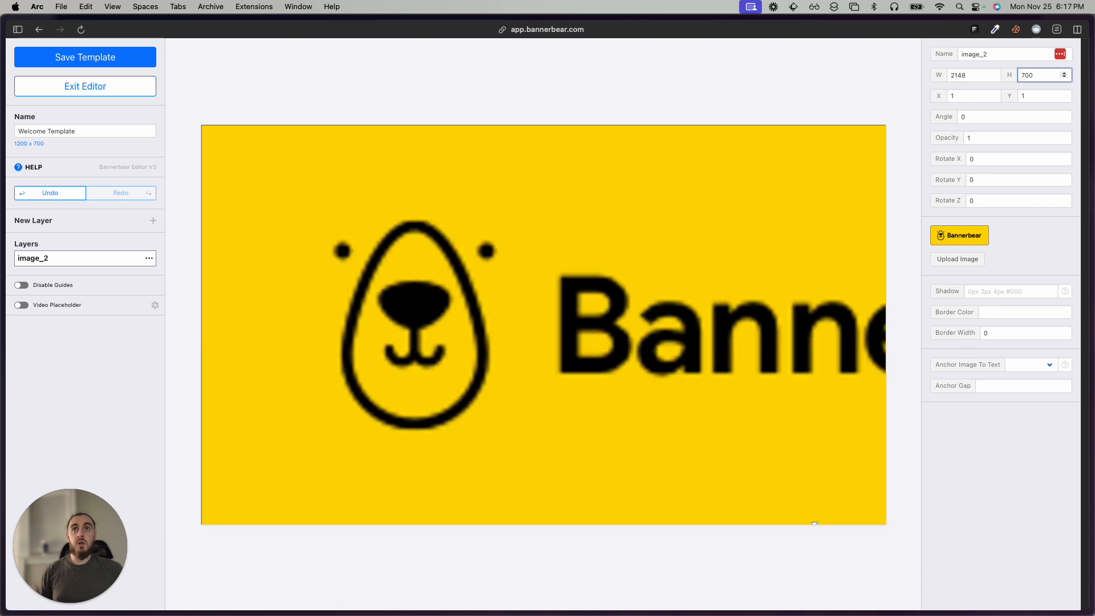
{"action": "left_click", "coordinate": [806, 259]}
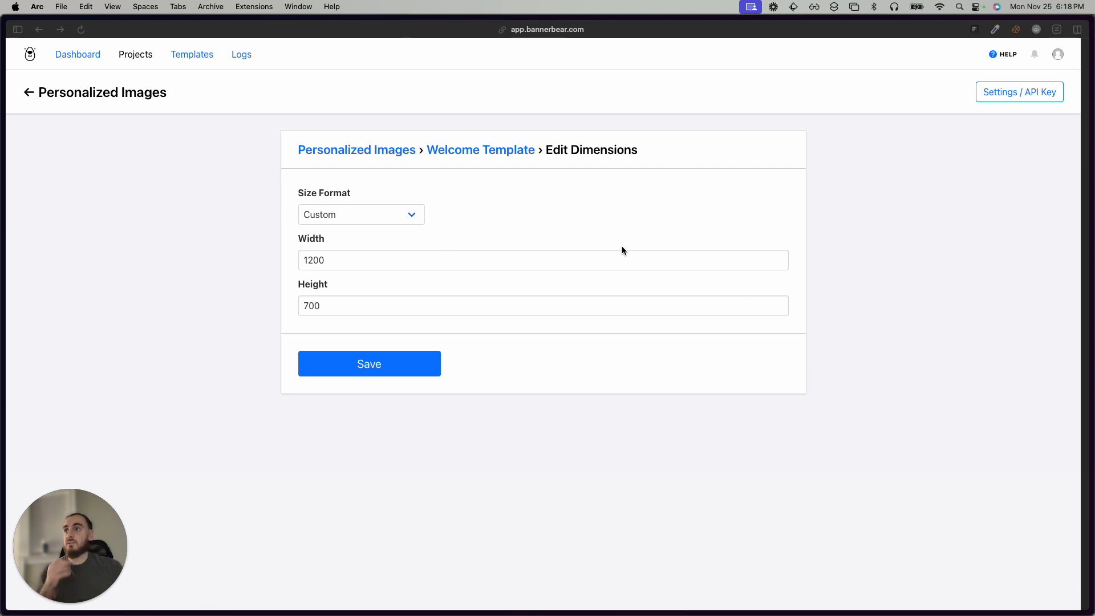
Leave the Welcome Template's dimensions and start a new template in the project with the Custom size format.
{"action": "left_click", "coordinate": [29, 92]}
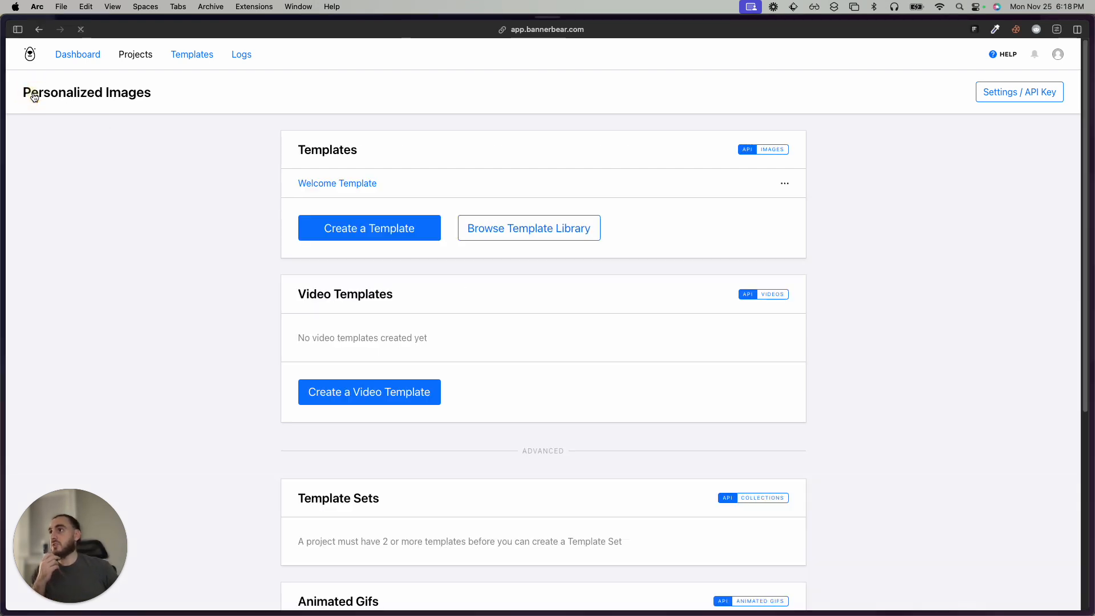
{"action": "left_click", "coordinate": [368, 231]}
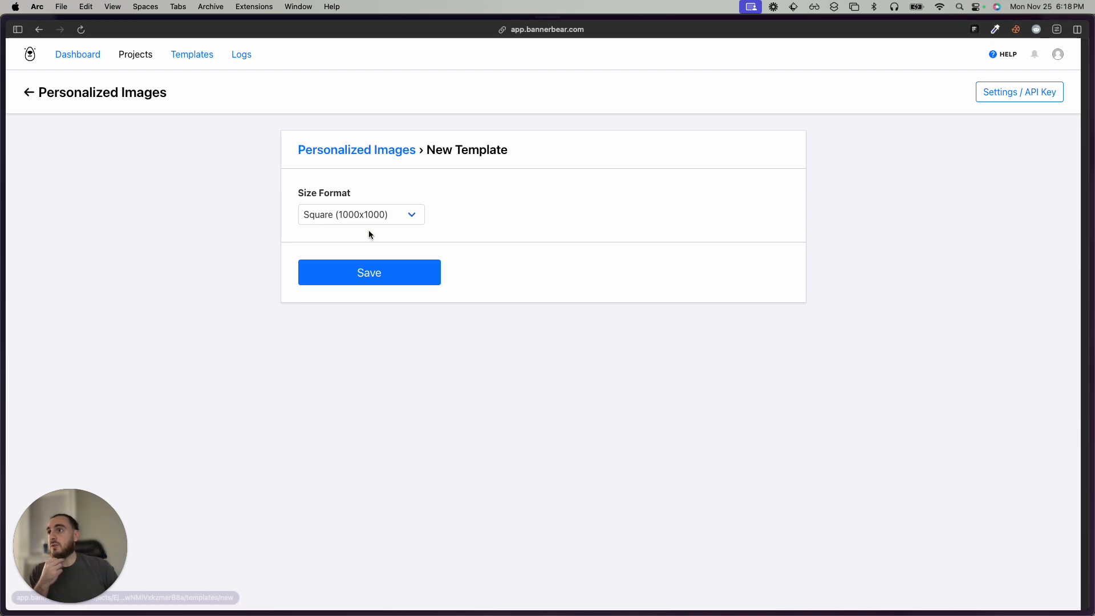
{"action": "left_click", "coordinate": [375, 224]}
{"action": "left_click", "coordinate": [366, 245]}
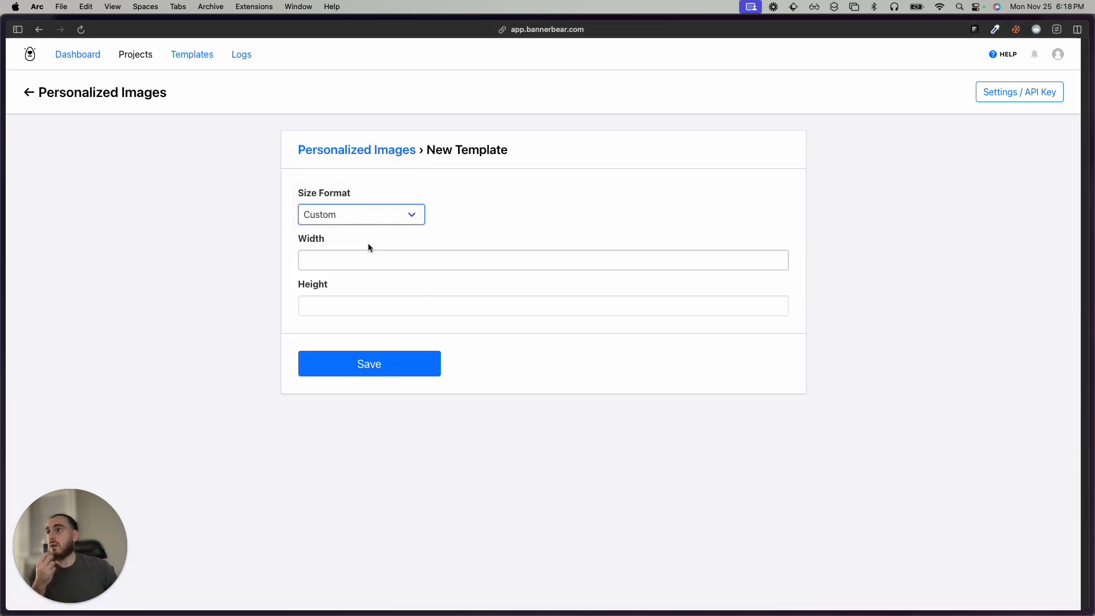
Open the name-card screenshot on the desktop in Preview and check its image size in pixels.
{"action": "key", "text": "ctrl+Up"}
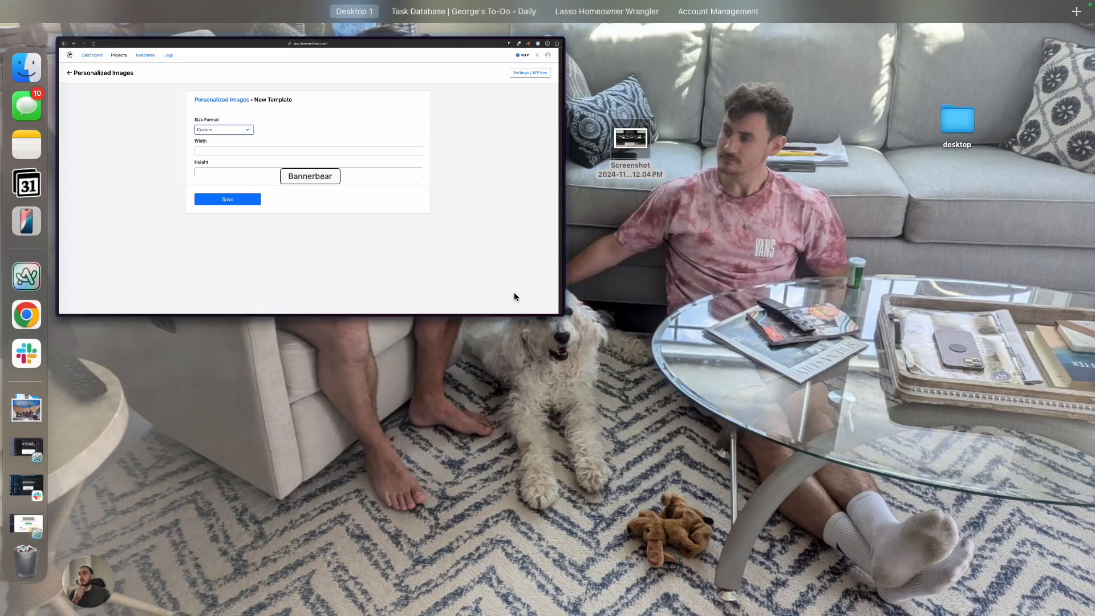
{"action": "key", "text": "ctrl+Up"}
{"action": "left_click_drag", "start_coordinate": [383, 28], "coordinate": [1094, 33]}
{"action": "double_click", "coordinate": [631, 140]}
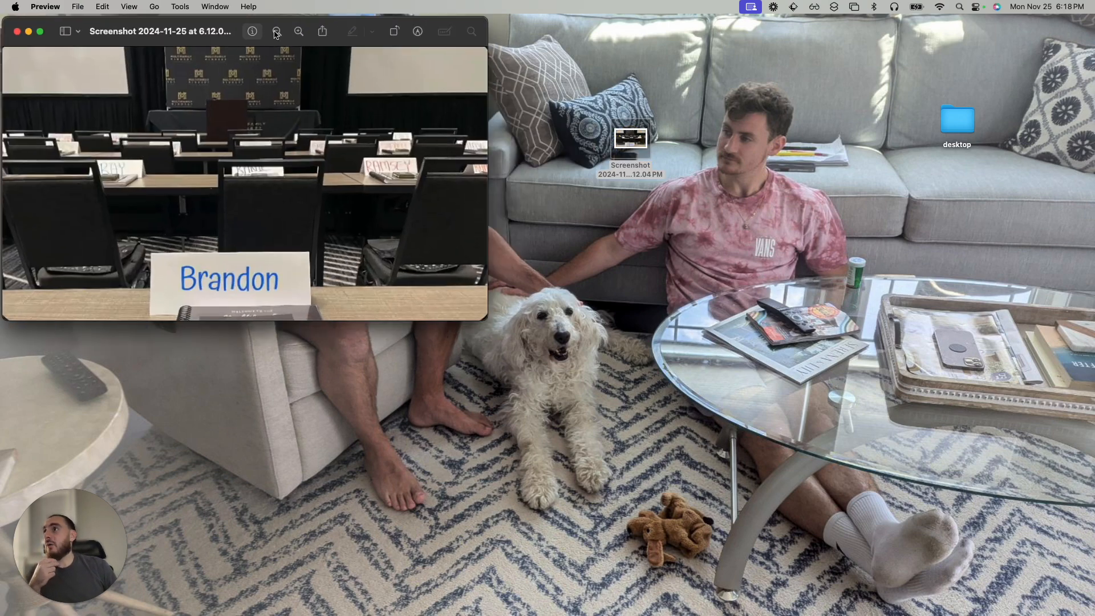
{"action": "left_click", "coordinate": [252, 32]}
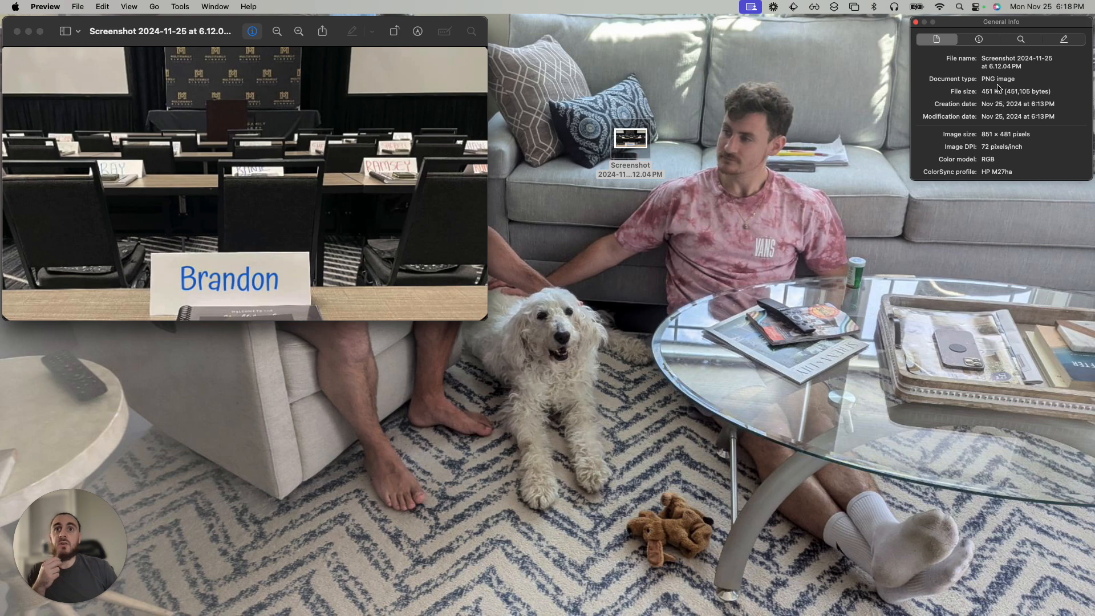
{"action": "left_click_drag", "start_coordinate": [981, 139], "coordinate": [1031, 135]}
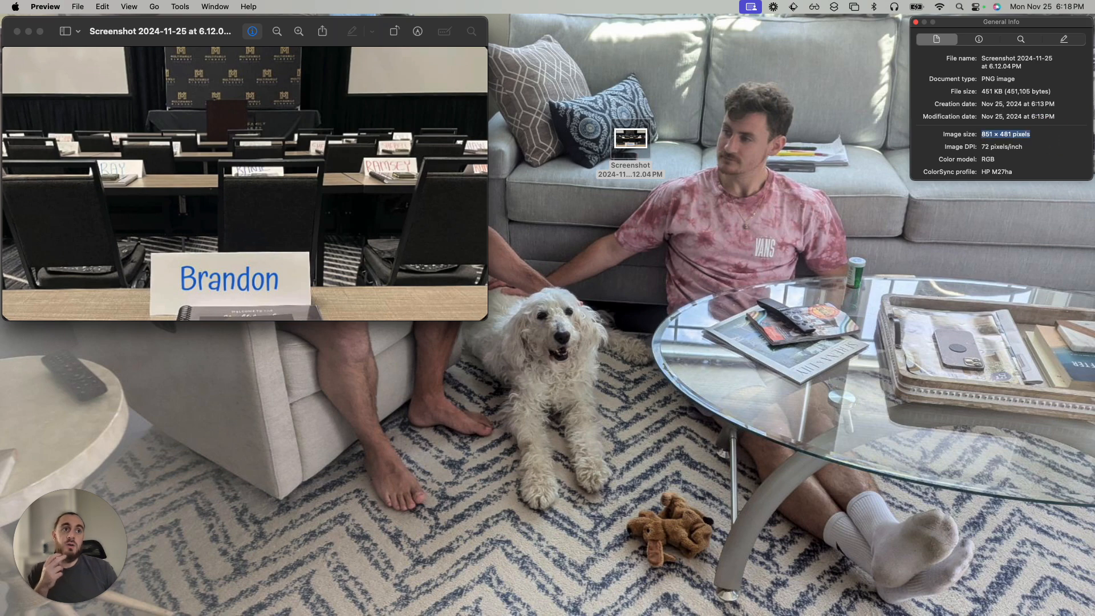
{"action": "key", "text": "super+Tab"}
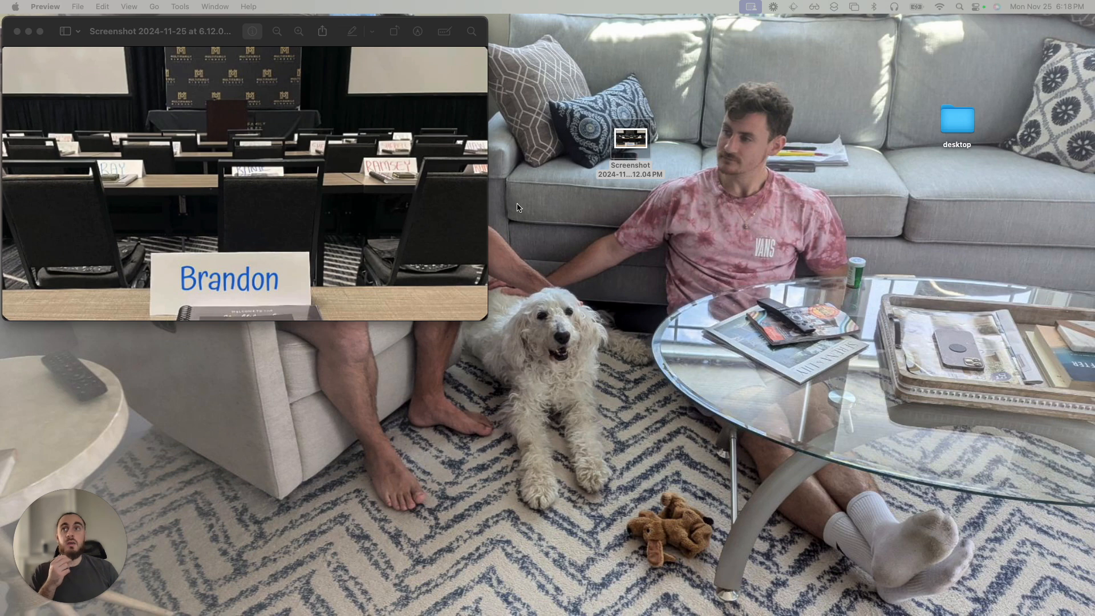
{"action": "left_click", "coordinate": [252, 32]}
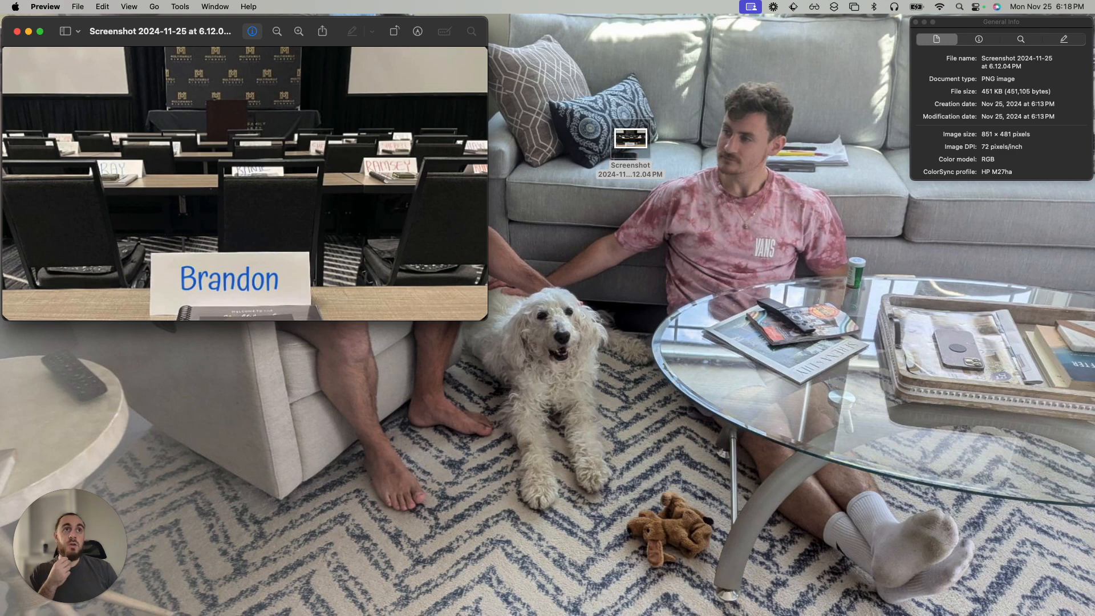
Return to the new template form, set the size to 851 by 481 px and save it.
{"action": "left_click_drag", "start_coordinate": [821, 1], "coordinate": [711, 33]}
{"action": "left_click_drag", "start_coordinate": [811, 32], "coordinate": [229, 4]}
{"action": "left_click", "coordinate": [379, 540]}
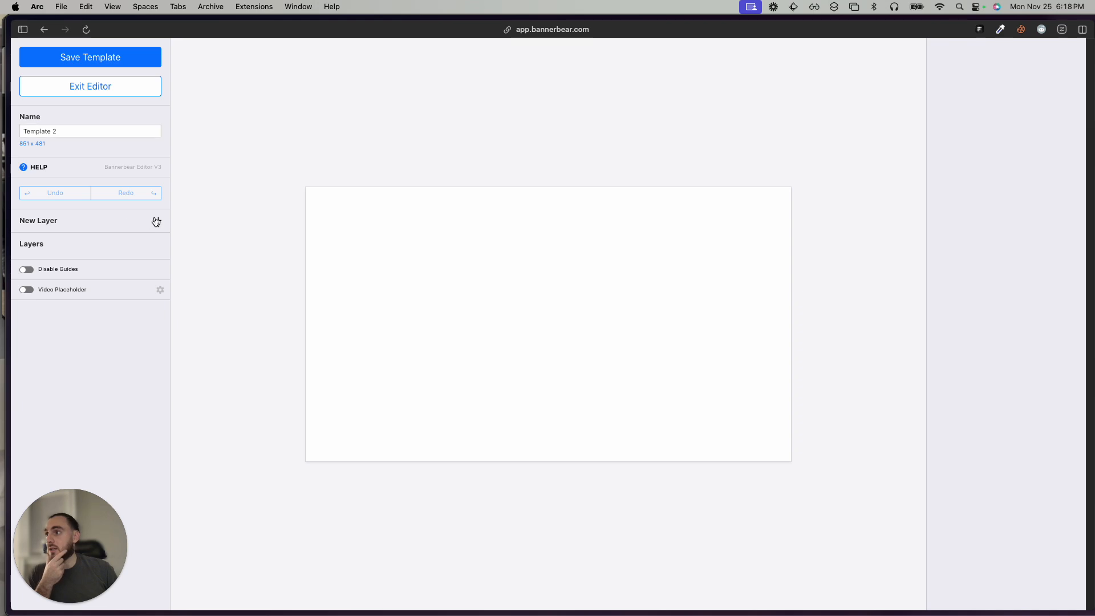
Add an Image Rectangle layer, align it near the canvas corner and stretch it across the whole canvas.
{"action": "left_click", "coordinate": [155, 221]}
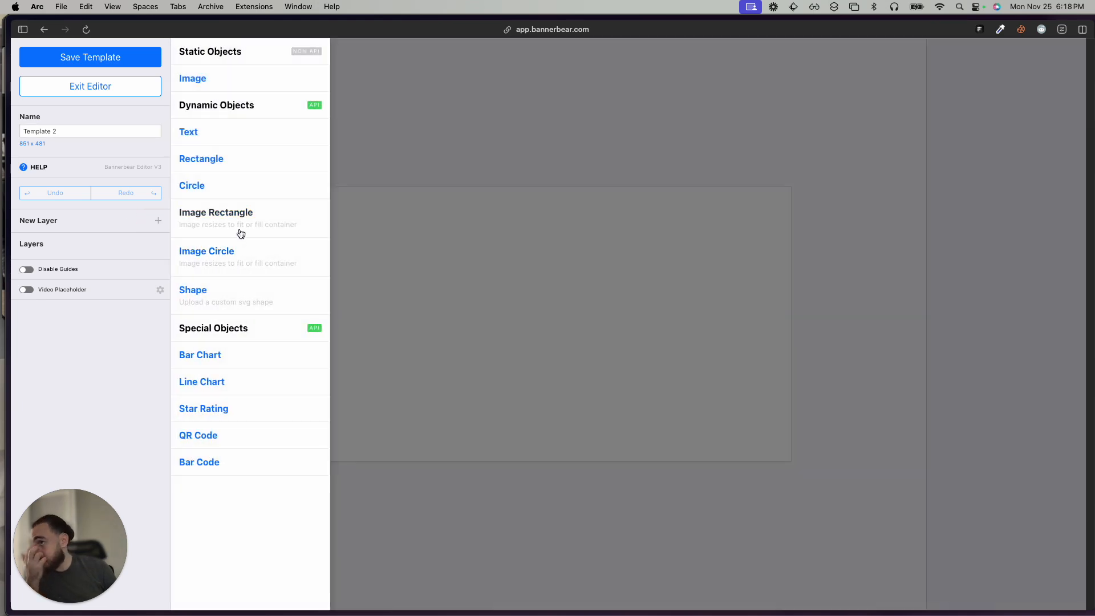
{"action": "left_click", "coordinate": [241, 224]}
{"action": "left_click", "coordinate": [366, 254]}
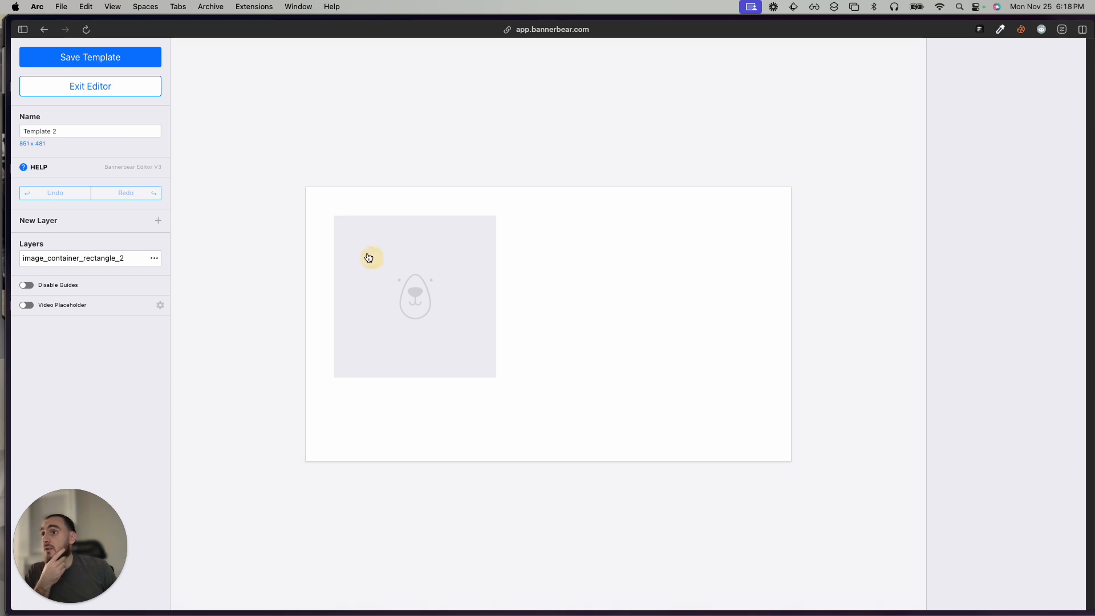
{"action": "left_click_drag", "start_coordinate": [416, 293], "coordinate": [386, 264]}
{"action": "left_click_drag", "start_coordinate": [470, 352], "coordinate": [791, 460]}
Set the image layer's width to 851, height to 481, and X and Y to 0.
{"action": "left_click", "coordinate": [982, 77]}
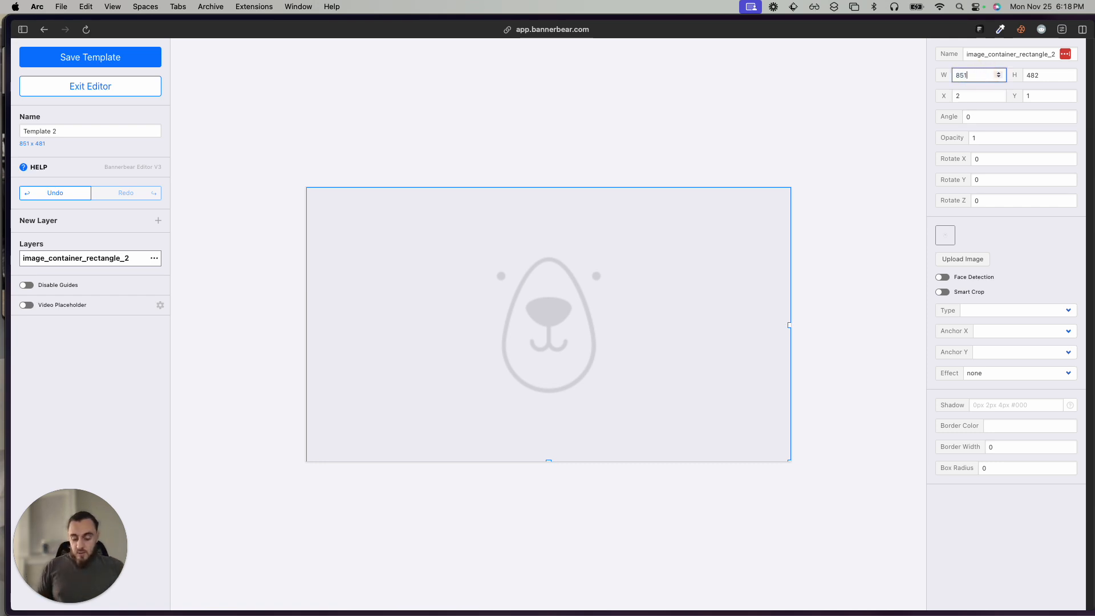
{"action": "key", "text": "Tab"}
{"action": "type", "text": "4"}
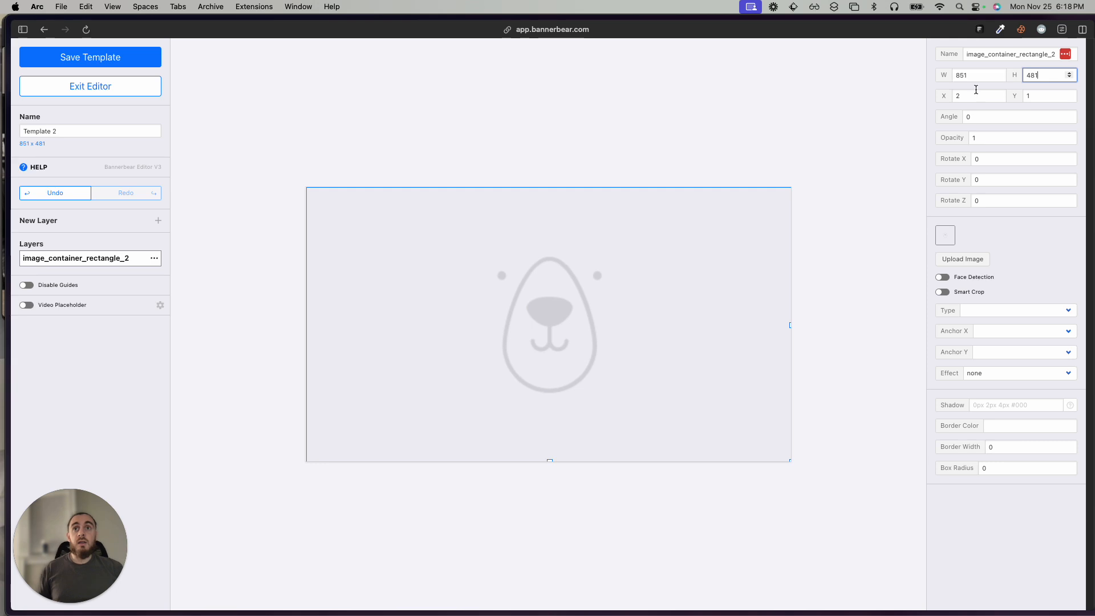
{"action": "key", "text": "Tab"}
{"action": "type", "text": "0"}
{"action": "key", "text": "Tab"}
{"action": "type", "text": "0"}
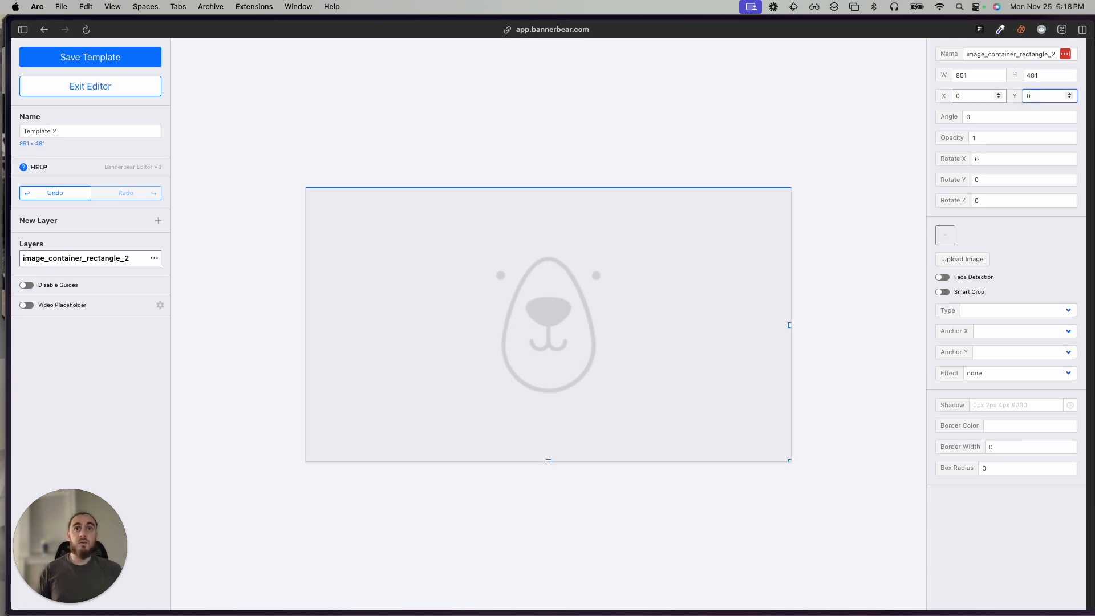
{"action": "left_click", "coordinate": [836, 158]}
Upload Screenshot 2024-11-25 at 6.12.04 PM from the desktop into the image layer.
{"action": "left_click", "coordinate": [519, 287]}
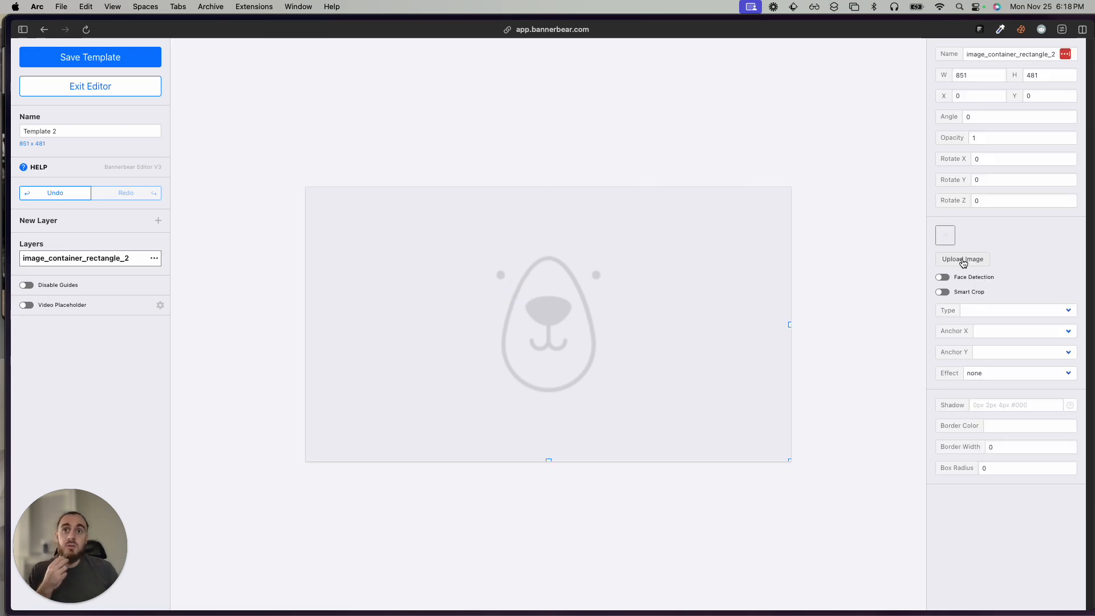
{"action": "left_click", "coordinate": [963, 261]}
{"action": "left_click", "coordinate": [614, 249]}
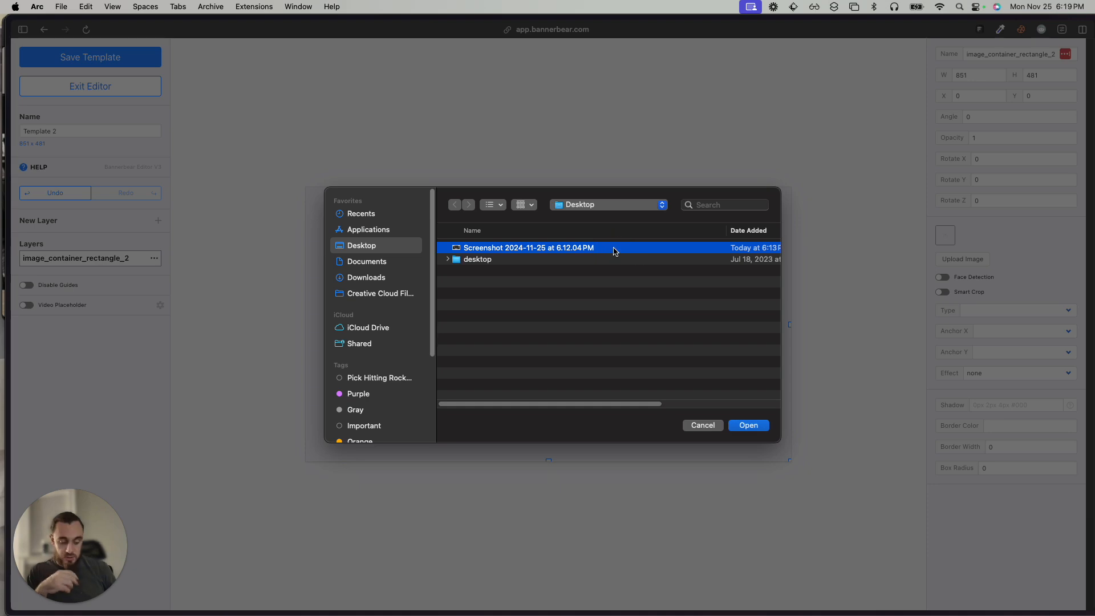
{"action": "double_click", "coordinate": [614, 249]}
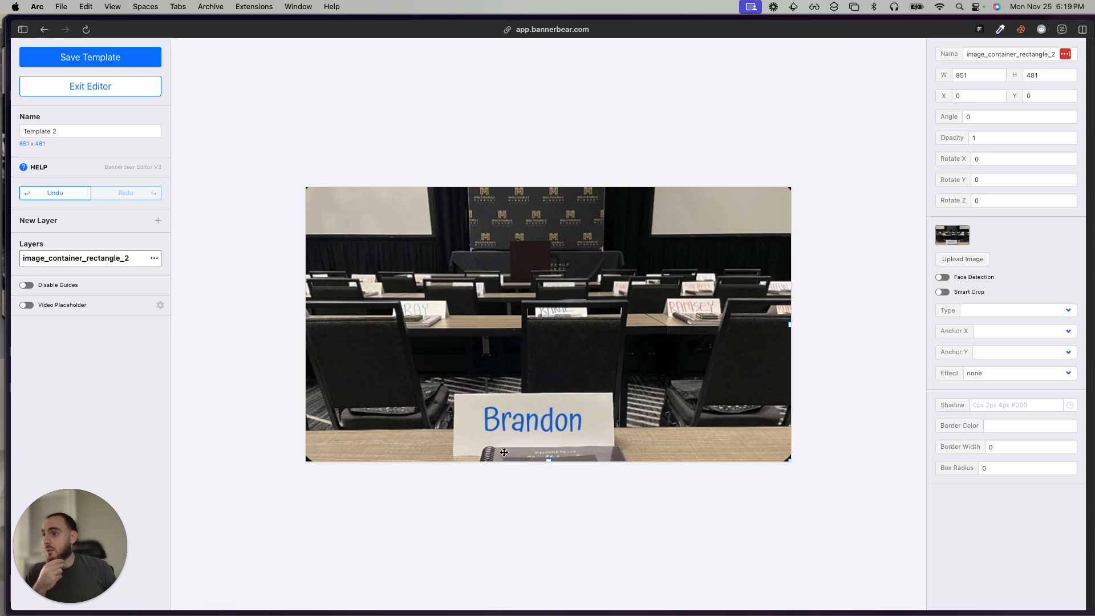
Rename the image layer as background.
{"action": "left_click", "coordinate": [158, 222]}
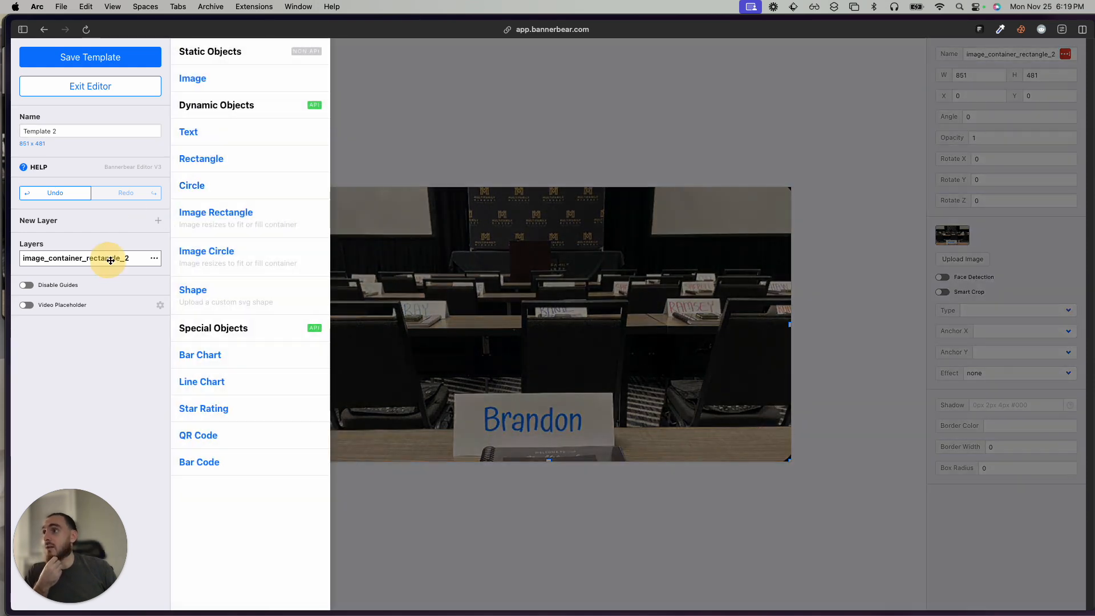
{"action": "left_click", "coordinate": [154, 257]}
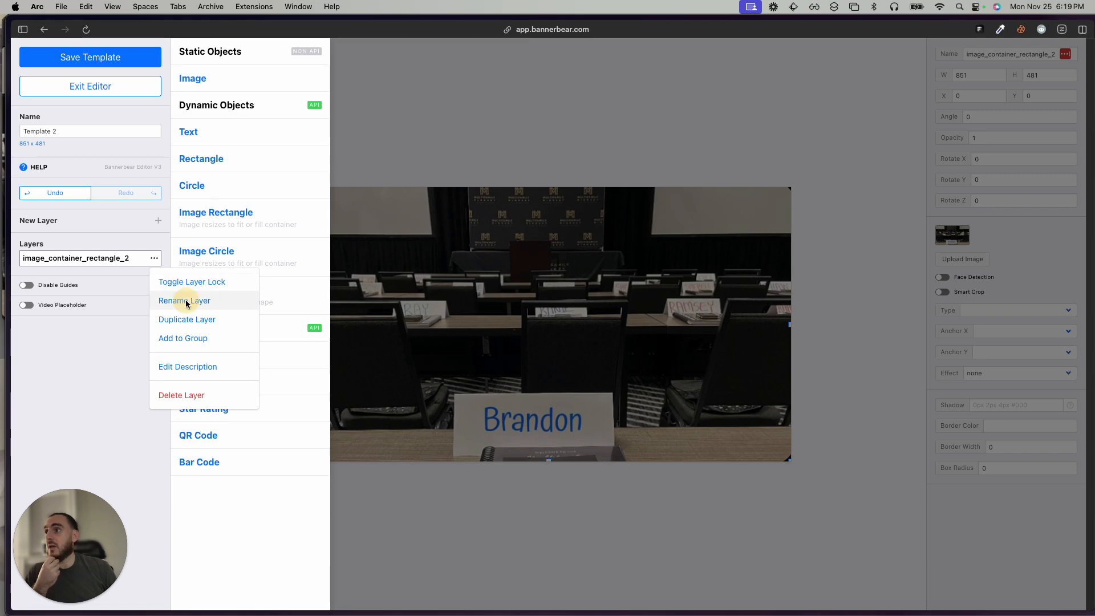
{"action": "left_click", "coordinate": [174, 301]}
{"action": "type", "text": "backgroun"}
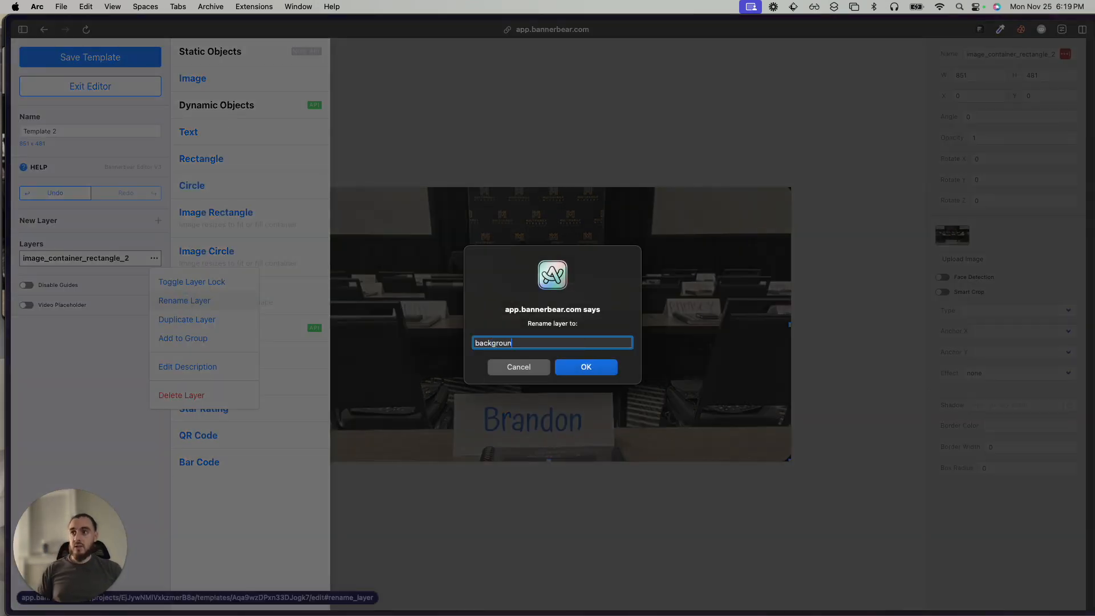
{"action": "type", "text": "d"}
{"action": "key", "text": "Return"}
Try to add a dynamic text layer to the template.
{"action": "left_click", "coordinate": [156, 224]}
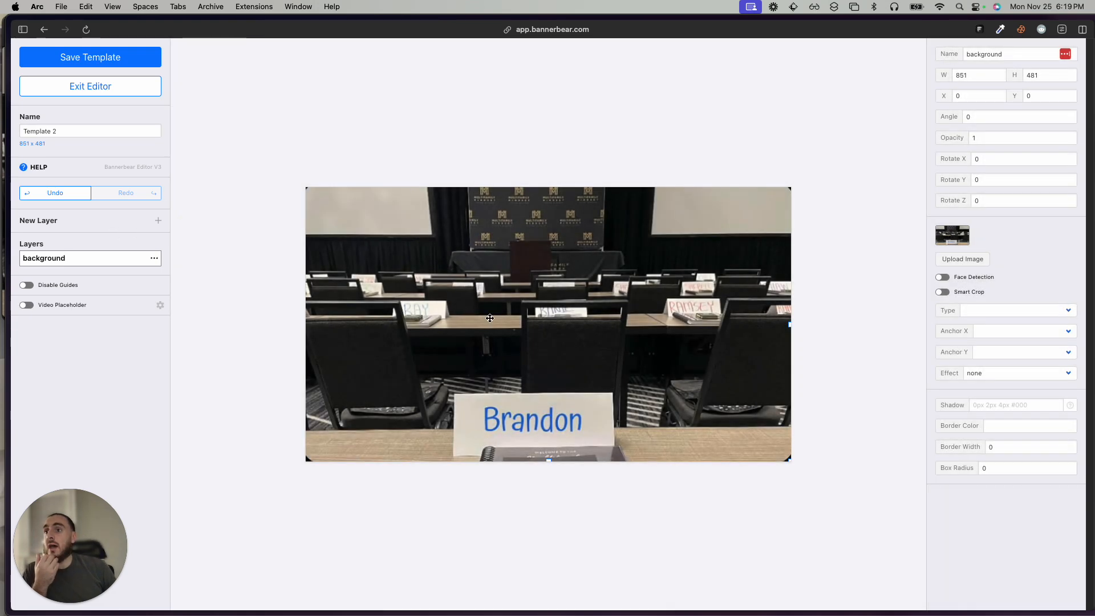
{"action": "left_click", "coordinate": [158, 222]}
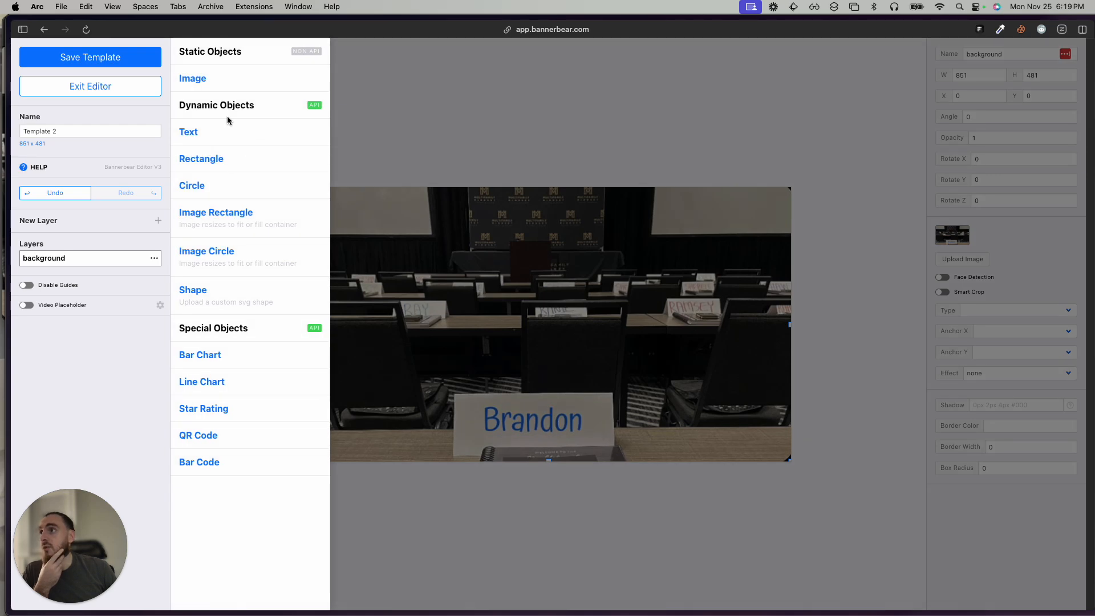
{"action": "left_click", "coordinate": [190, 133]}
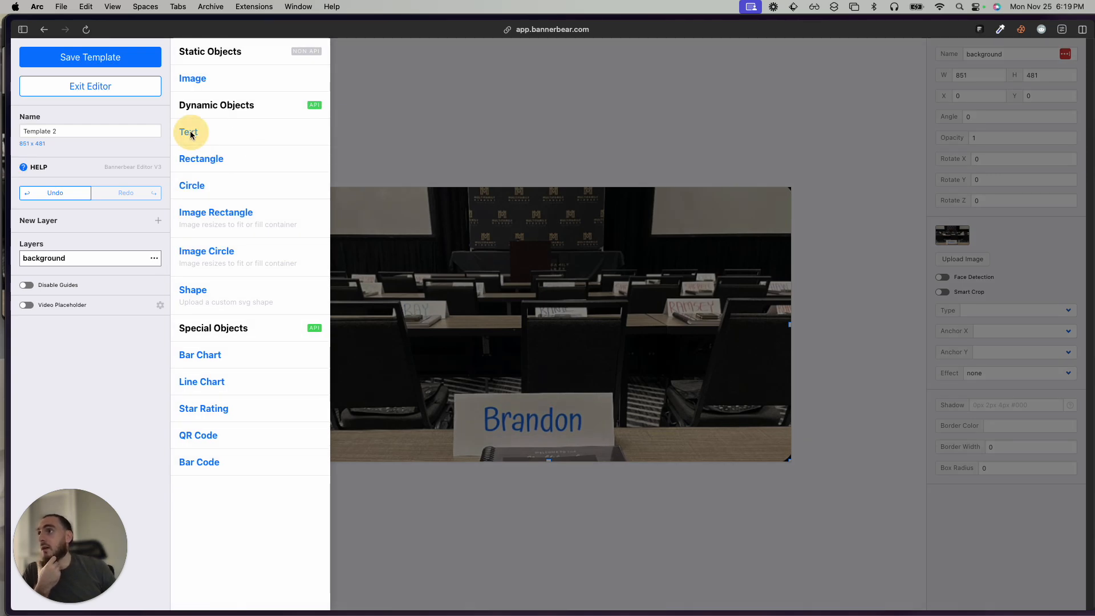
{"action": "left_click", "coordinate": [190, 133]}
{"action": "left_click_drag", "start_coordinate": [332, 175], "coordinate": [445, 290]}
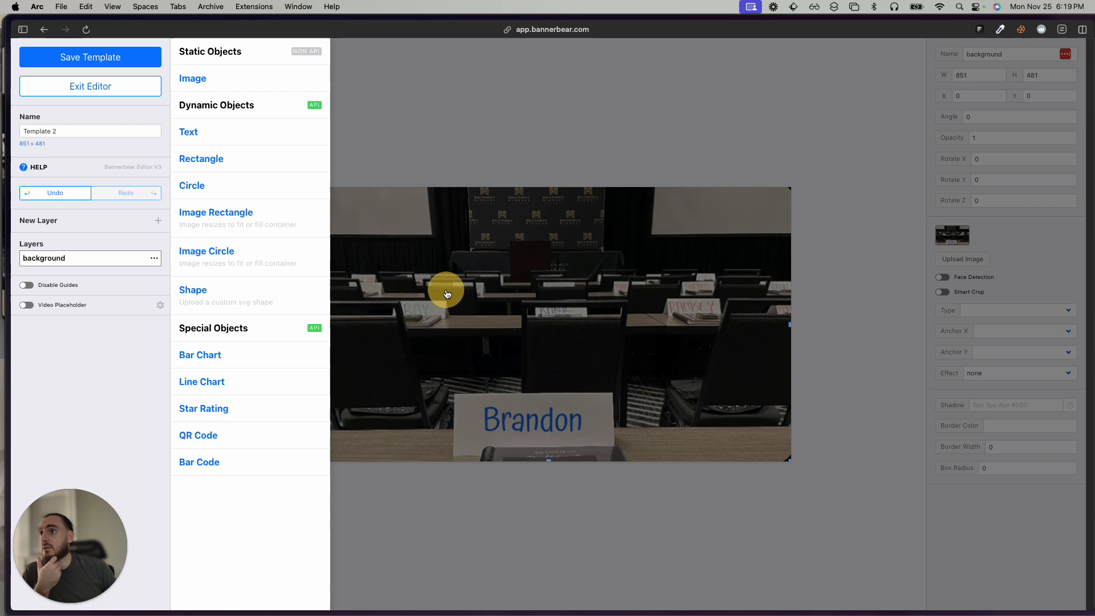
{"action": "left_click", "coordinate": [189, 131]}
{"action": "left_click", "coordinate": [194, 132]}
{"action": "left_click", "coordinate": [481, 180]}
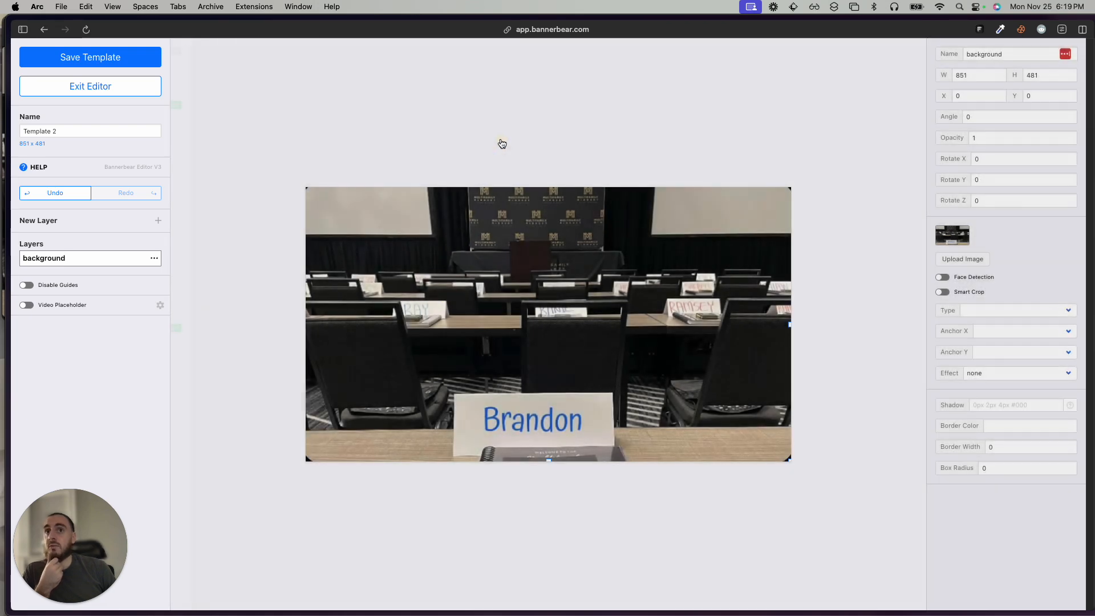
{"action": "left_click", "coordinate": [159, 222]}
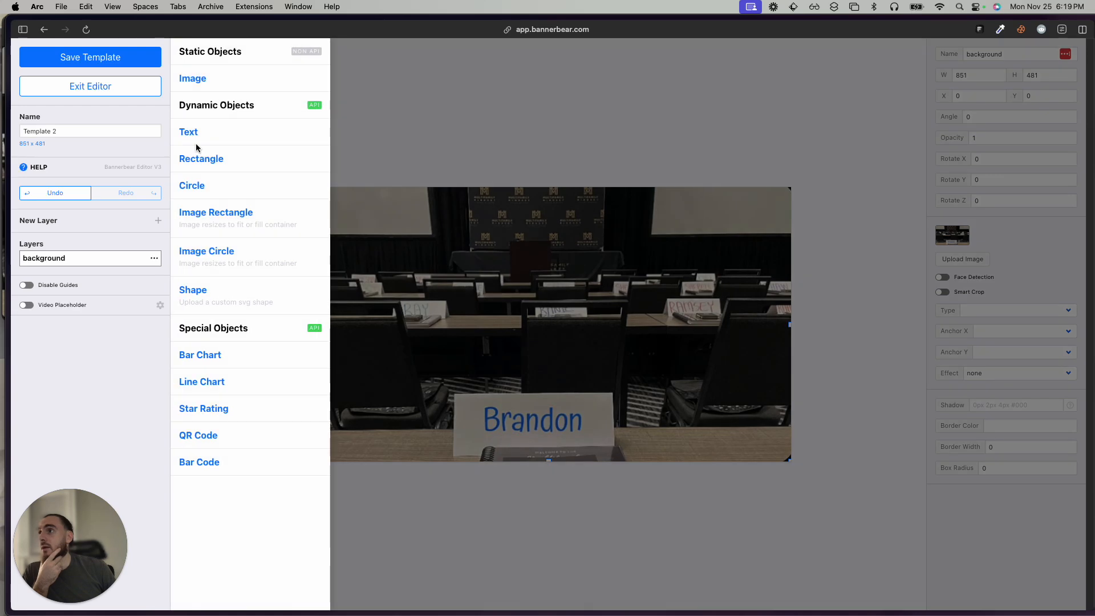
{"action": "left_click_drag", "start_coordinate": [190, 133], "coordinate": [350, 173]}
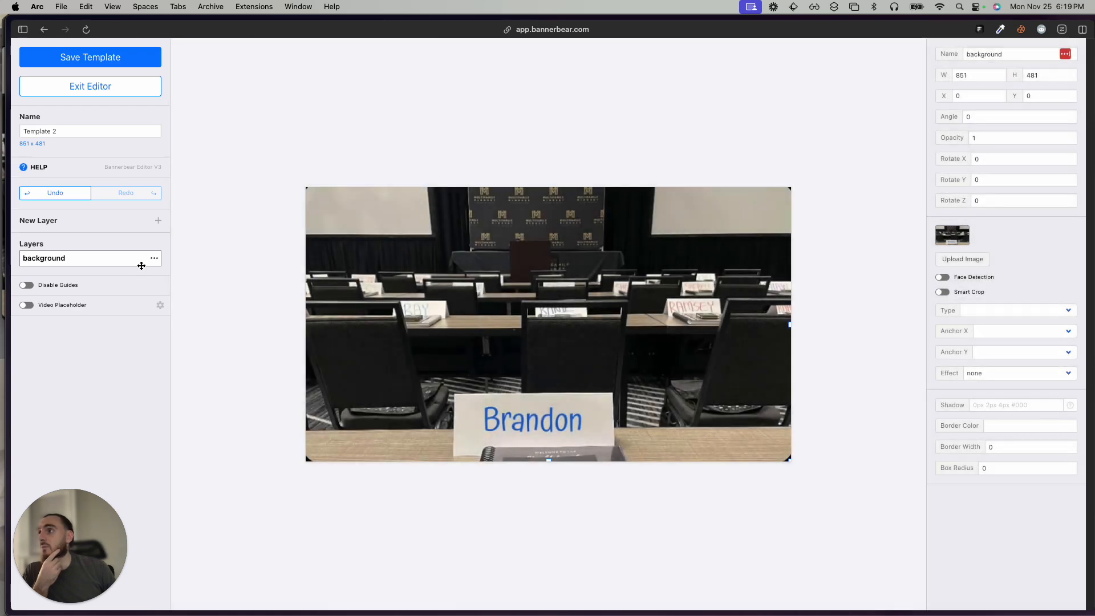
{"action": "left_click", "coordinate": [154, 257]}
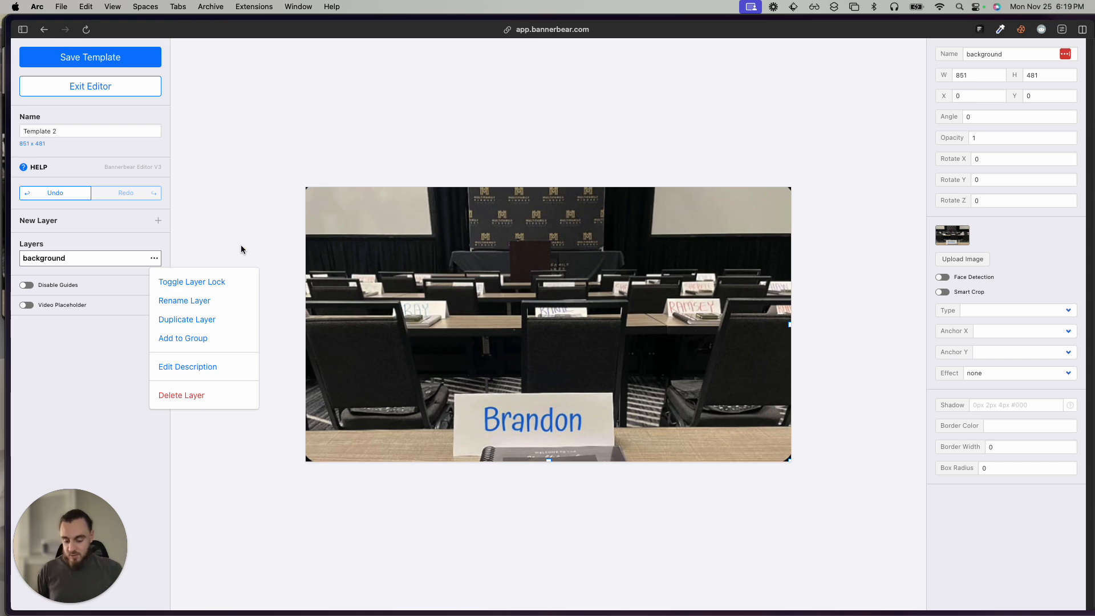
Reload the template editor and add a dynamic text layer.
{"action": "key", "text": "super+r"}
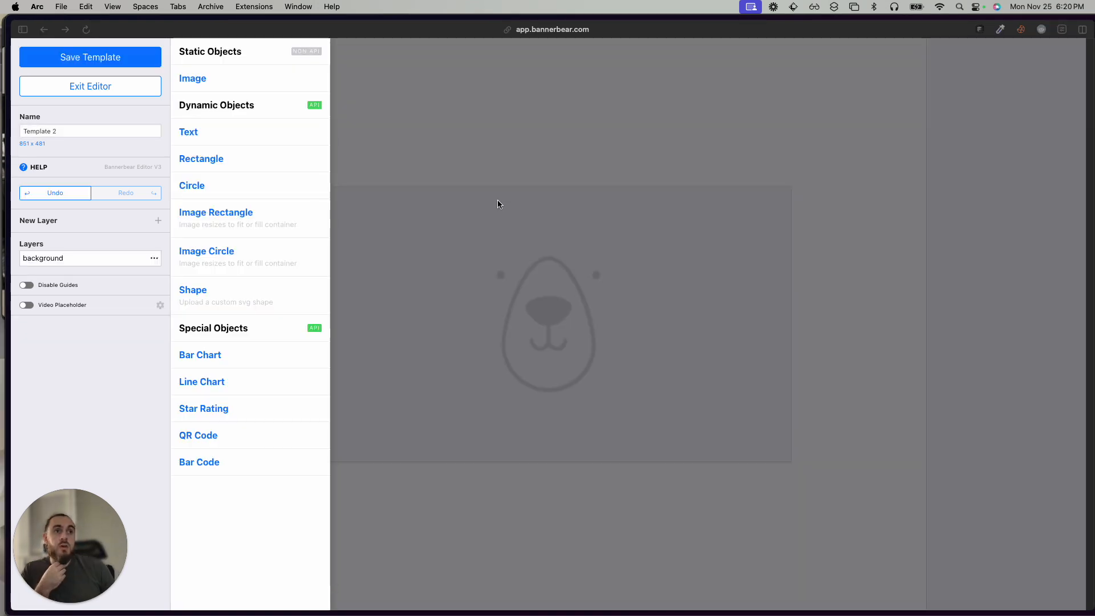
{"action": "left_click", "coordinate": [194, 132]}
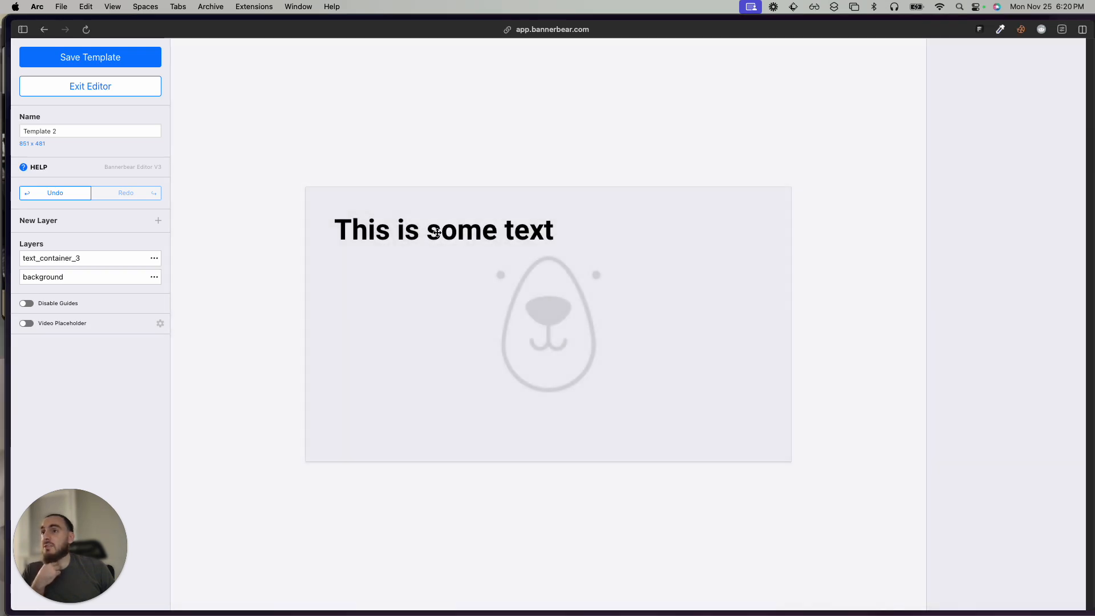
Select the background layer and upload Screenshot 2024-11-25 at 6.12.04 PM as its image.
{"action": "left_click", "coordinate": [409, 350]}
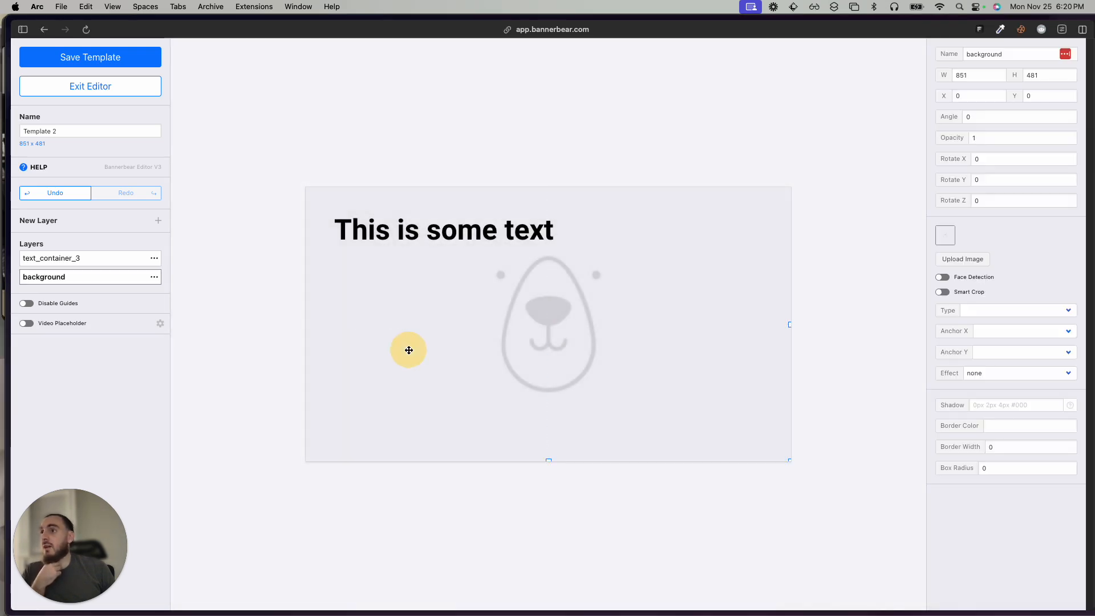
{"action": "left_click", "coordinate": [968, 260]}
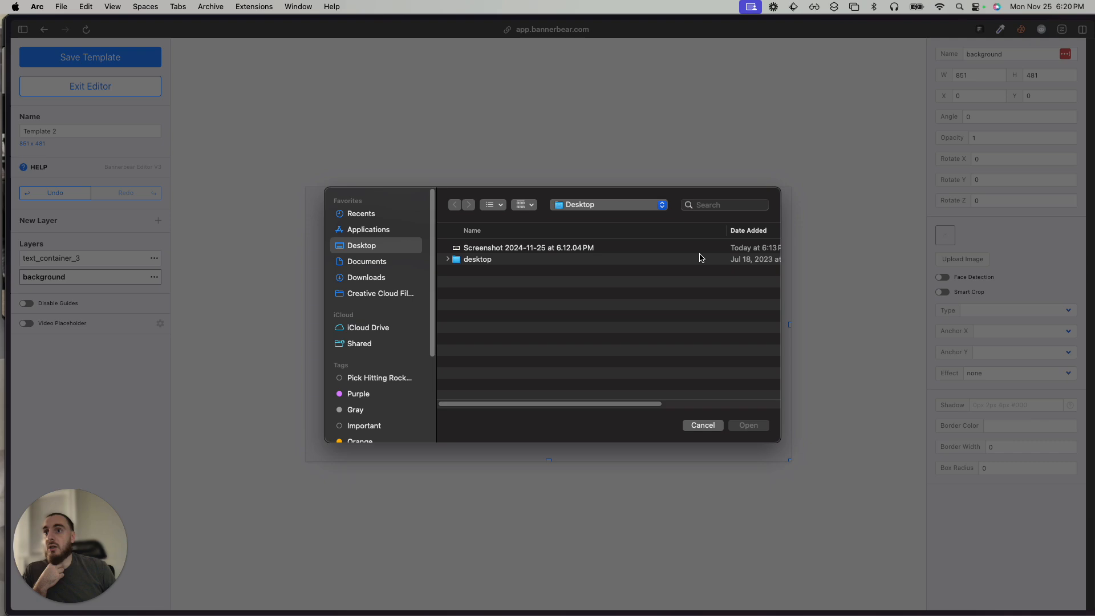
{"action": "double_click", "coordinate": [552, 249]}
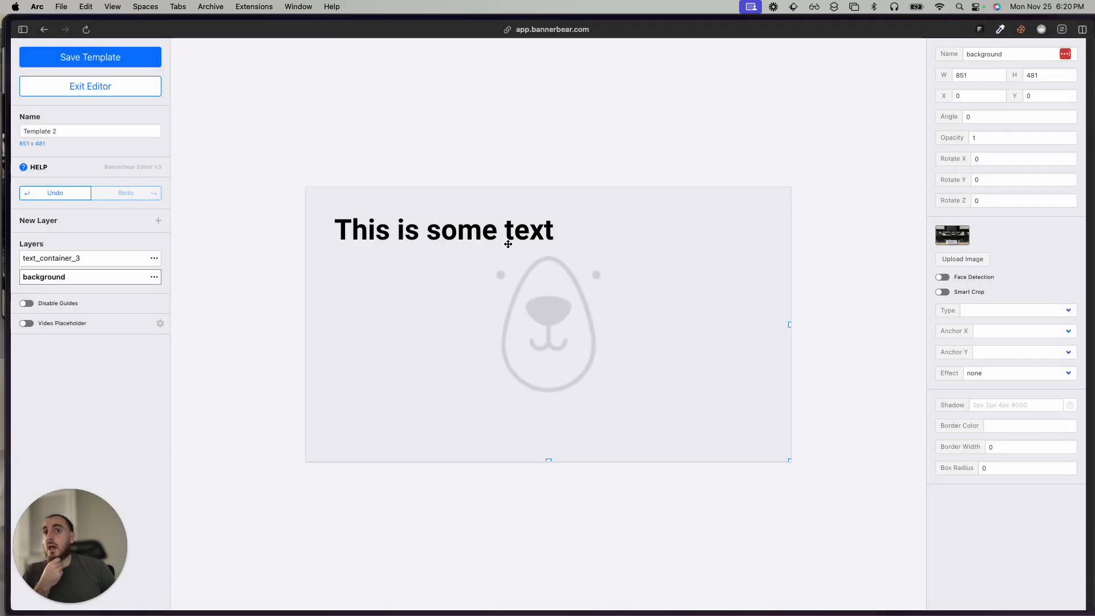
Move the text layer onto the front name card, at about X 264, Y 387.
{"action": "left_click_drag", "start_coordinate": [466, 257], "coordinate": [542, 428]}
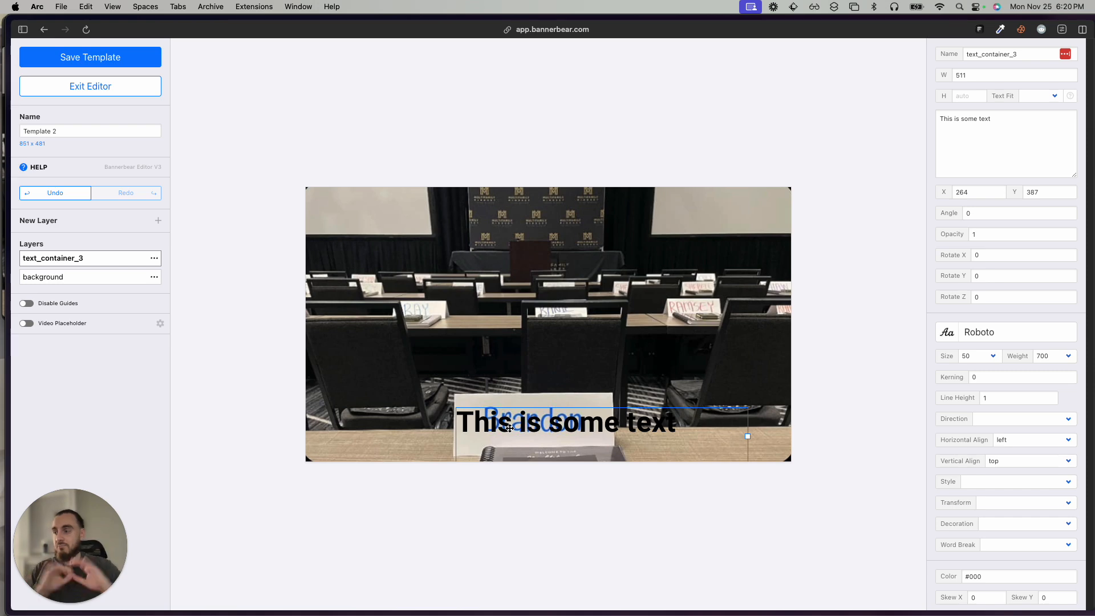
Move the text layer up off the front name card, to about X 210, Y 92.
{"action": "mouse_move", "coordinate": [500, 429]}
{"action": "left_mouse_down"}
{"action": "mouse_move", "coordinate": [501, 417]}
{"action": "mouse_move", "coordinate": [555, 451]}
{"action": "mouse_move", "coordinate": [492, 426]}
{"action": "left_mouse_up"}
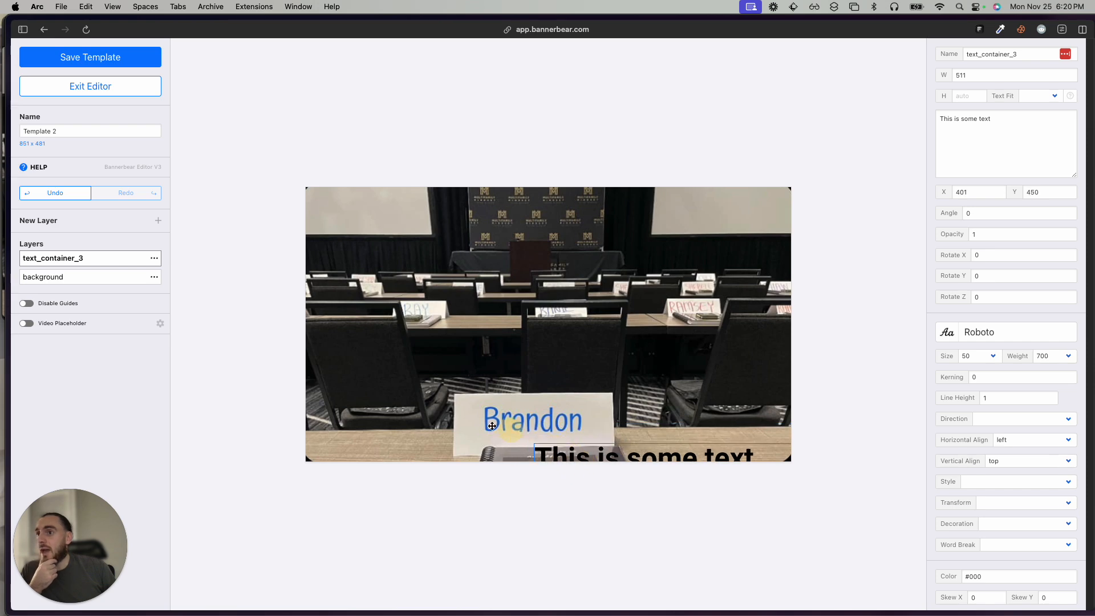
{"action": "left_click_drag", "start_coordinate": [601, 451], "coordinate": [492, 246]}
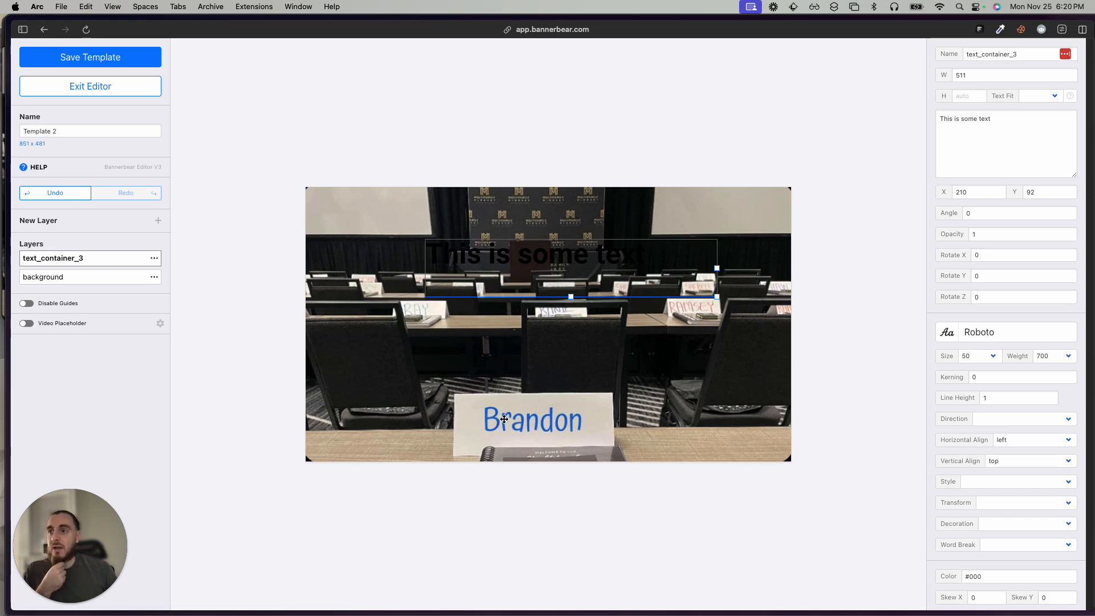
Add a dynamic rectangle layer to the template and rename it rectangle.
{"action": "left_click", "coordinate": [158, 220]}
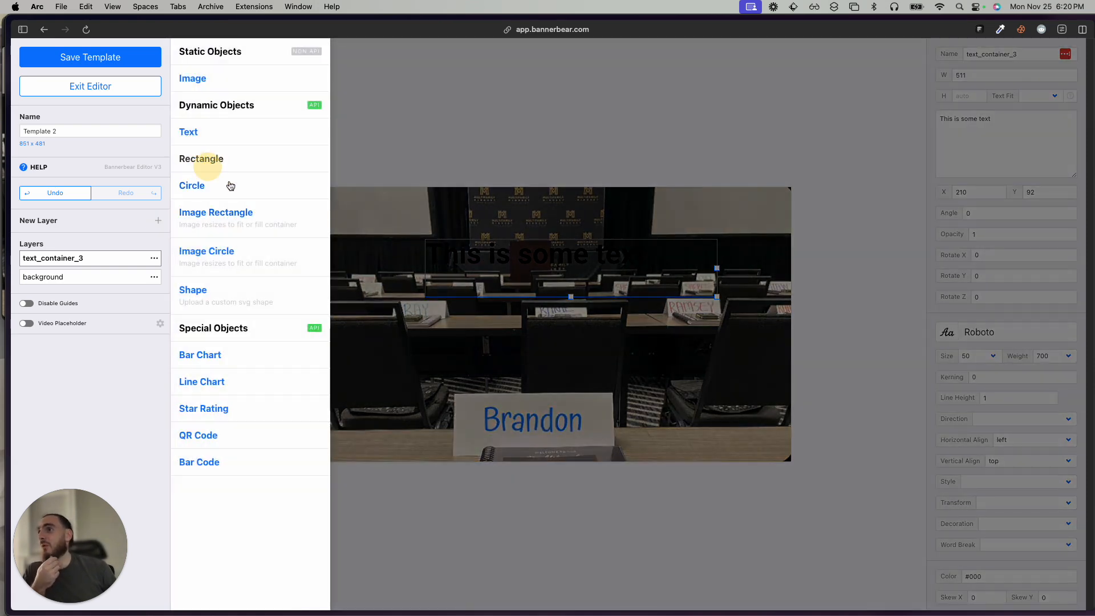
{"action": "left_click", "coordinate": [200, 163]}
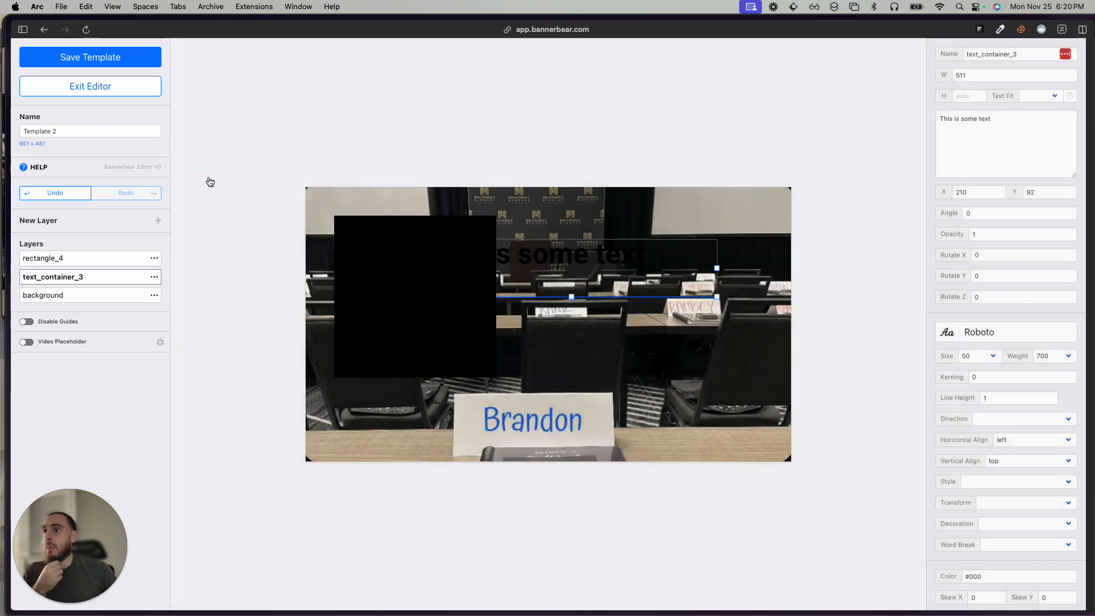
{"action": "left_click", "coordinate": [87, 276]}
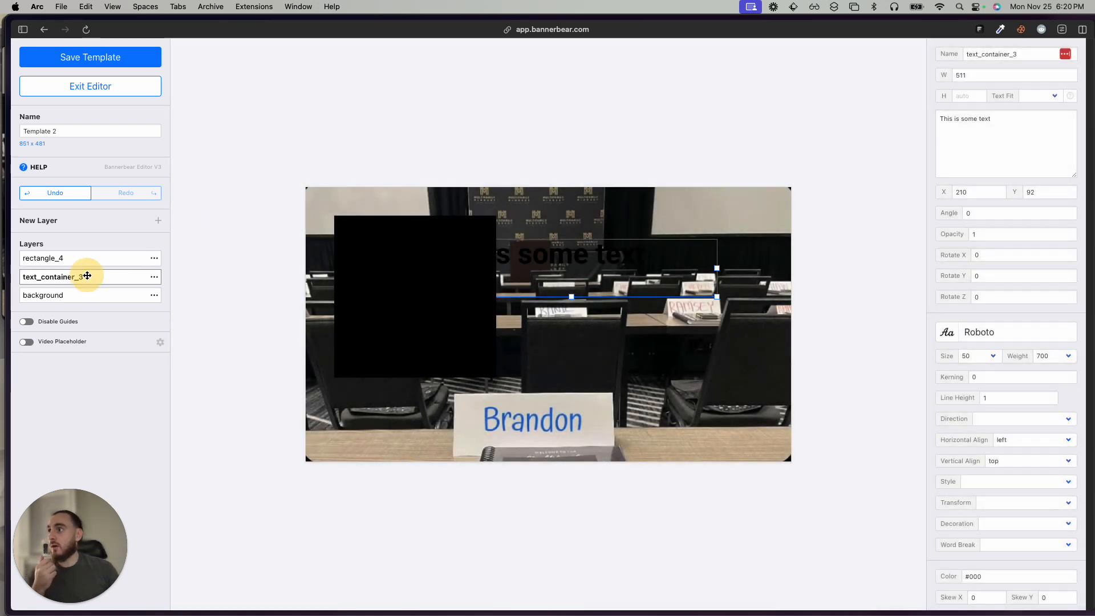
{"action": "left_click", "coordinate": [154, 257]}
{"action": "left_click", "coordinate": [191, 298]}
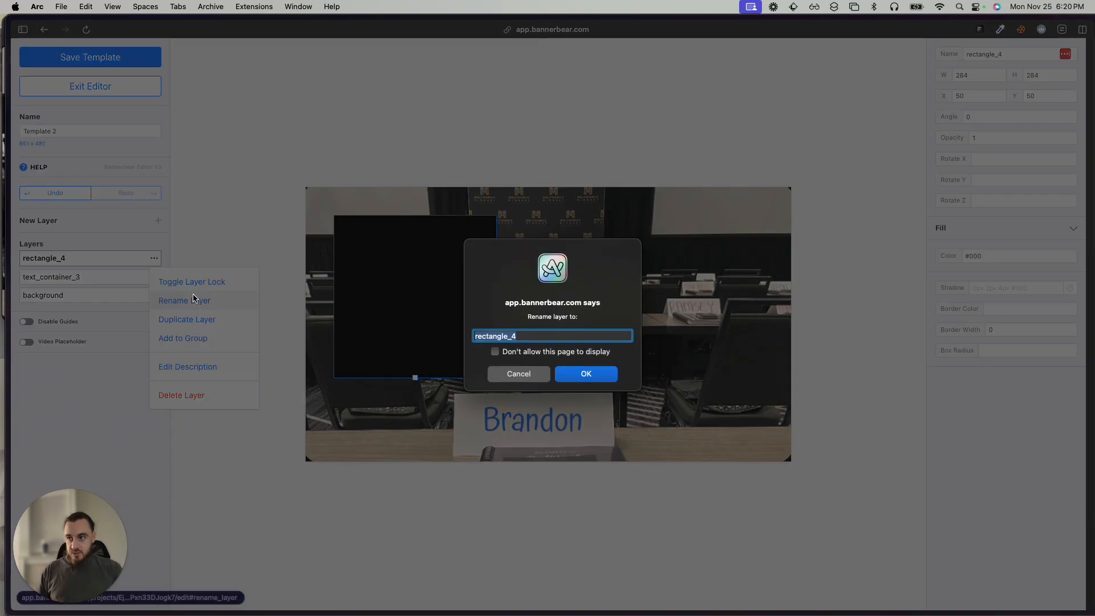
{"action": "type", "text": "mr"}
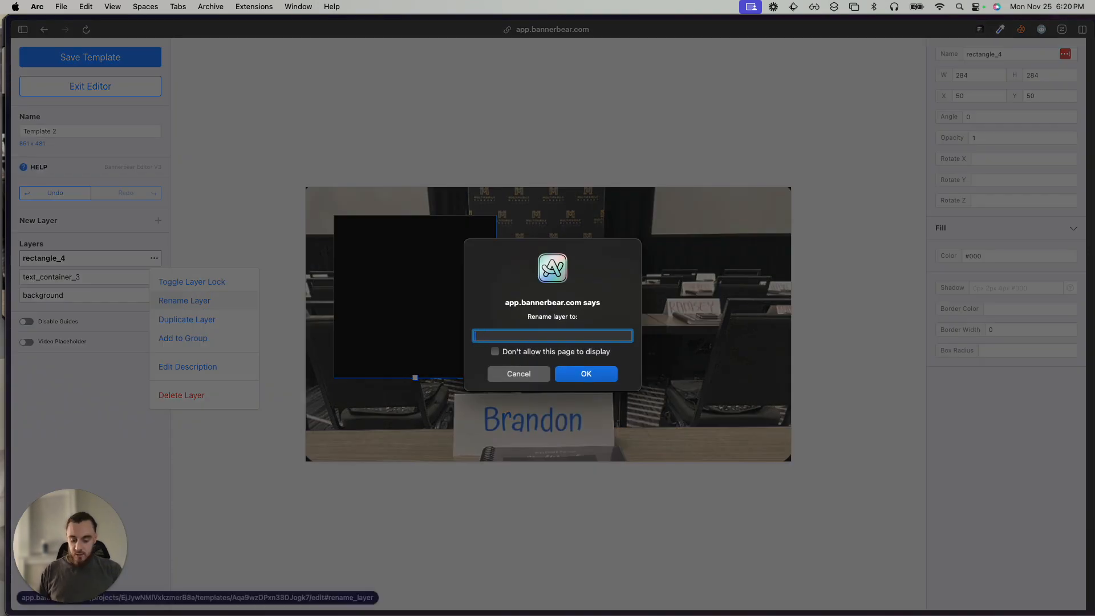
{"action": "key", "text": "Return"}
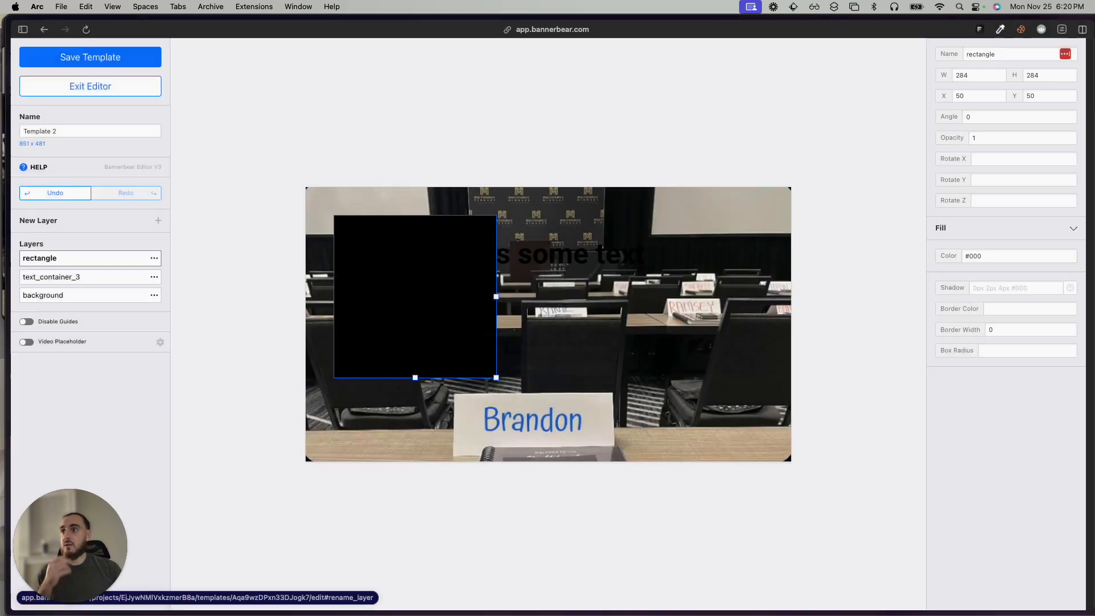
Sample the paper color of the front name card with ColorZilla's page color picker.
{"action": "left_click", "coordinate": [493, 434]}
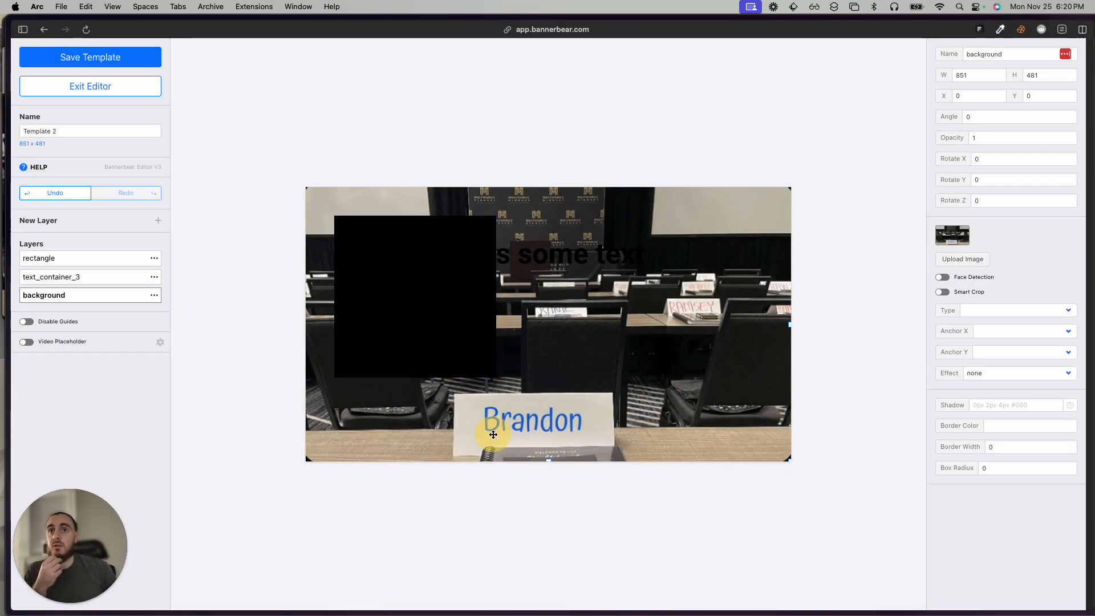
{"action": "key", "text": "super+t"}
{"action": "type", "text": "color"}
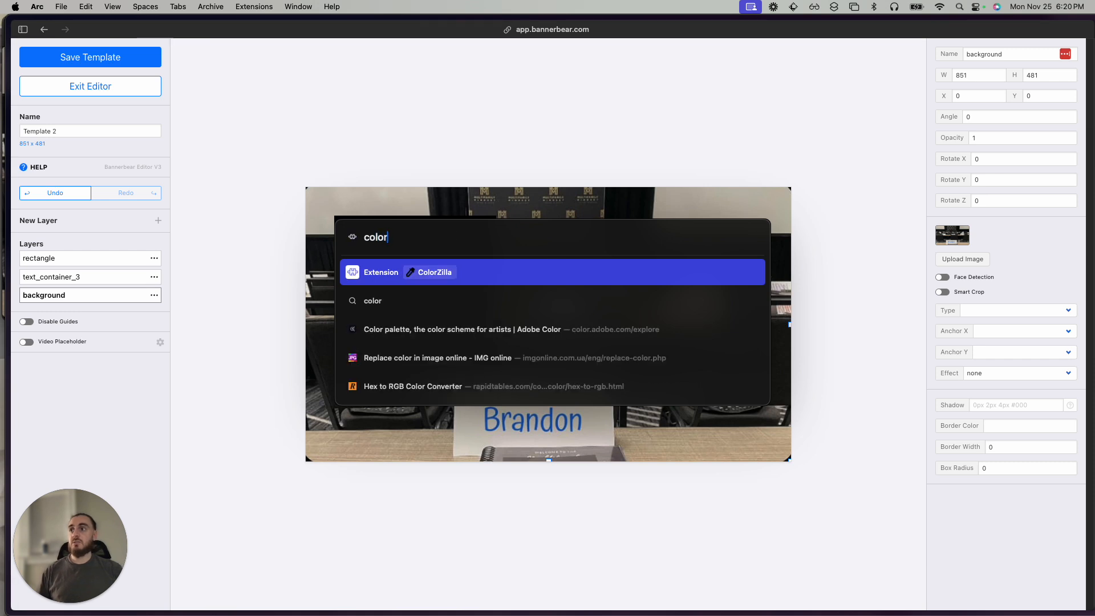
{"action": "key", "text": "Return"}
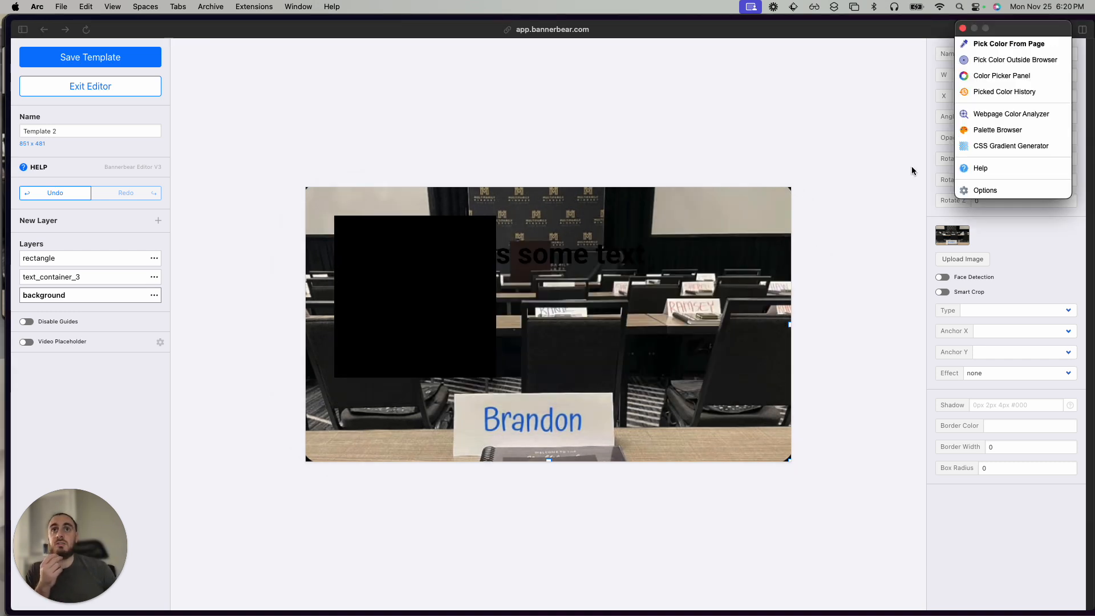
{"action": "left_click", "coordinate": [997, 44]}
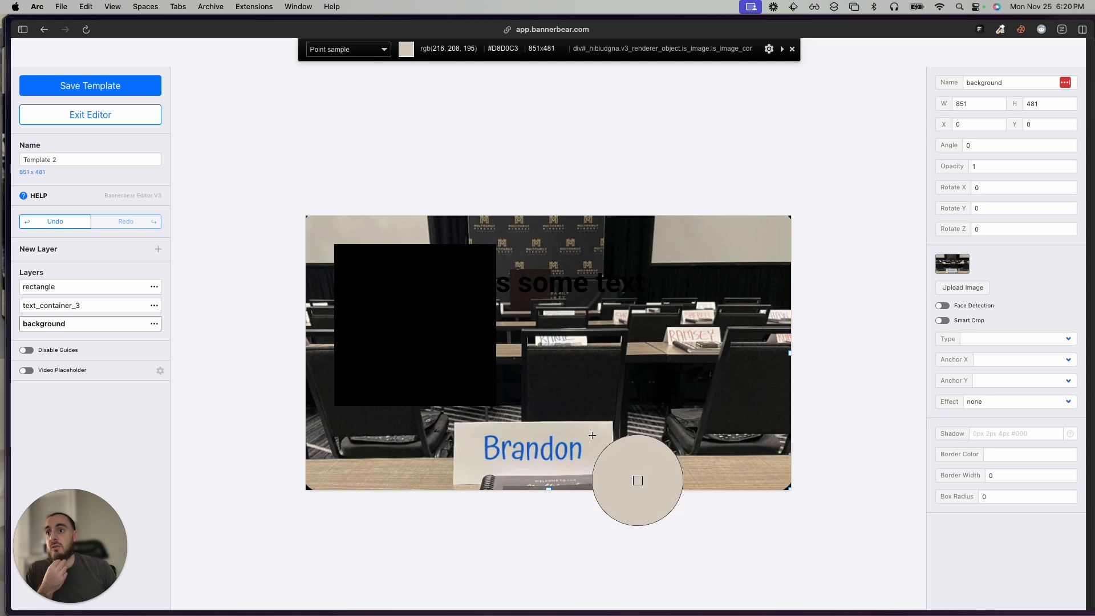
{"action": "left_click", "coordinate": [479, 454]}
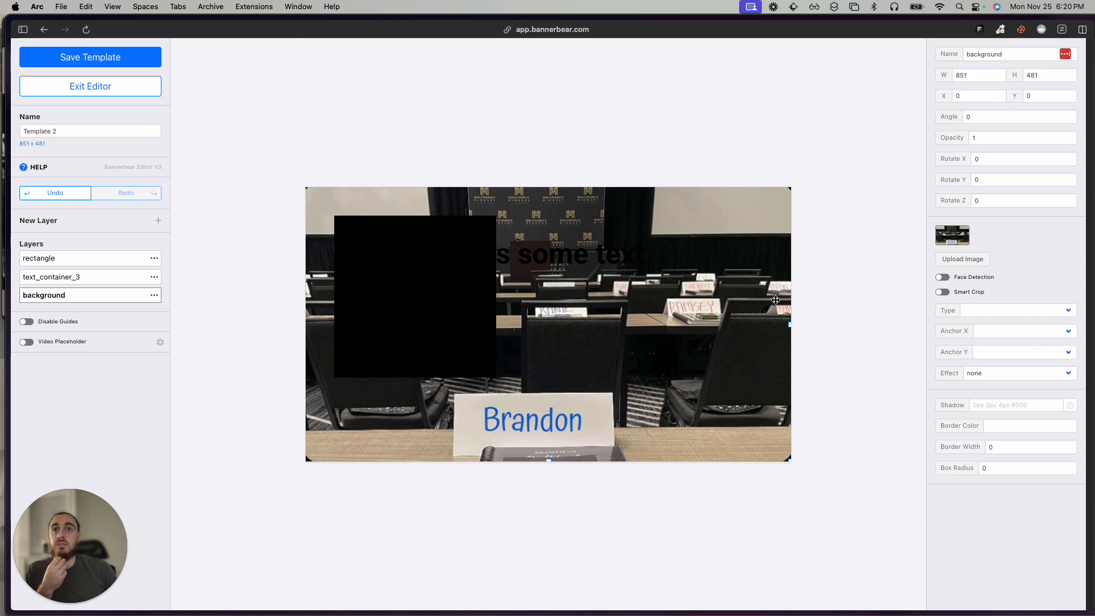
Set the rectangle layer's fill color to the sampled #DDD7D4.
{"action": "left_click", "coordinate": [479, 269]}
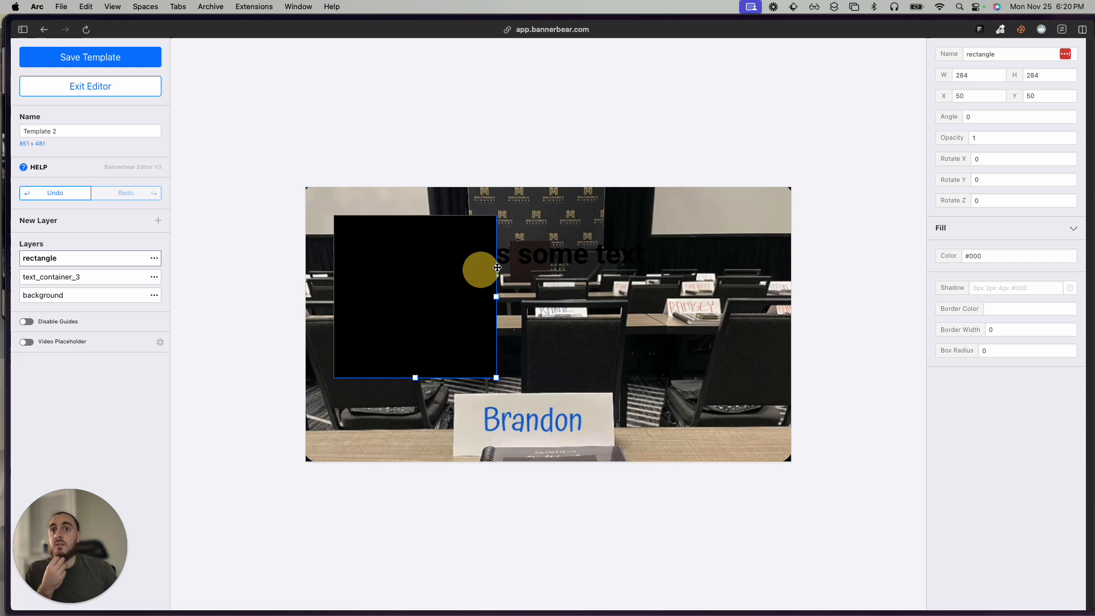
{"action": "left_click", "coordinate": [1014, 256]}
{"action": "key", "text": "super+a"}
{"action": "key", "text": "super+v"}
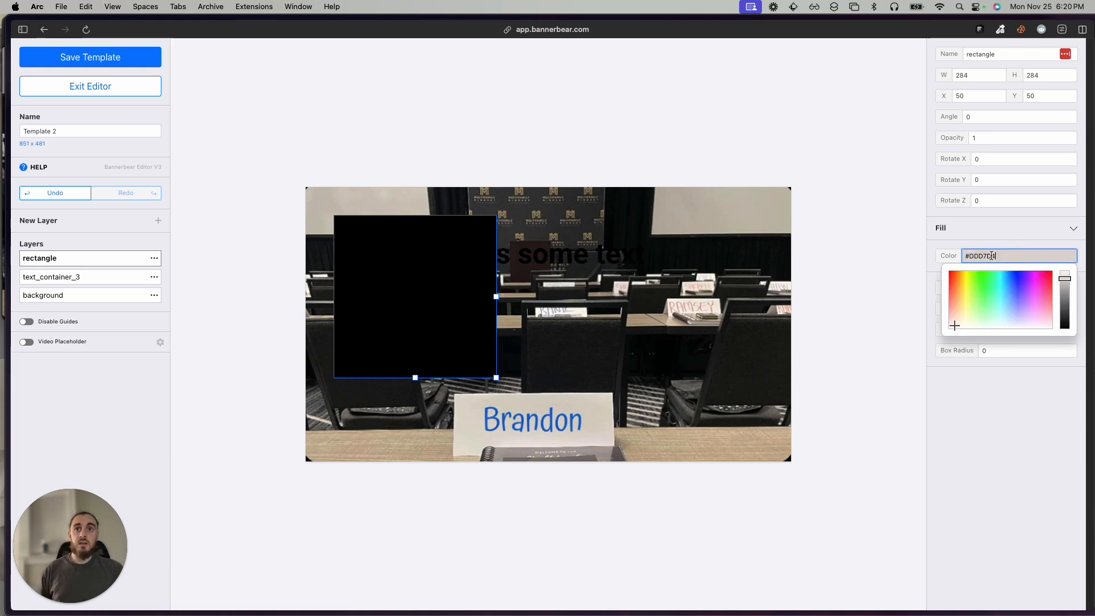
{"action": "key", "text": "Return"}
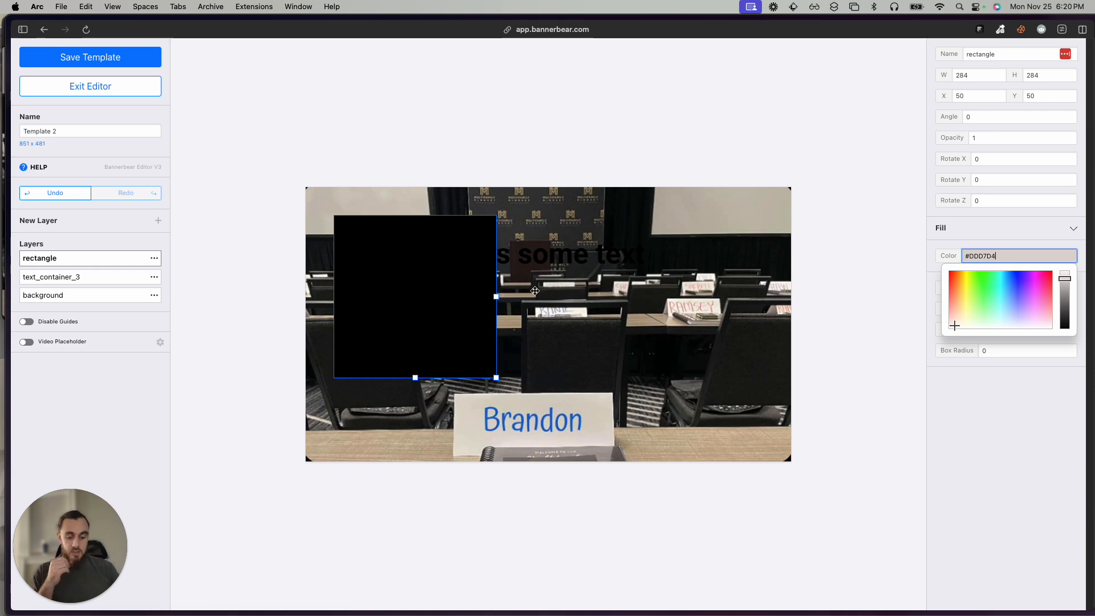
Move the rectangle over the name on the front card, at about X 275, Y 367, and resize it to about 250 by 94.
{"action": "left_click_drag", "start_coordinate": [436, 313], "coordinate": [561, 463]}
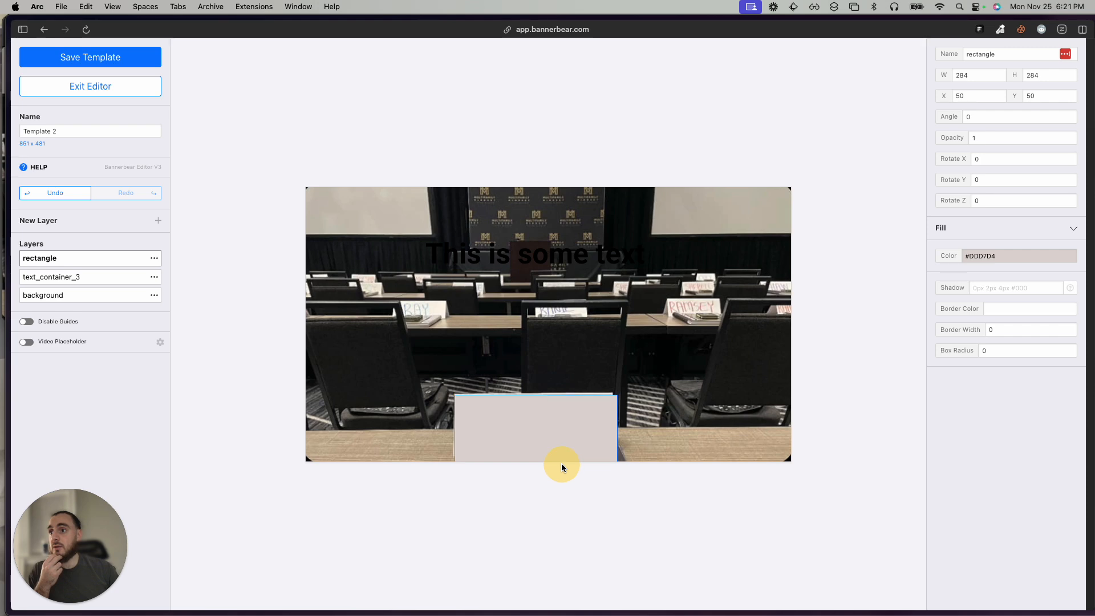
{"action": "left_click_drag", "start_coordinate": [604, 431], "coordinate": [533, 350]}
{"action": "left_click_drag", "start_coordinate": [620, 326], "coordinate": [581, 420]}
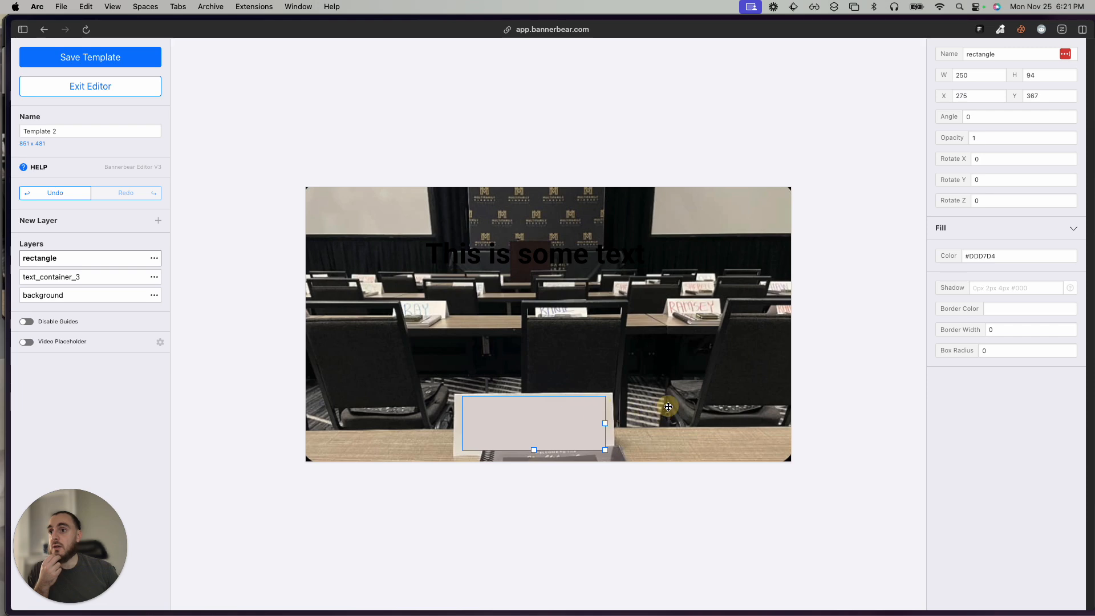
{"action": "left_click", "coordinate": [640, 438]}
{"action": "left_click", "coordinate": [574, 441]}
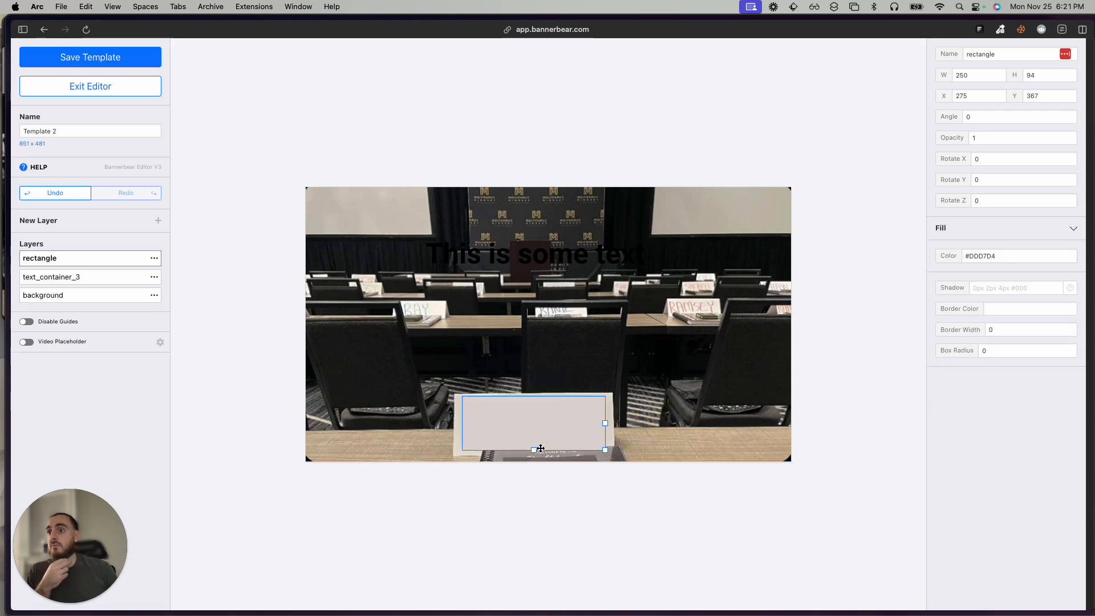
Reduce the rectangle's height to about 76 and reposition it on the card at about X 276, Y 372.
{"action": "left_click_drag", "start_coordinate": [538, 449], "coordinate": [532, 442]}
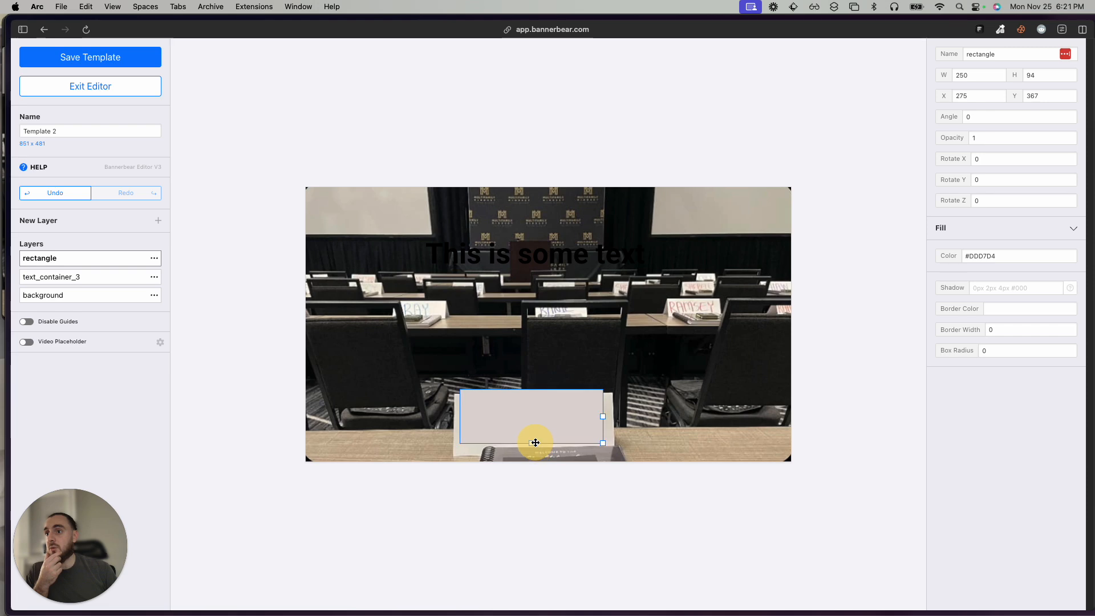
{"action": "left_click", "coordinate": [553, 399]}
{"action": "left_click_drag", "start_coordinate": [533, 447], "coordinate": [553, 415]}
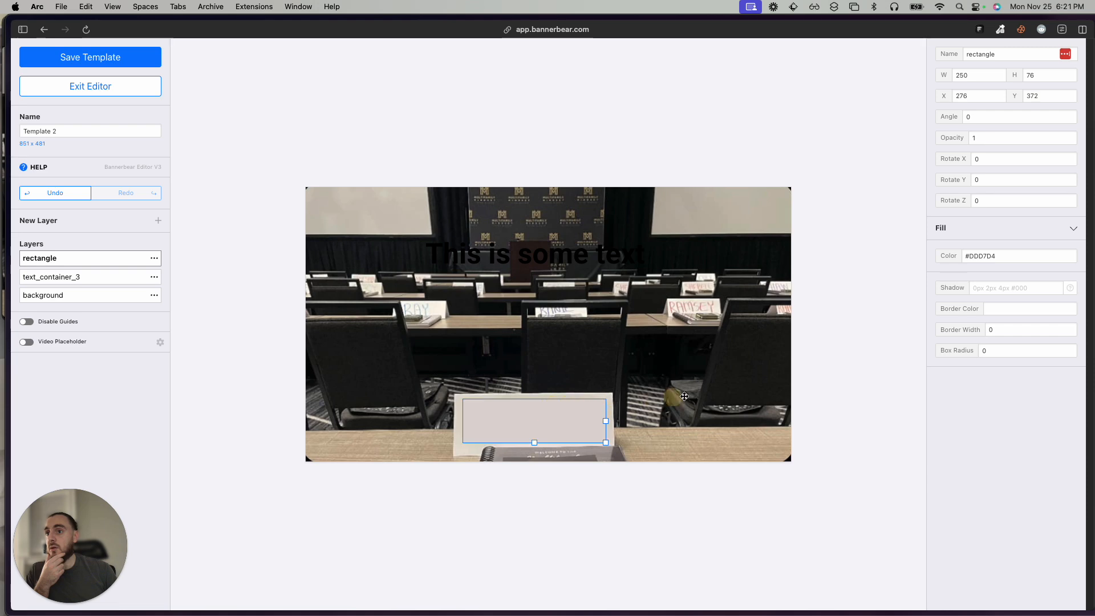
{"action": "left_click", "coordinate": [689, 396]}
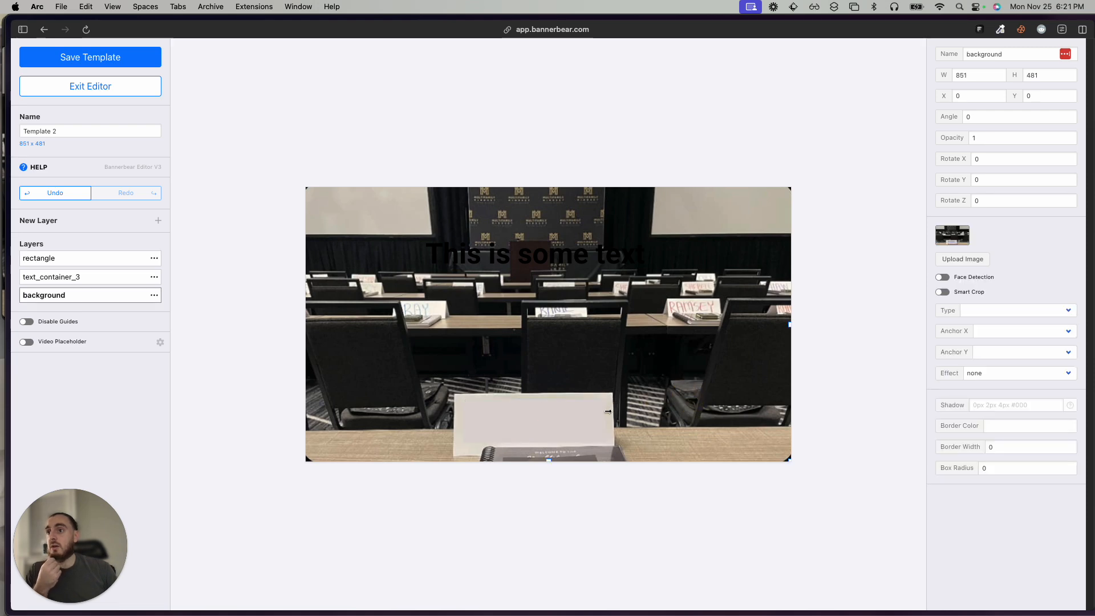
{"action": "left_click", "coordinate": [543, 415]}
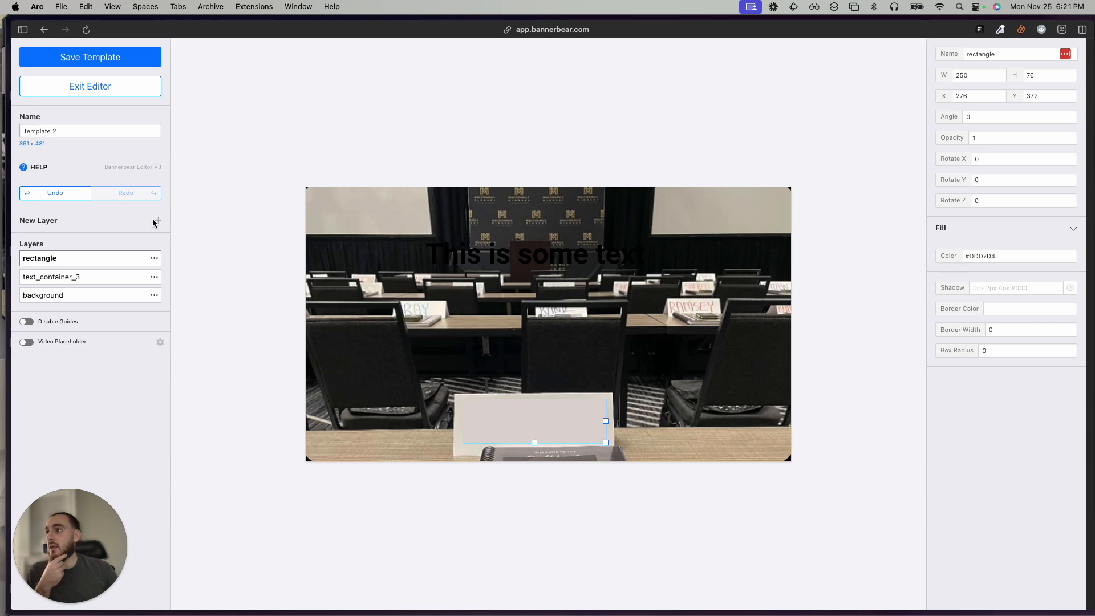
Sample a new paper color, #D7D3C5, near the upper edge of the front name card with ColorZilla.
{"action": "left_click", "coordinate": [873, 135]}
{"action": "key", "text": "super+t"}
{"action": "type", "text": "color"}
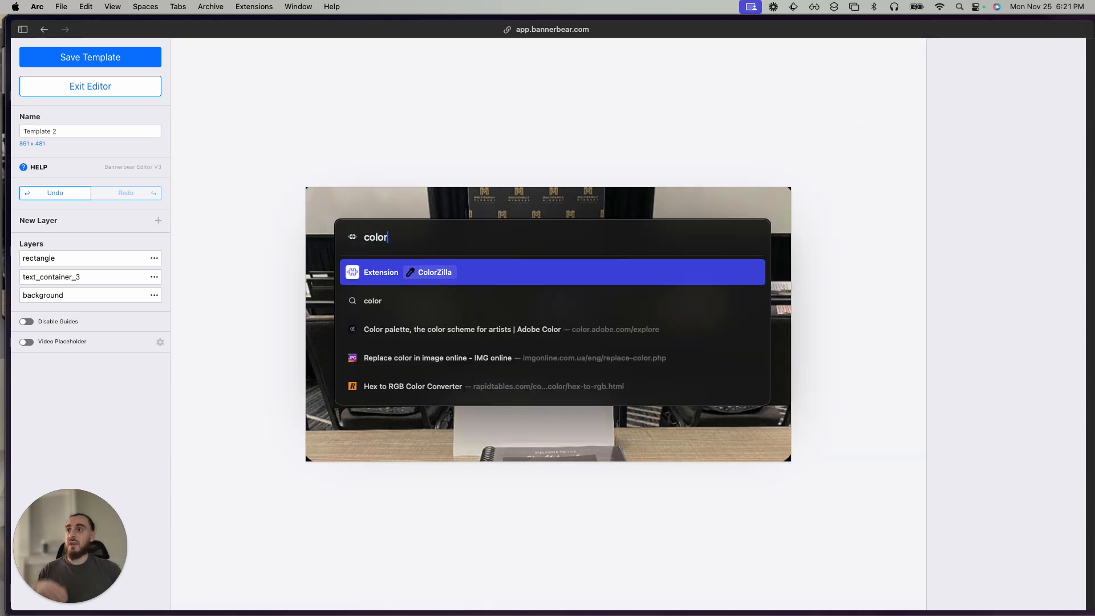
{"action": "key", "text": "Return"}
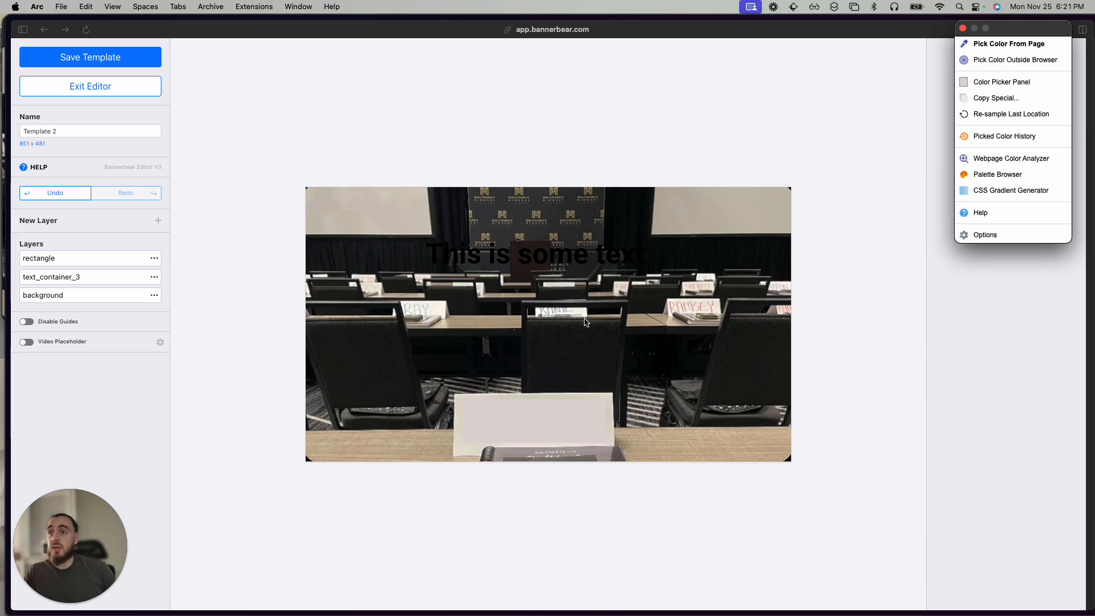
{"action": "left_click", "coordinate": [990, 44]}
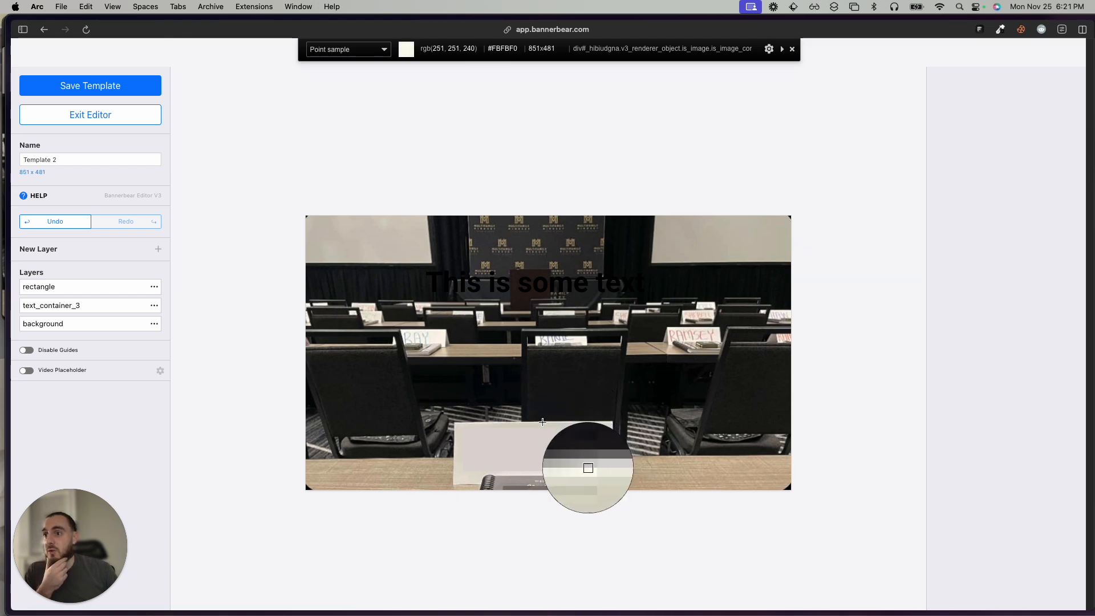
{"action": "left_click", "coordinate": [542, 425]}
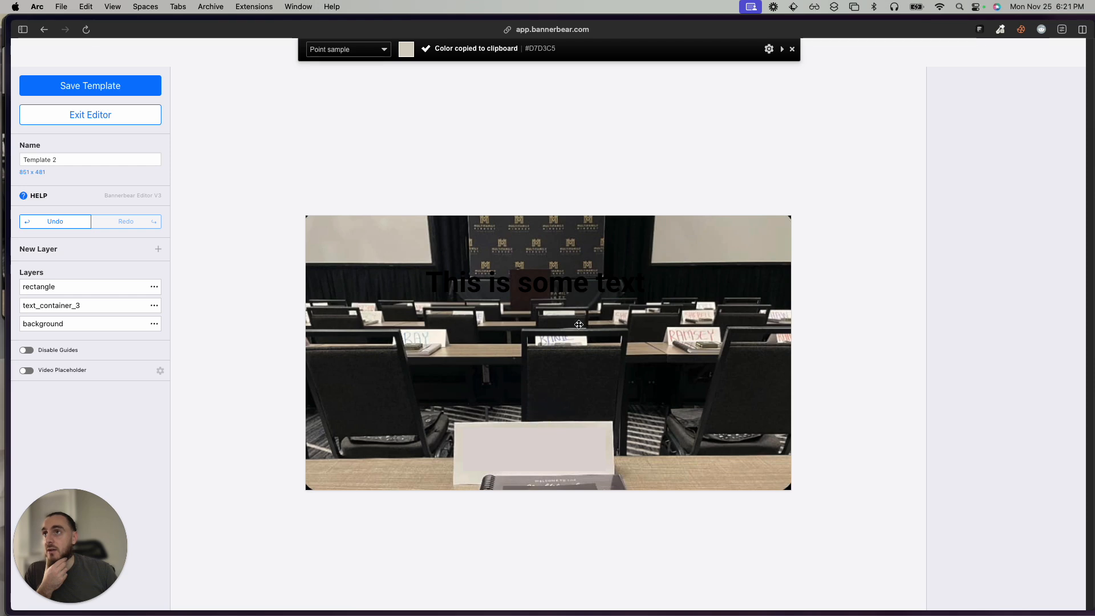
Change the rectangle layer's fill color to #D7D3C5.
{"action": "left_click", "coordinate": [553, 443]}
{"action": "scroll", "coordinate": [1006, 280], "scroll_direction": "down", "scroll_amount": 1}
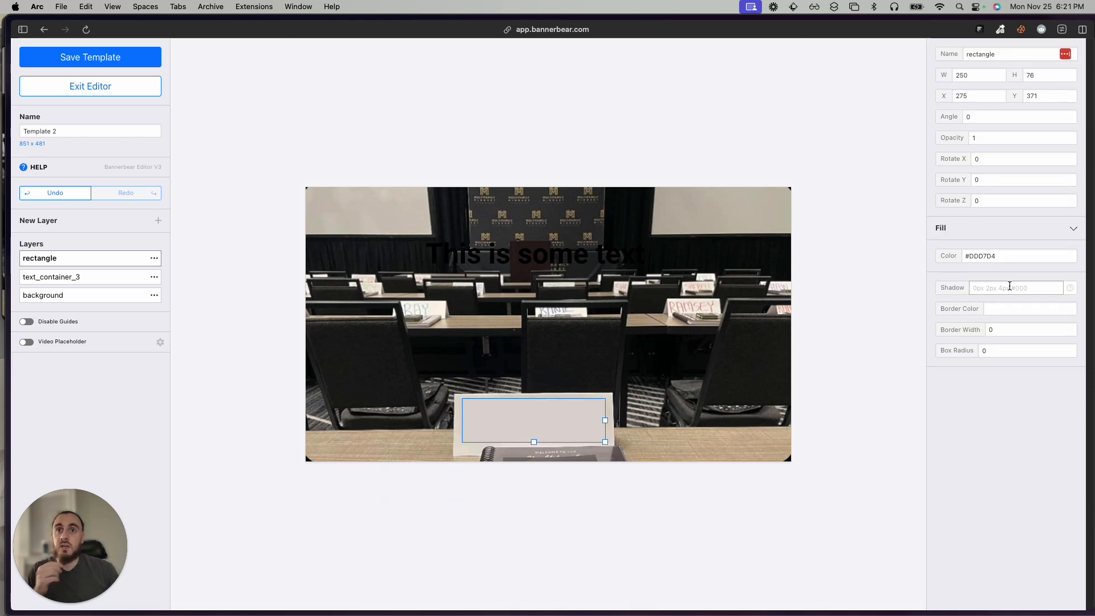
{"action": "left_click", "coordinate": [1023, 257]}
{"action": "key", "text": "super+a"}
{"action": "key", "text": "super+v"}
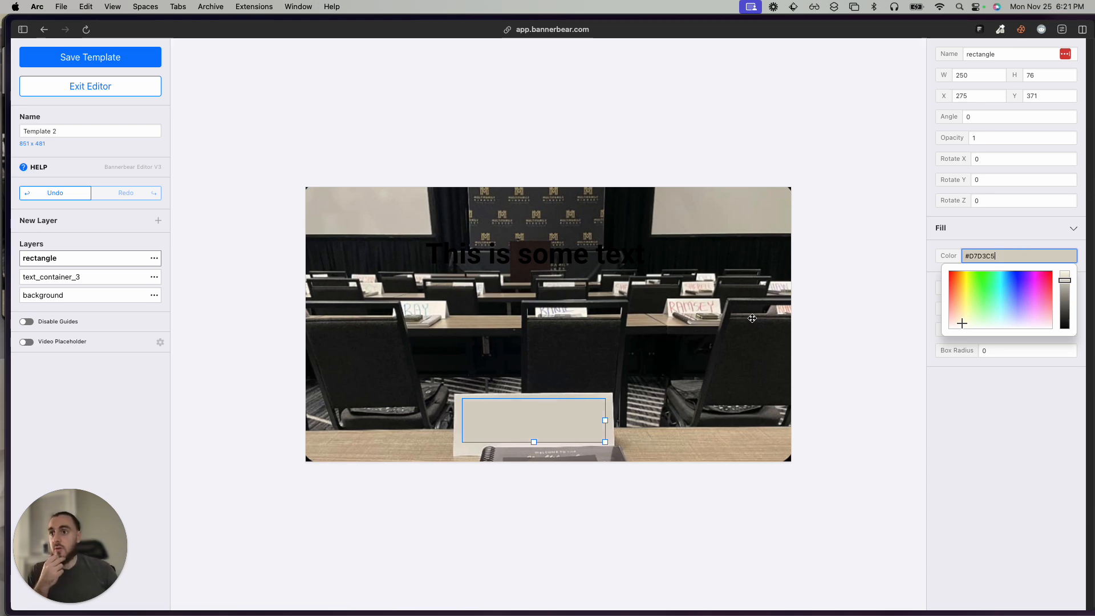
{"action": "left_click", "coordinate": [725, 325]}
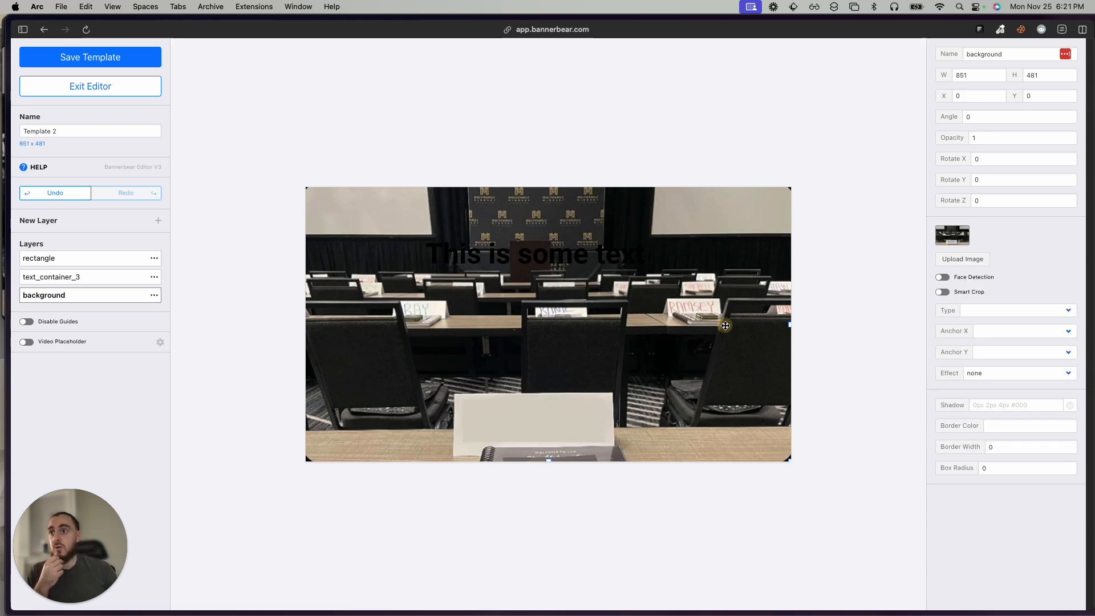
Shrink the rectangle on the name card to about 225 wide by 48 high.
{"action": "left_click", "coordinate": [559, 435]}
{"action": "left_click_drag", "start_coordinate": [536, 444], "coordinate": [536, 427]}
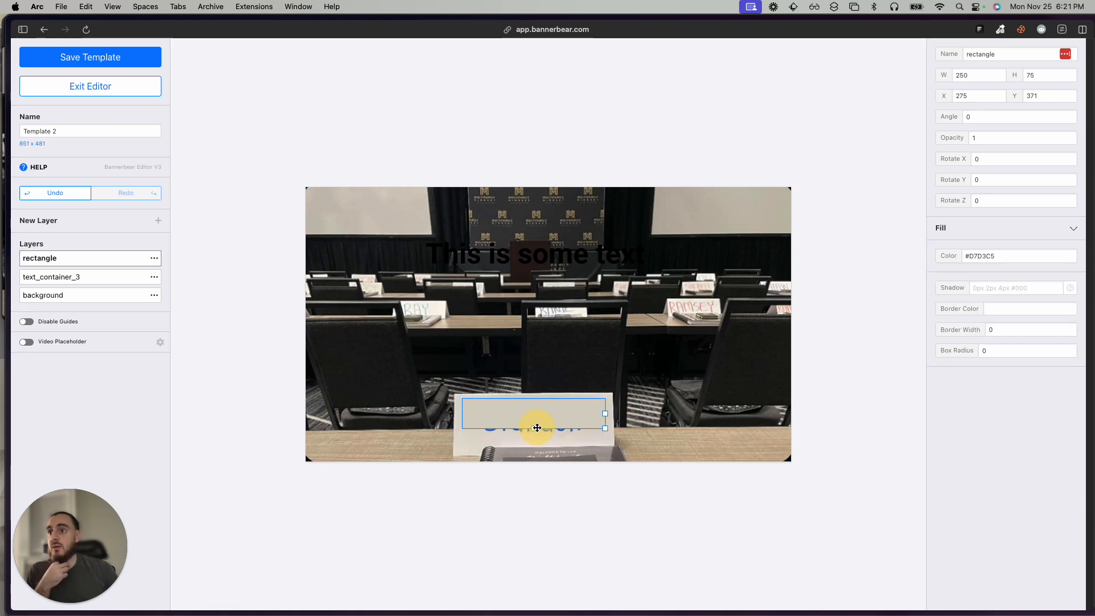
{"action": "left_click", "coordinate": [733, 406]}
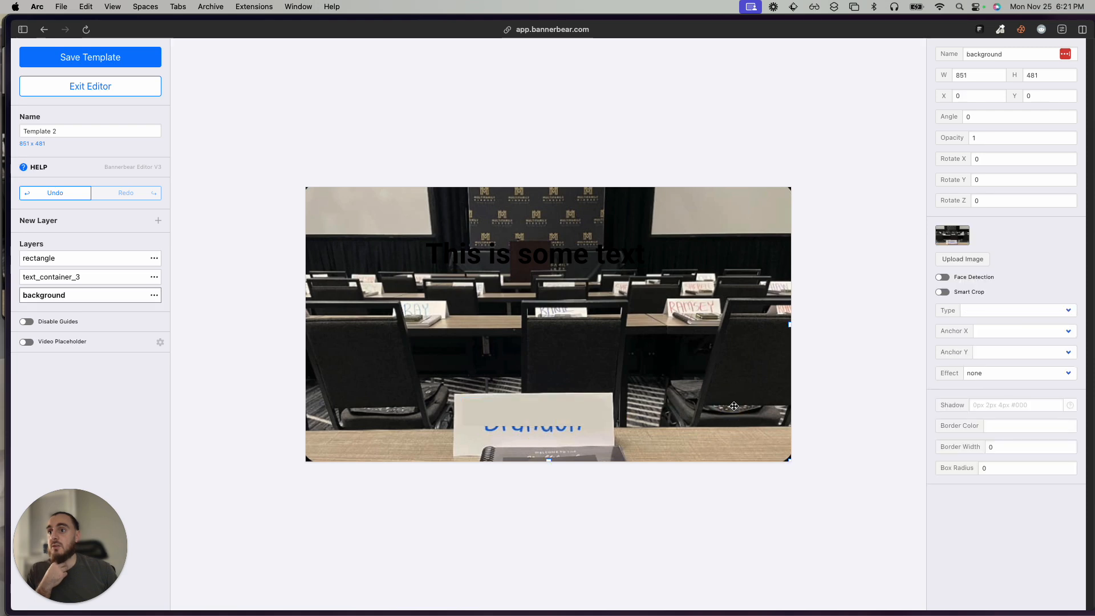
{"action": "left_click", "coordinate": [603, 409]}
{"action": "left_click_drag", "start_coordinate": [606, 415], "coordinate": [595, 414]}
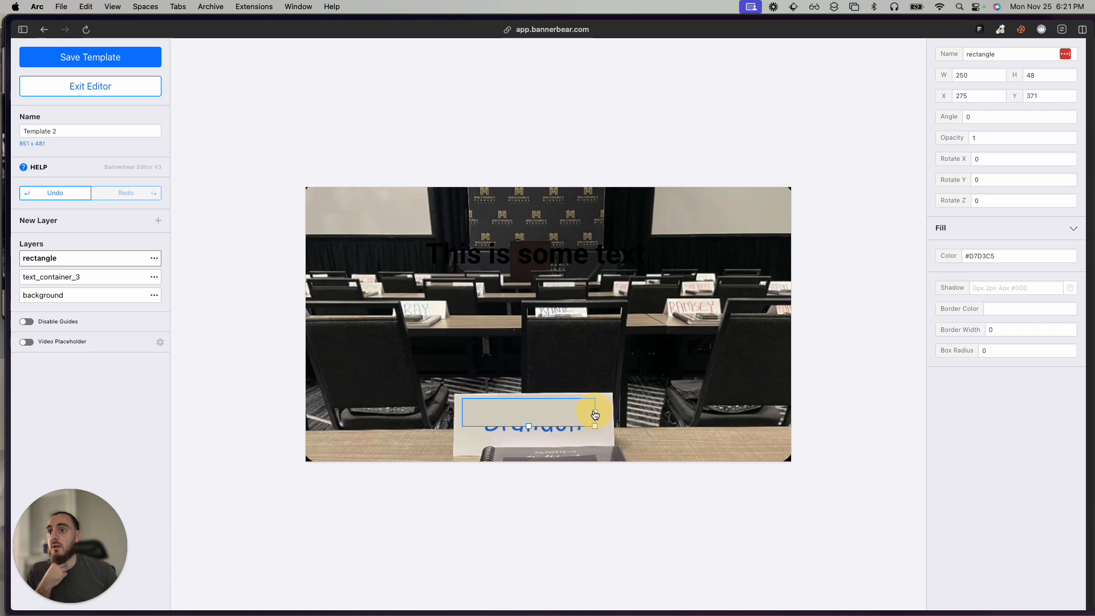
{"action": "left_click", "coordinate": [647, 407]}
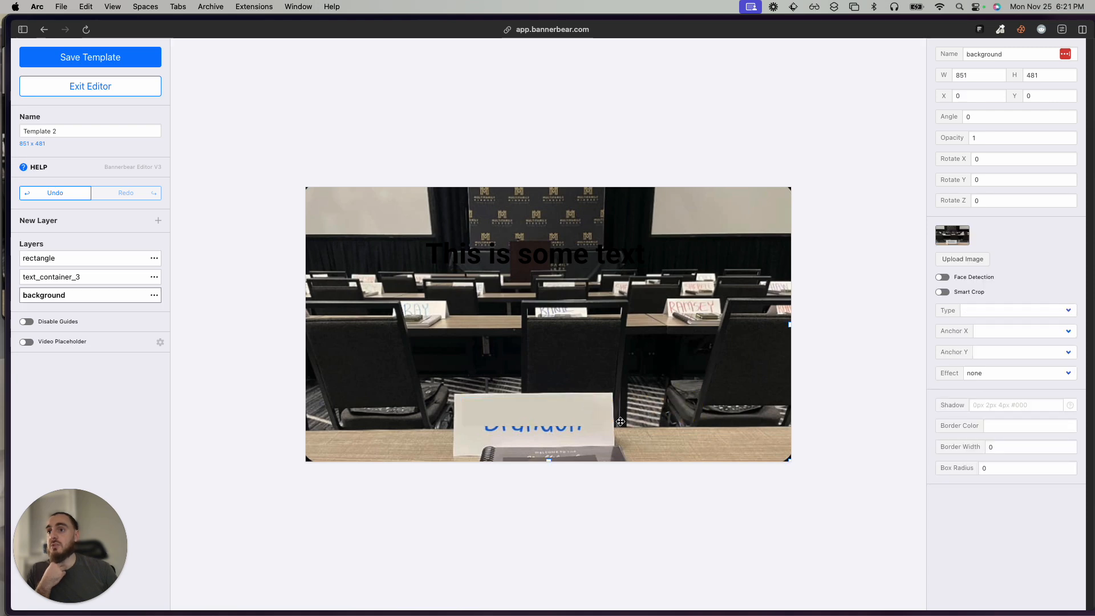
{"action": "left_click", "coordinate": [539, 417]}
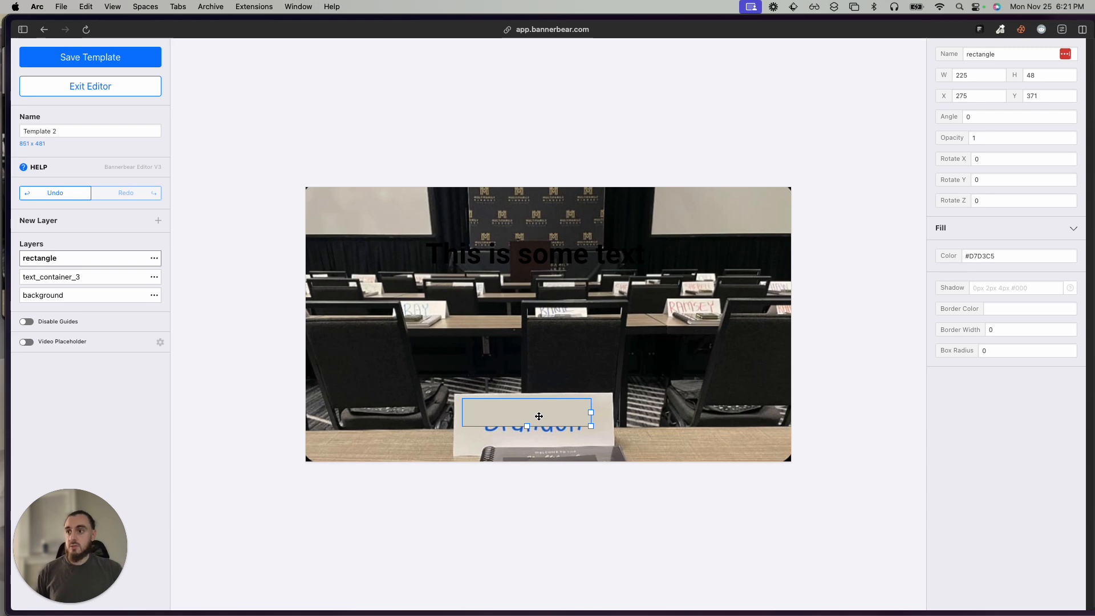
Duplicate the rectangle layer and fit the copy, about 225 by 25, over the card's remaining lettering at about X 275, Y 419.
{"action": "left_click", "coordinate": [154, 260]}
{"action": "left_click", "coordinate": [179, 318]}
{"action": "mouse_move", "coordinate": [504, 430]}
{"action": "left_mouse_down"}
{"action": "mouse_move", "coordinate": [529, 433]}
{"action": "mouse_move", "coordinate": [529, 447]}
{"action": "mouse_move", "coordinate": [521, 435]}
{"action": "left_mouse_up"}
{"action": "left_click", "coordinate": [614, 474]}
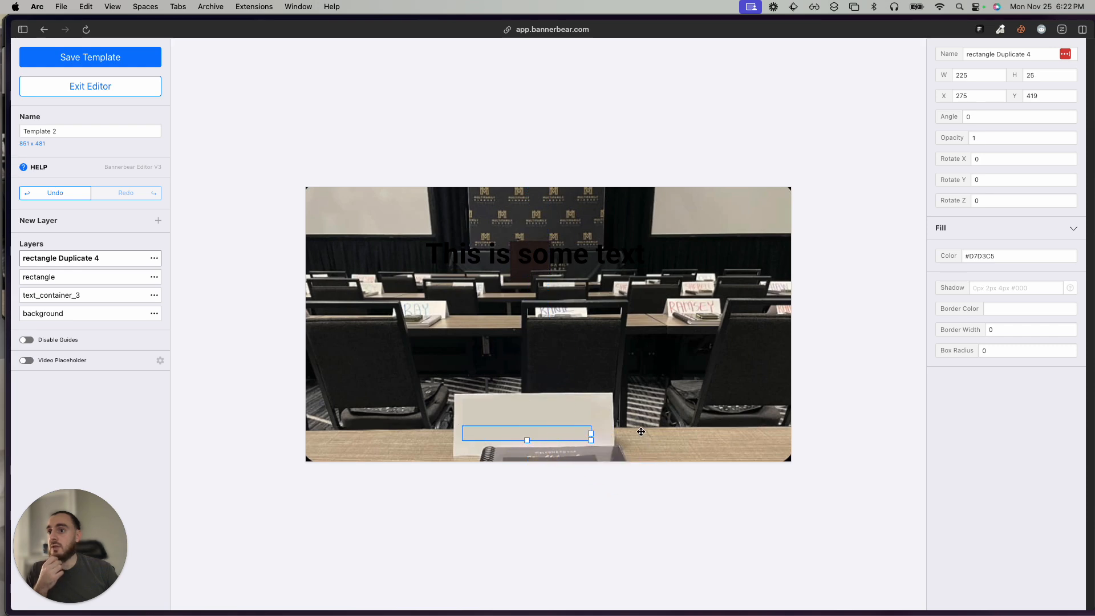
{"action": "left_click", "coordinate": [715, 421]}
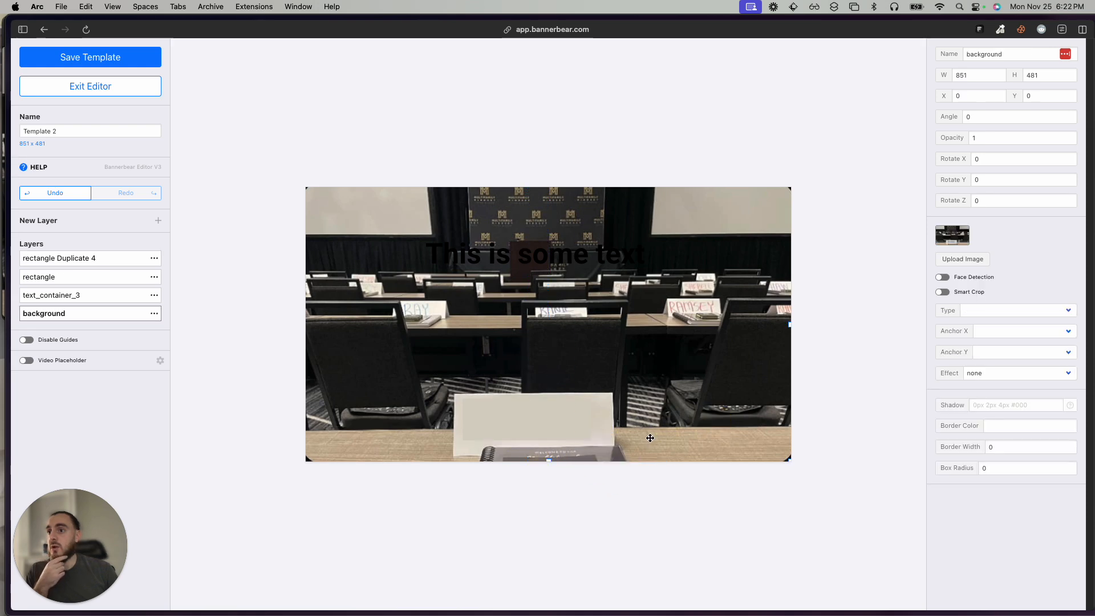
{"action": "left_click", "coordinate": [580, 435]}
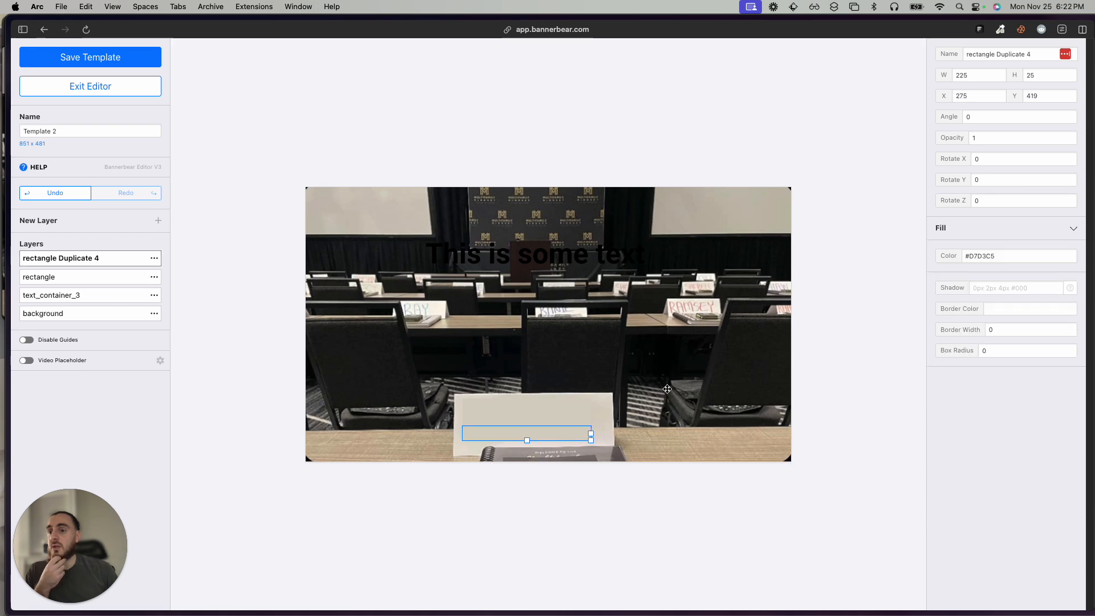
Sample the paper color #DED6CE near the lower corner of the front name card with ColorZilla.
{"action": "left_click", "coordinate": [853, 212]}
{"action": "key", "text": "super+t"}
{"action": "type", "text": "color"}
{"action": "key", "text": "Return"}
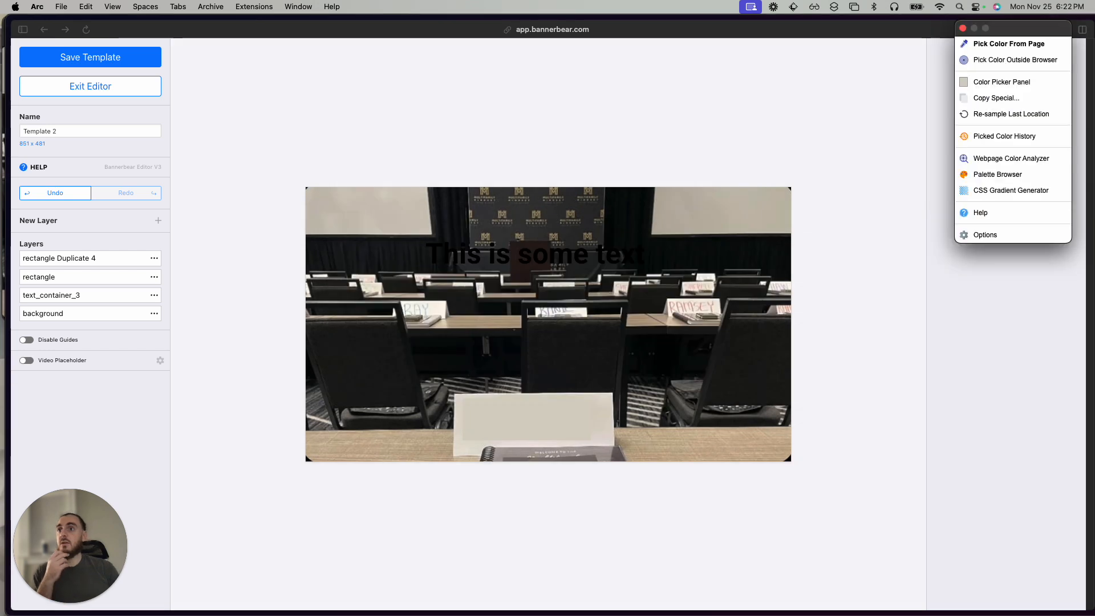
{"action": "left_click", "coordinate": [1003, 44]}
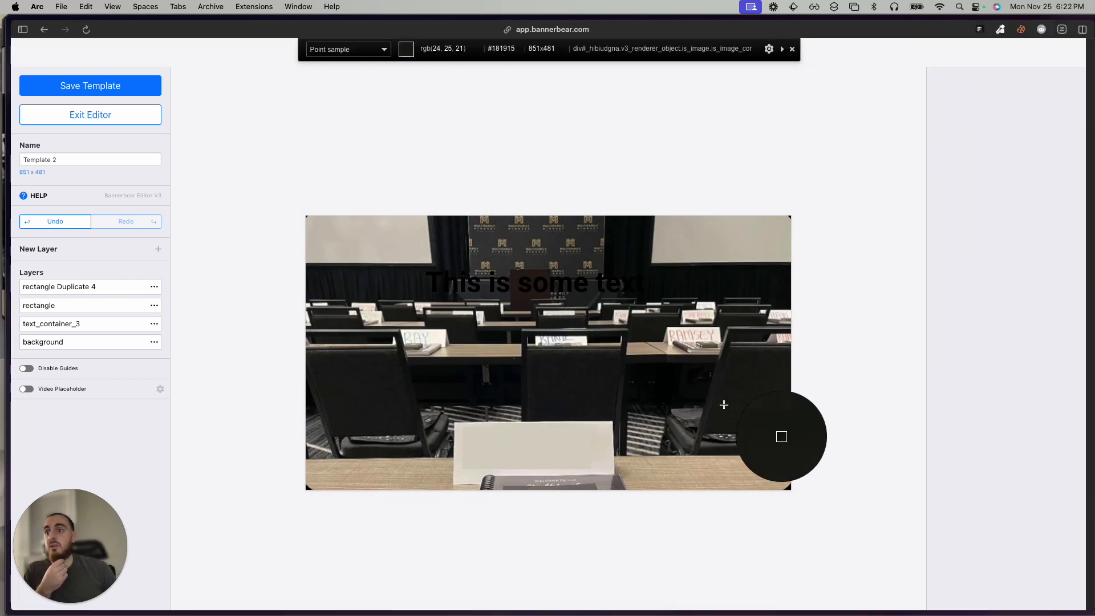
{"action": "left_click", "coordinate": [600, 462]}
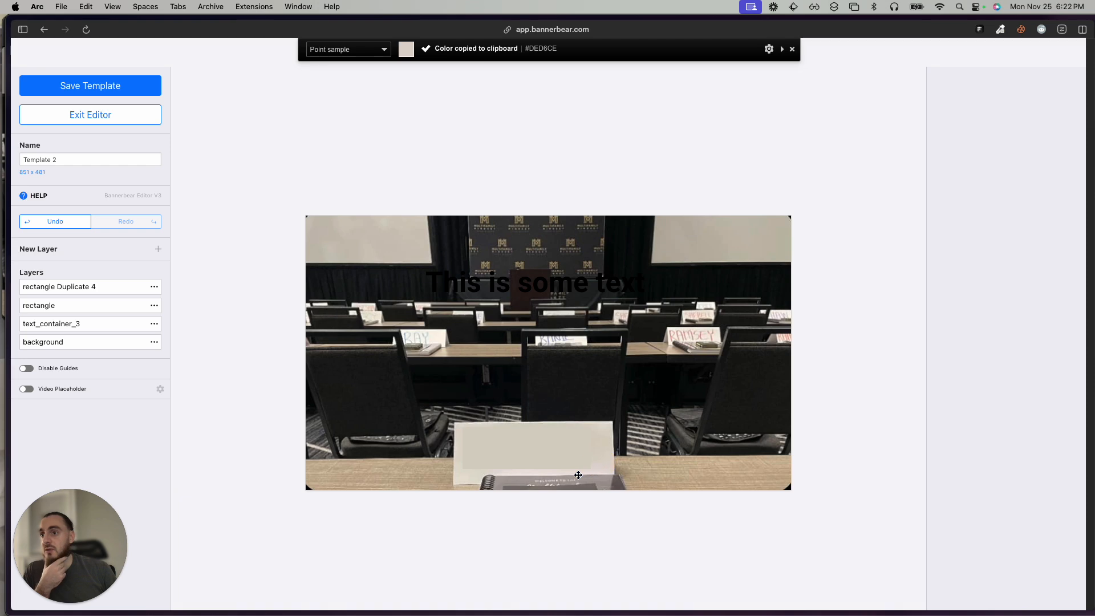
{"action": "key", "text": "Escape"}
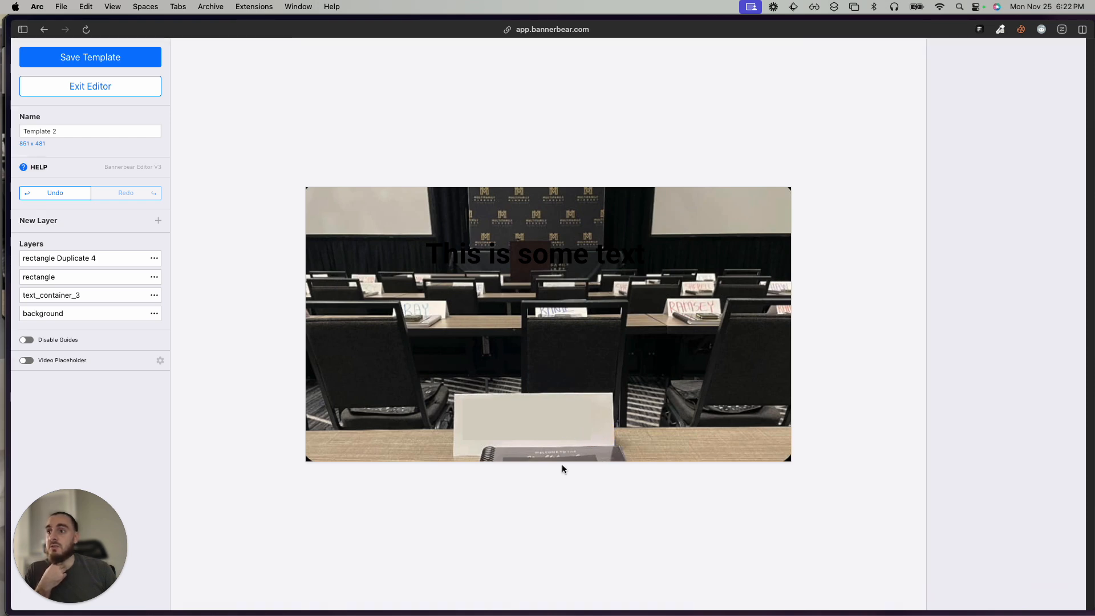
Change the duplicated rectangle's fill color to the sampled #DED6CE.
{"action": "left_click", "coordinate": [554, 433]}
{"action": "triple_click", "coordinate": [1021, 256]}
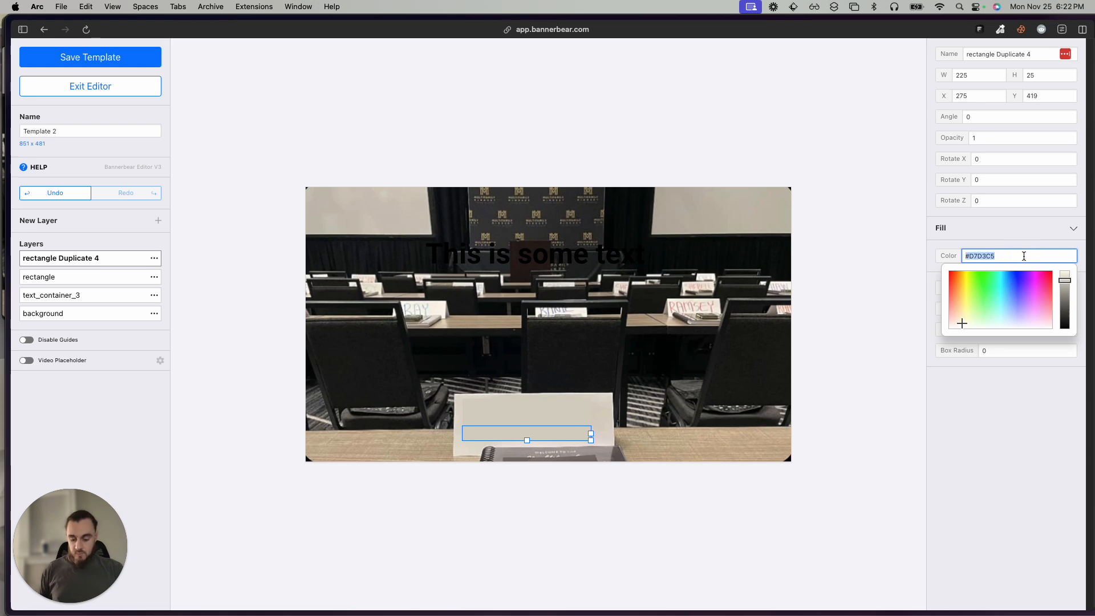
{"action": "key", "text": "super+v"}
{"action": "left_click", "coordinate": [786, 336]}
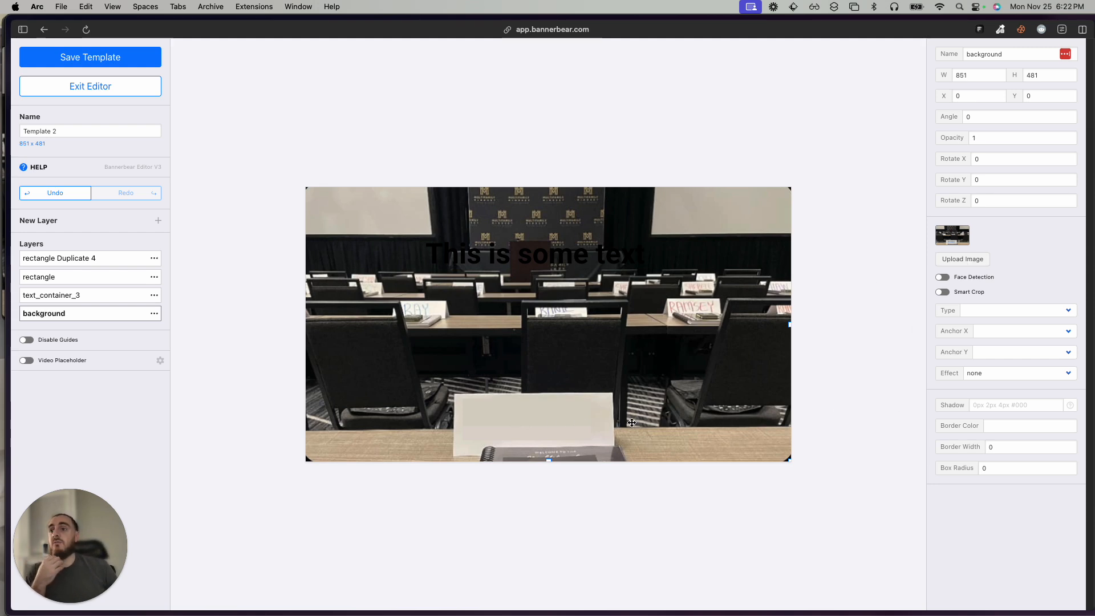
Move the text layer down onto the front name card and bring it to the front of all other layers.
{"action": "left_click", "coordinate": [63, 295]}
{"action": "left_click_drag", "start_coordinate": [498, 245], "coordinate": [504, 410]}
{"action": "left_click_drag", "start_coordinate": [105, 296], "coordinate": [106, 251]}
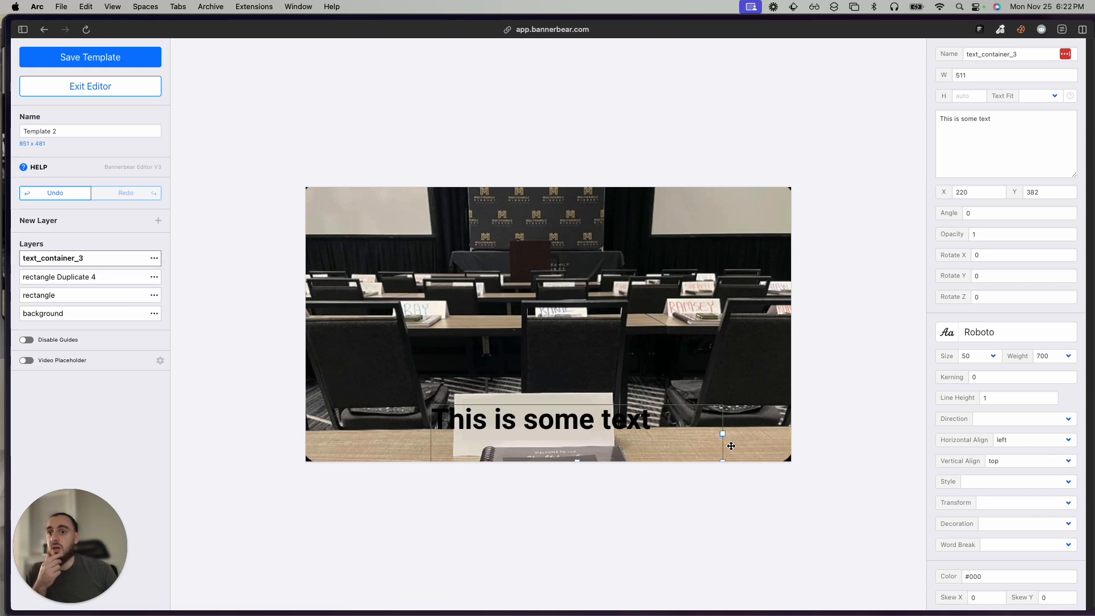
Fit the text box inside the name card, about 262 wide by 44 high at about X 271, Y 382.
{"action": "left_click_drag", "start_coordinate": [723, 435], "coordinate": [608, 422]}
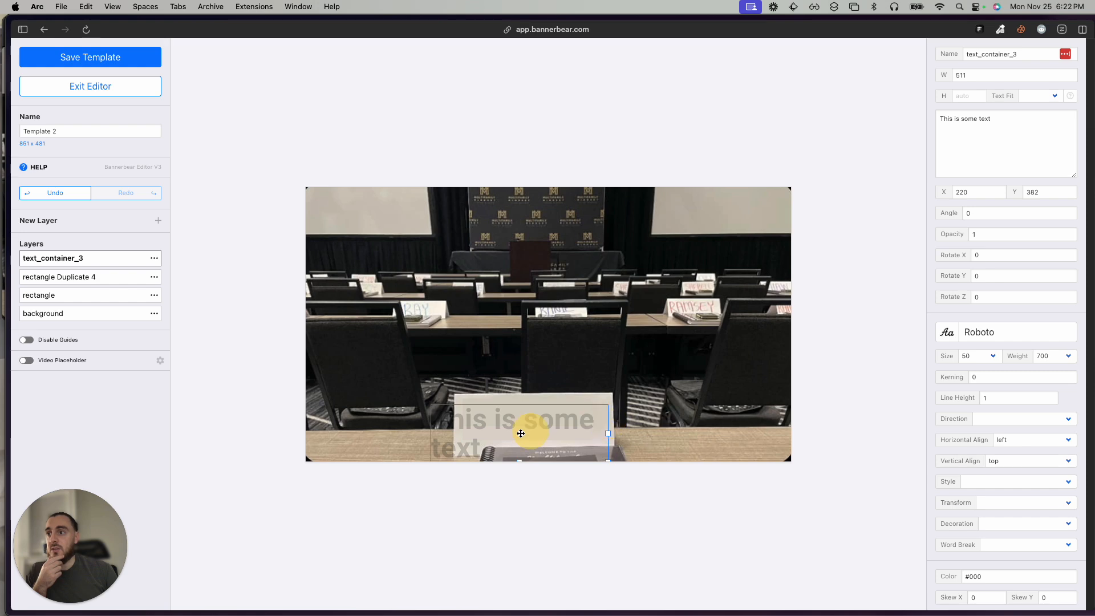
{"action": "left_click_drag", "start_coordinate": [499, 424], "coordinate": [521, 420]}
{"action": "left_click_drag", "start_coordinate": [638, 463], "coordinate": [612, 431]}
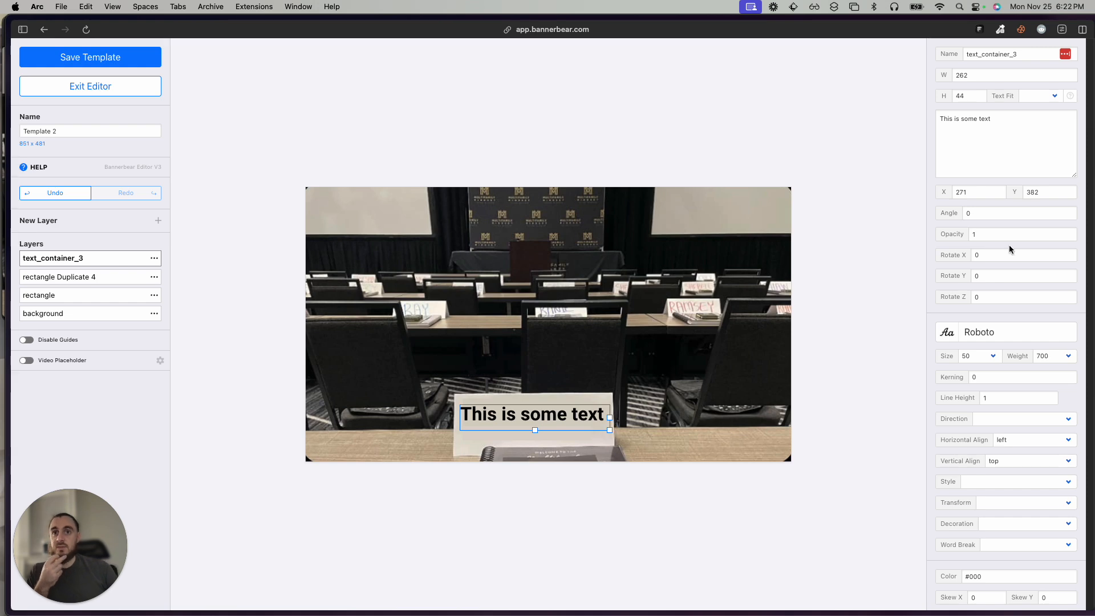
Replace the text layer's placeholder content with a sample first name.
{"action": "left_click", "coordinate": [1031, 126]}
{"action": "key", "text": "super+a"}
{"action": "type", "text": "Ge"}
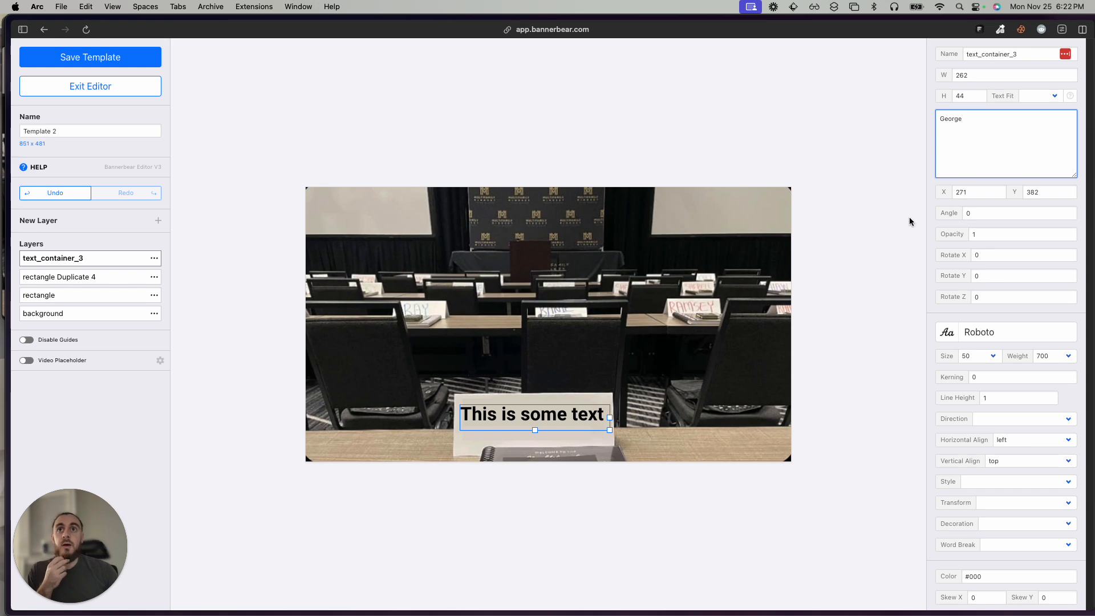
Set the text layer's font to the handwriting-style Alex Brush.
{"action": "scroll", "coordinate": [999, 268], "scroll_direction": "down", "scroll_amount": 3}
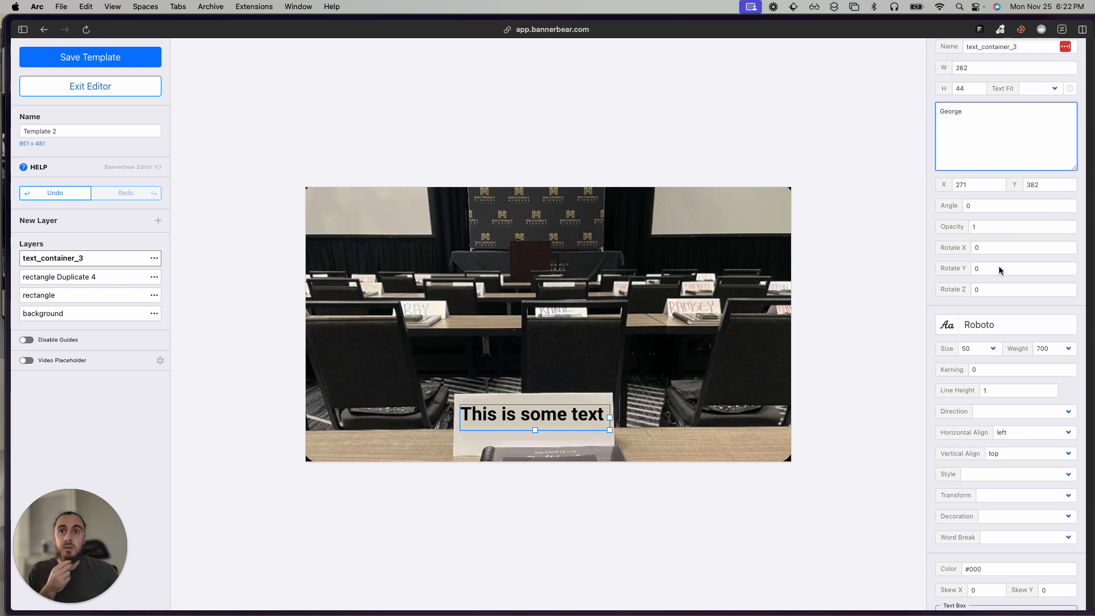
{"action": "left_click", "coordinate": [992, 255]}
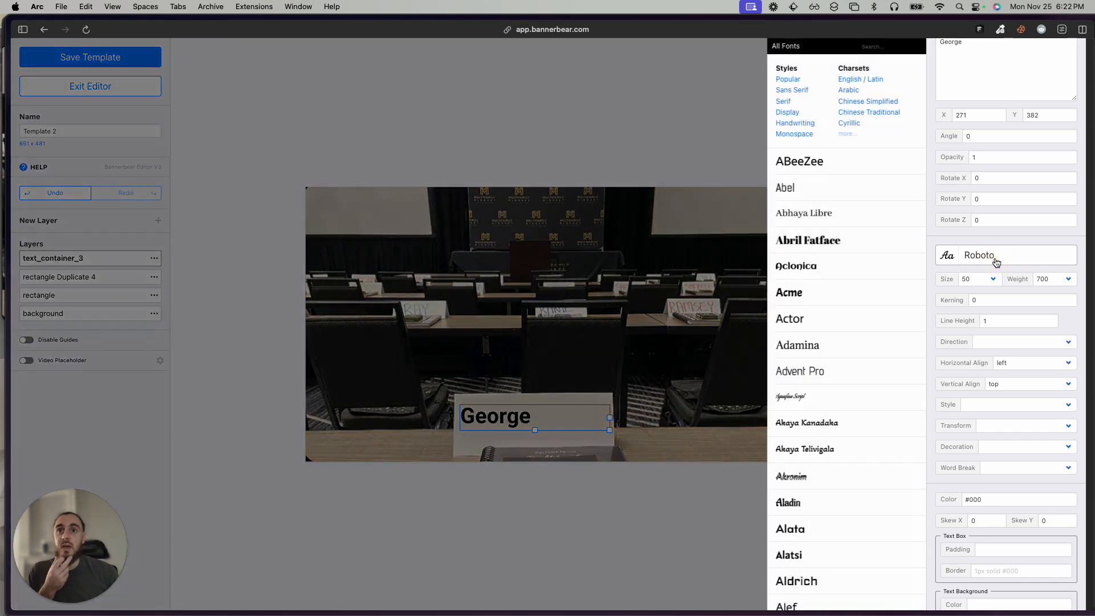
{"action": "left_click", "coordinate": [797, 402]}
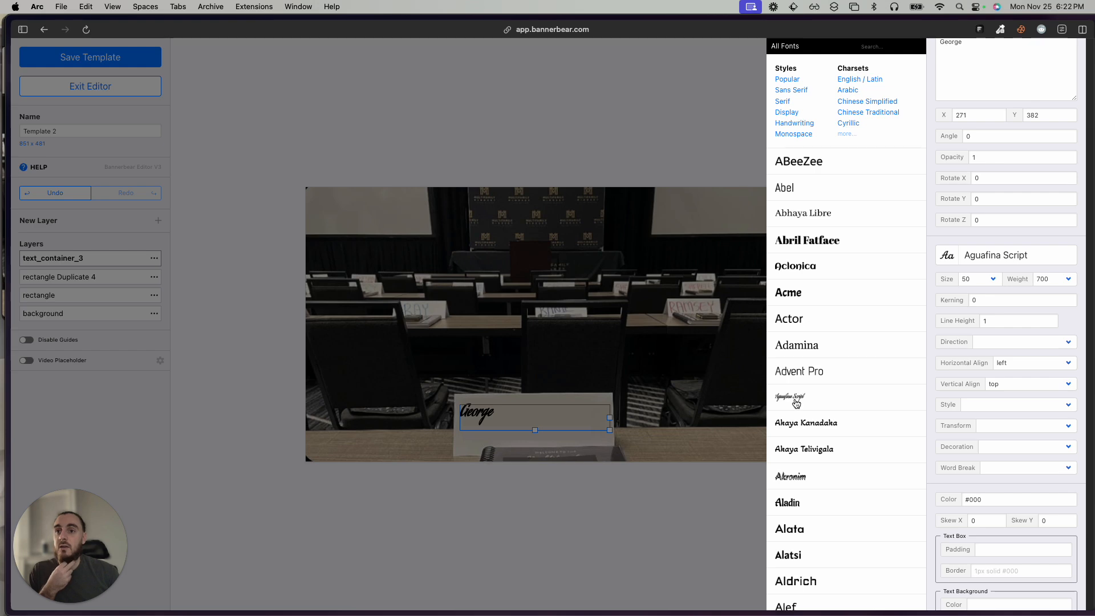
{"action": "scroll", "coordinate": [797, 403], "scroll_direction": "down", "scroll_amount": 15}
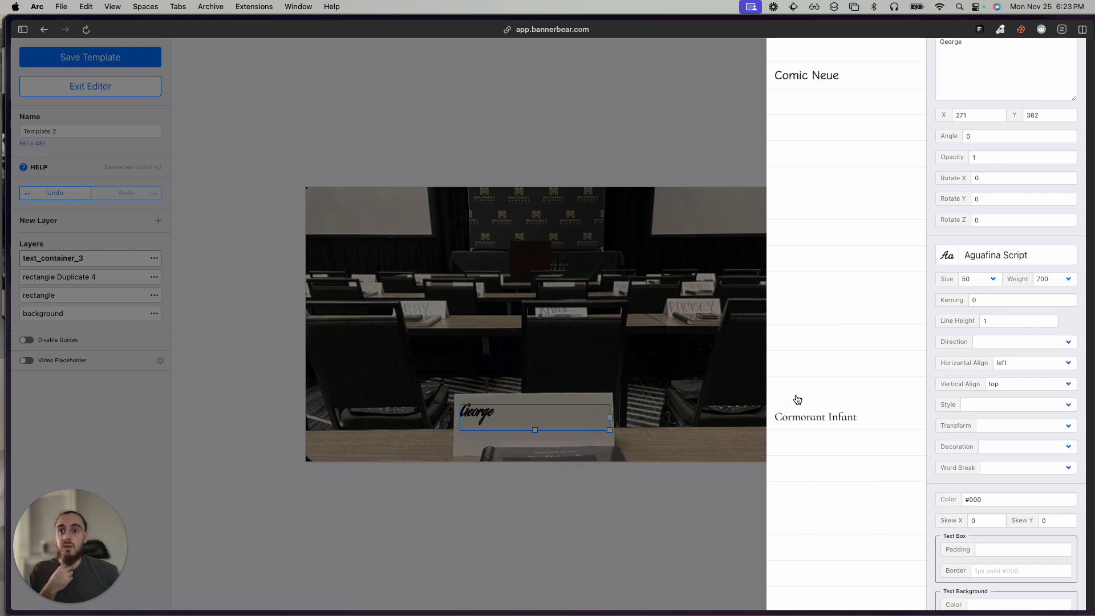
{"action": "scroll", "coordinate": [795, 399], "scroll_direction": "down", "scroll_amount": 15}
{"action": "scroll", "coordinate": [810, 387], "scroll_direction": "up", "scroll_amount": 20}
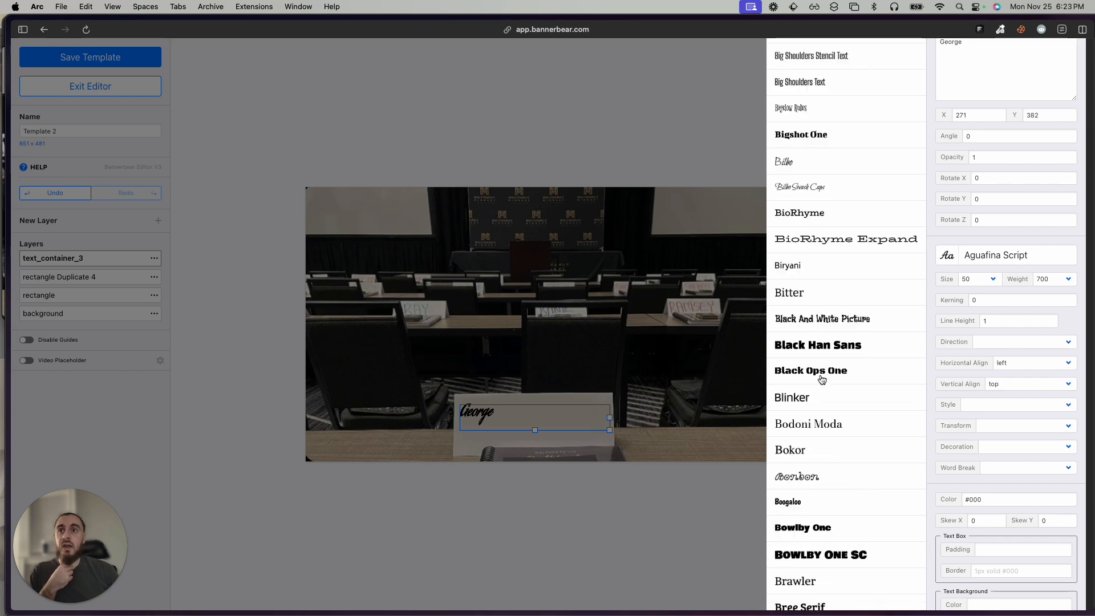
{"action": "scroll", "coordinate": [821, 379], "scroll_direction": "up", "scroll_amount": 15}
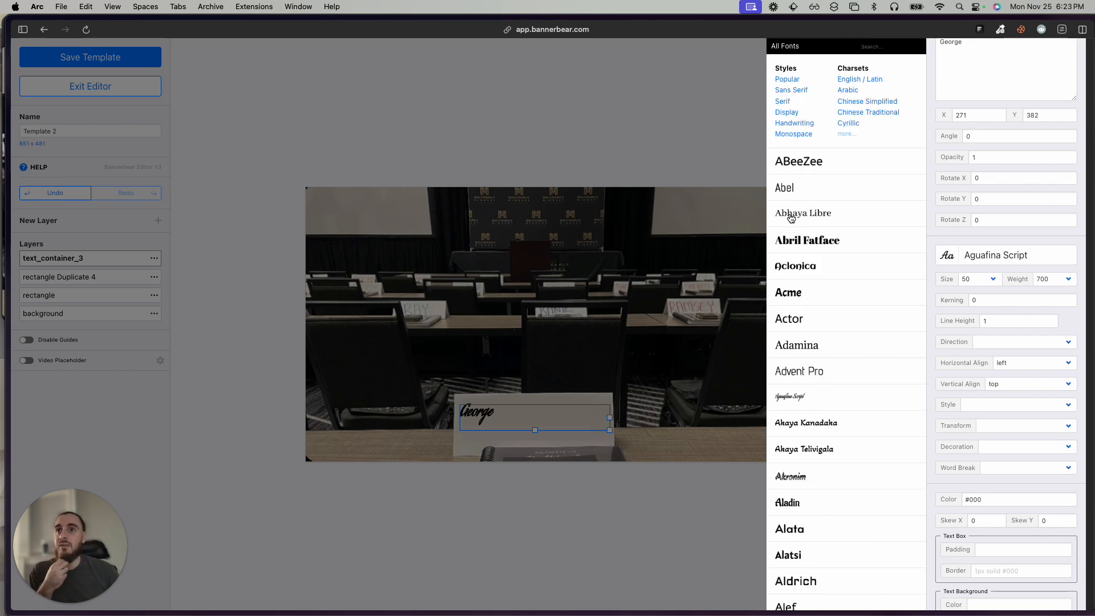
{"action": "scroll", "coordinate": [817, 263], "scroll_direction": "down", "scroll_amount": 1}
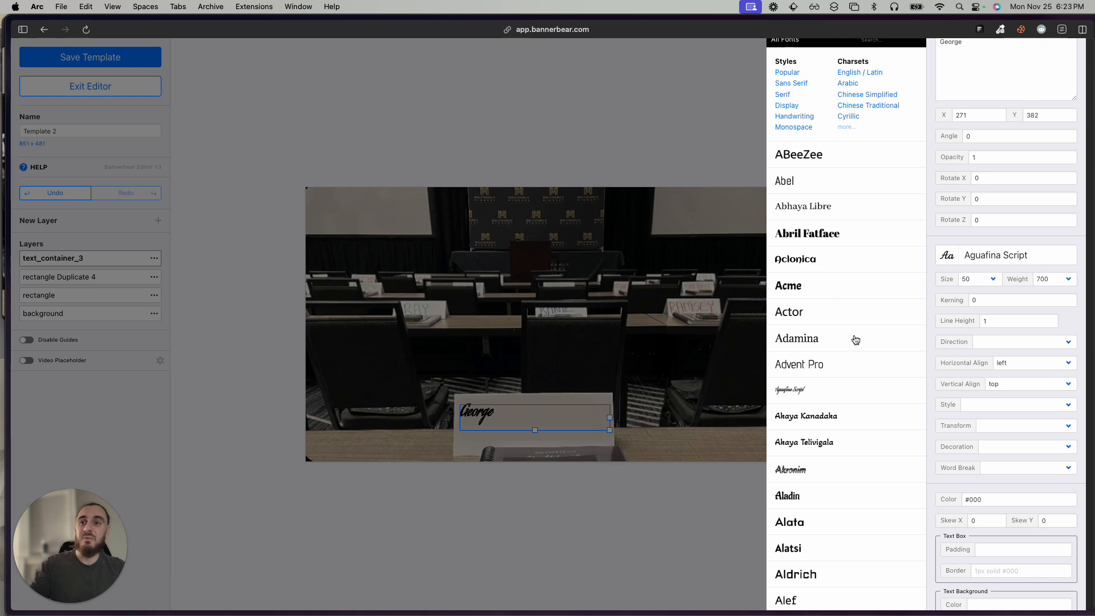
{"action": "scroll", "coordinate": [863, 437], "scroll_direction": "down", "scroll_amount": 5}
{"action": "left_click", "coordinate": [807, 553]}
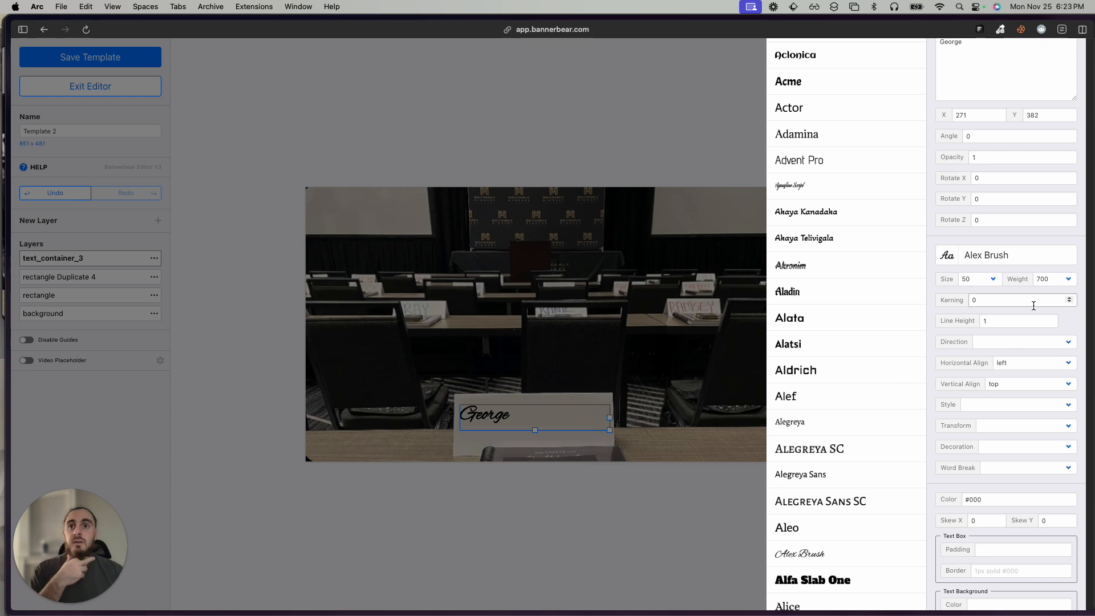
Center the name text both horizontally and vertically within its text box.
{"action": "scroll", "coordinate": [1002, 293], "scroll_direction": "down", "scroll_amount": 5}
{"action": "scroll", "coordinate": [999, 293], "scroll_direction": "down", "scroll_amount": 3}
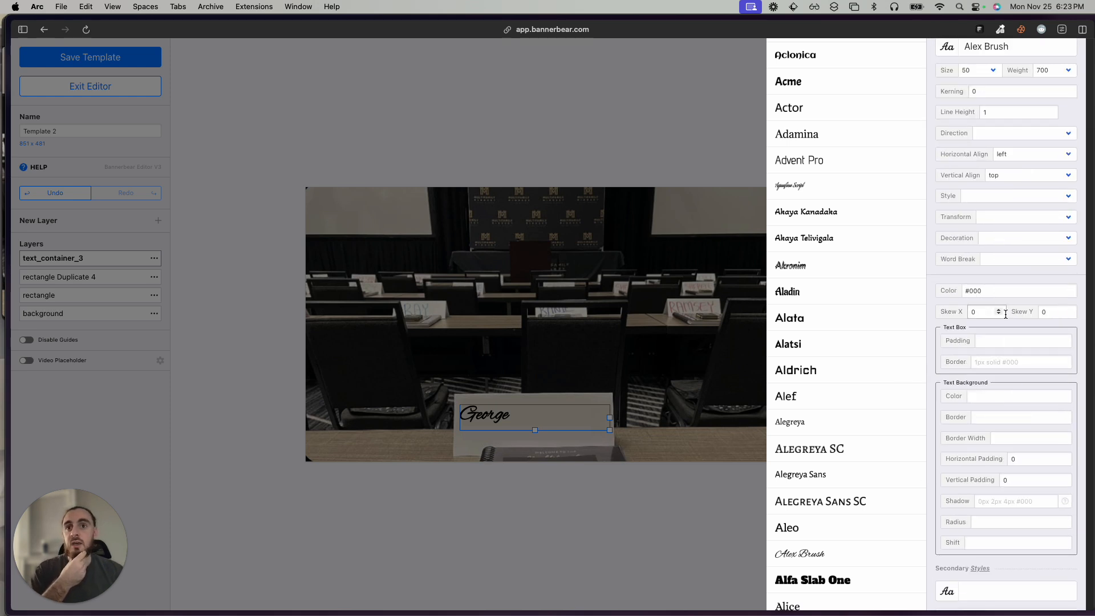
{"action": "scroll", "coordinate": [1021, 358], "scroll_direction": "down", "scroll_amount": 8}
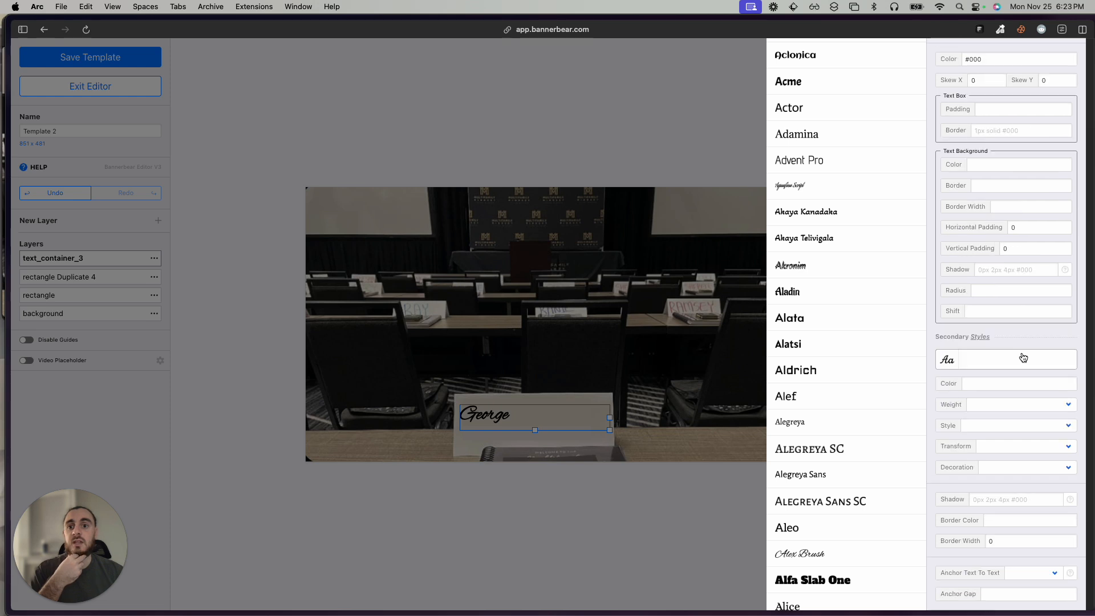
{"action": "scroll", "coordinate": [1023, 358], "scroll_direction": "up", "scroll_amount": 18}
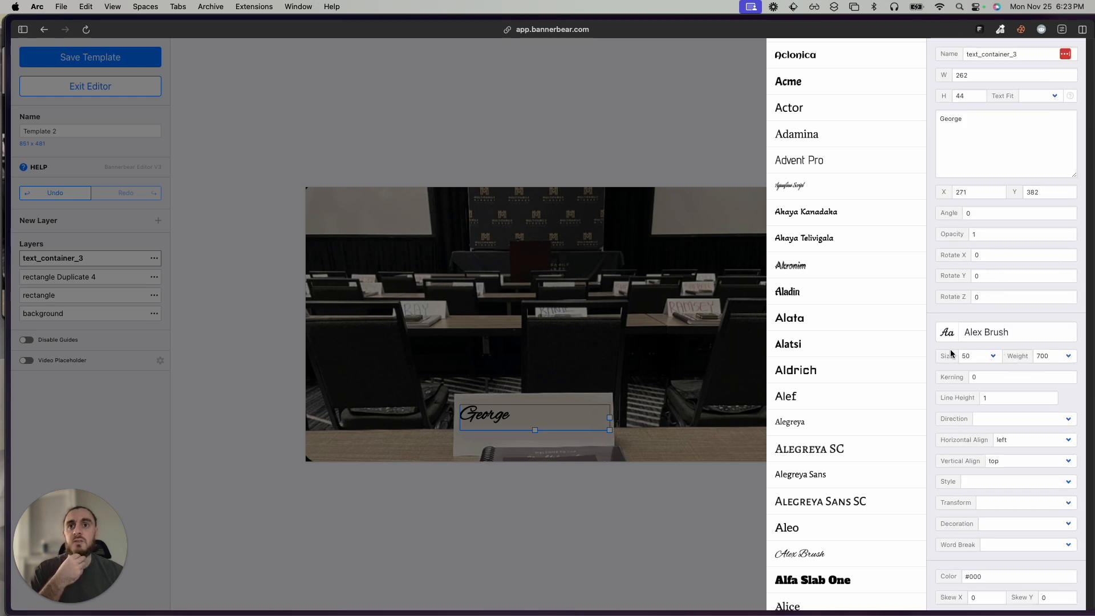
{"action": "scroll", "coordinate": [963, 359], "scroll_direction": "down", "scroll_amount": 3}
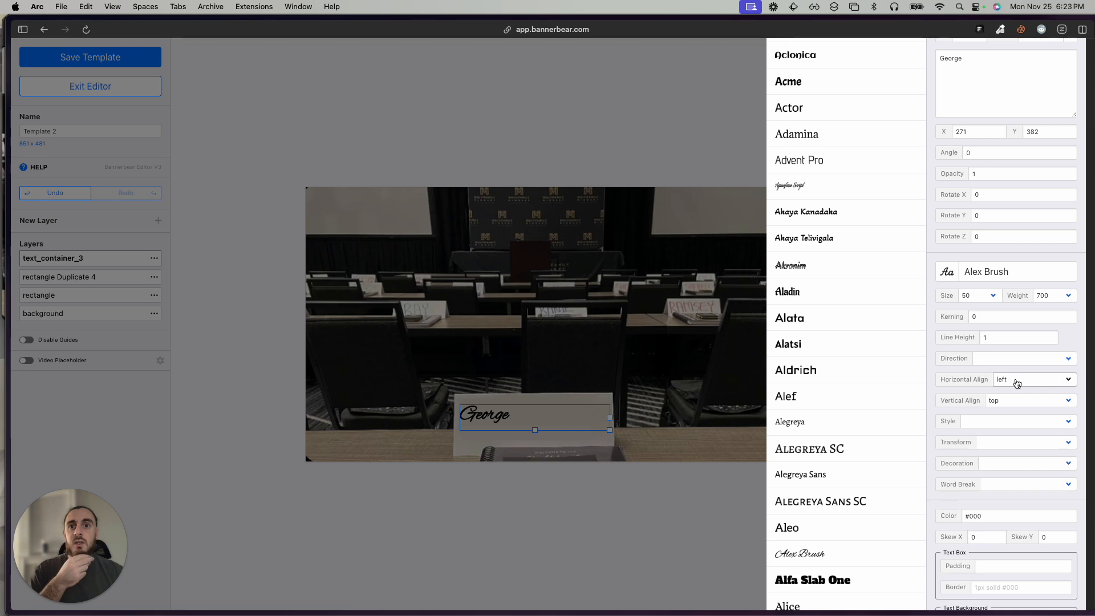
{"action": "left_click", "coordinate": [1017, 383]}
{"action": "left_click", "coordinate": [1017, 391]}
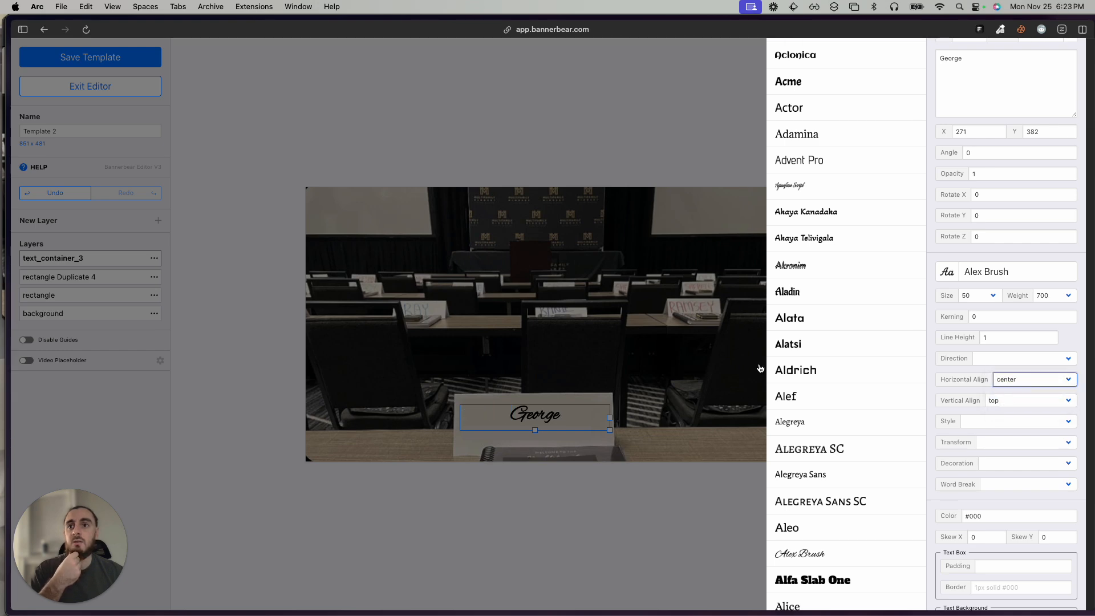
{"action": "left_click", "coordinate": [644, 94]}
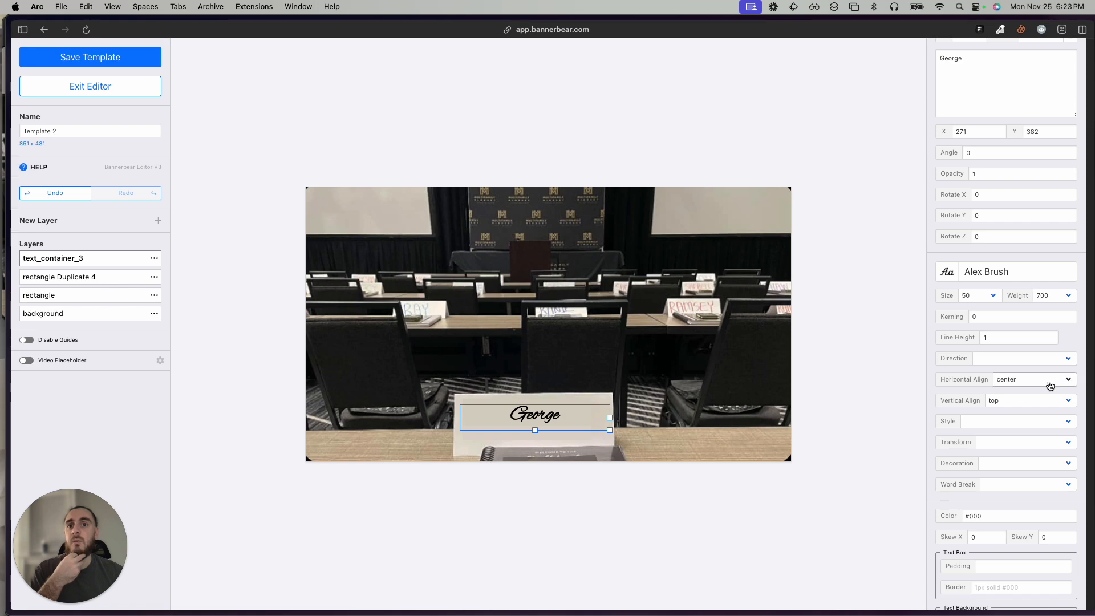
{"action": "left_click", "coordinate": [1036, 400]}
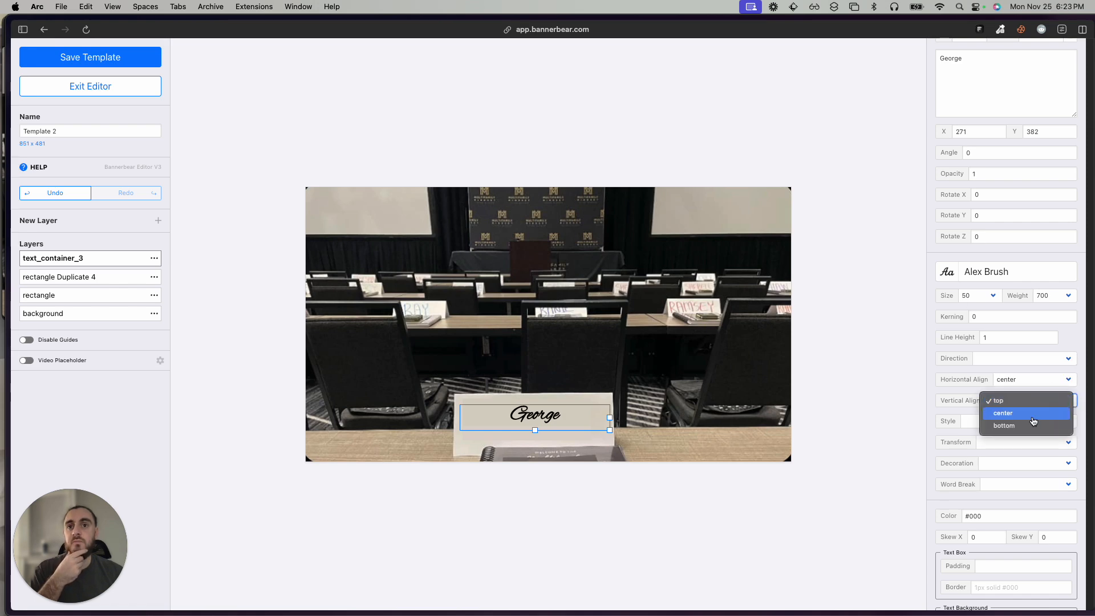
{"action": "left_click", "coordinate": [1033, 415]}
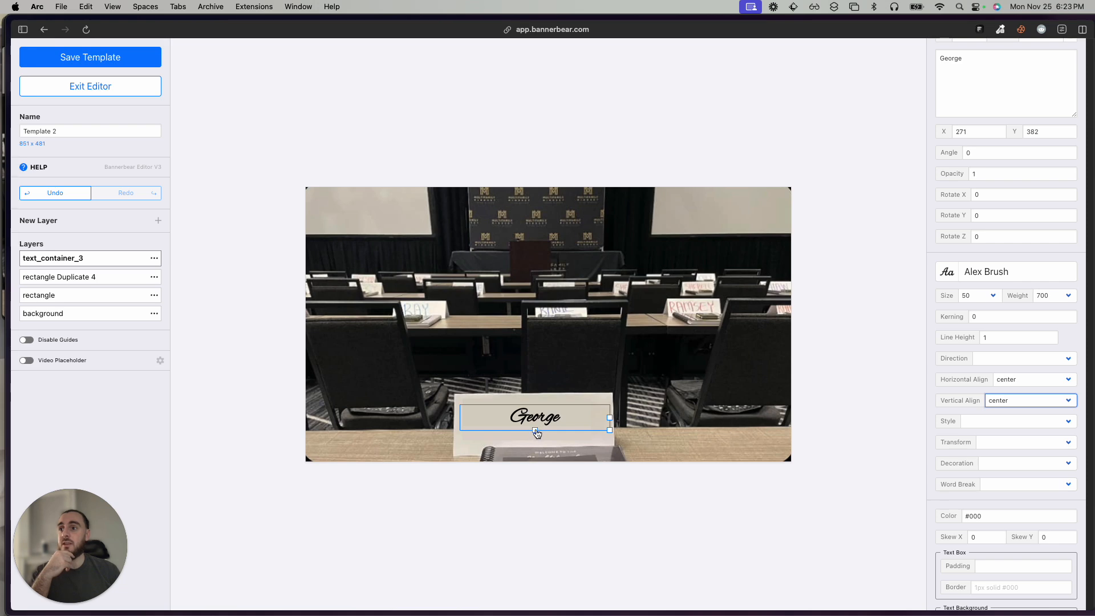
Increase the text box's height to about 64 and save the template.
{"action": "left_click_drag", "start_coordinate": [536, 433], "coordinate": [535, 445]}
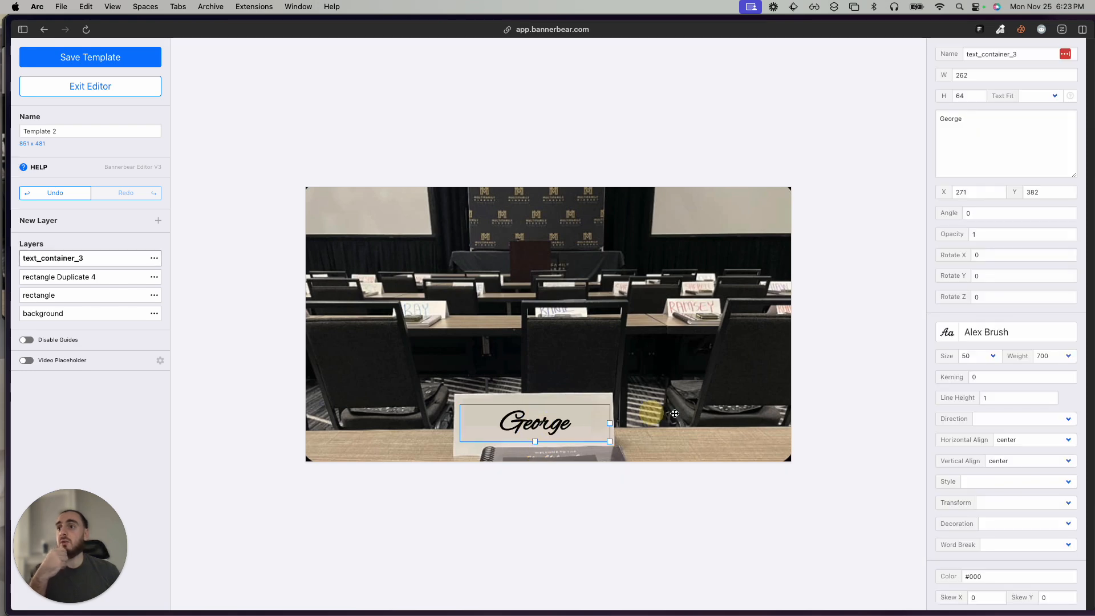
{"action": "scroll", "coordinate": [963, 407], "scroll_direction": "down", "scroll_amount": 9}
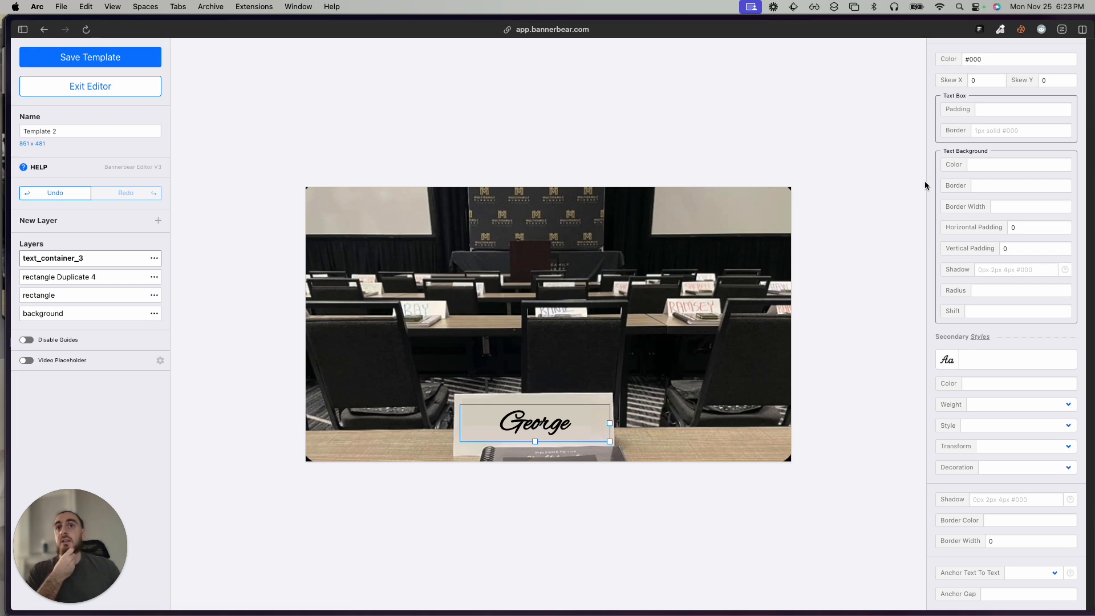
{"action": "left_click", "coordinate": [124, 59]}
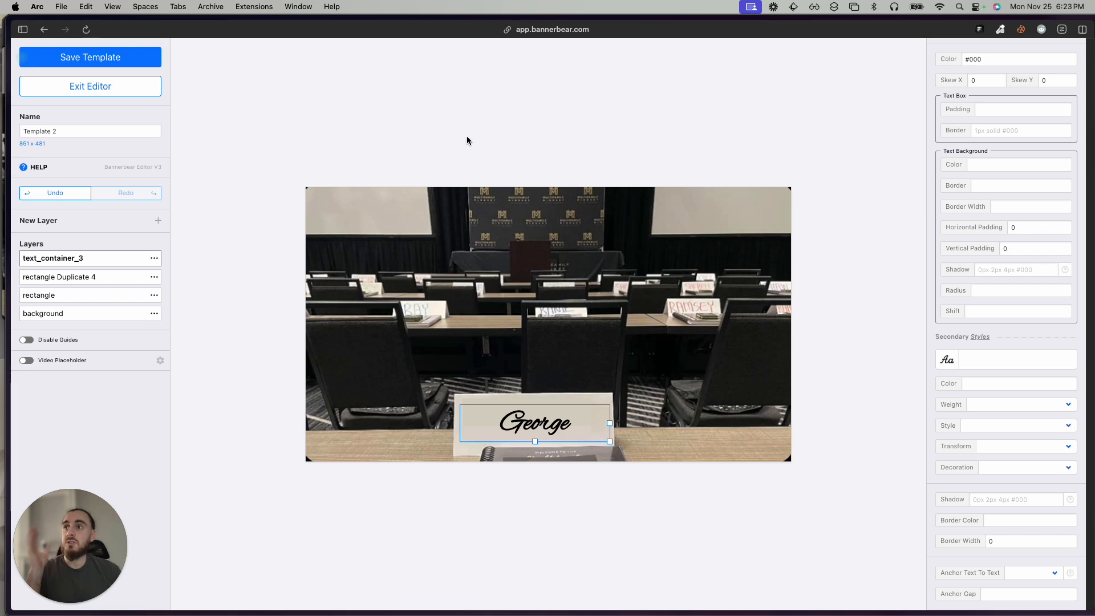
Rename the template Personalized Event Template and save it.
{"action": "scroll", "coordinate": [922, 96], "scroll_direction": "up", "scroll_amount": 1}
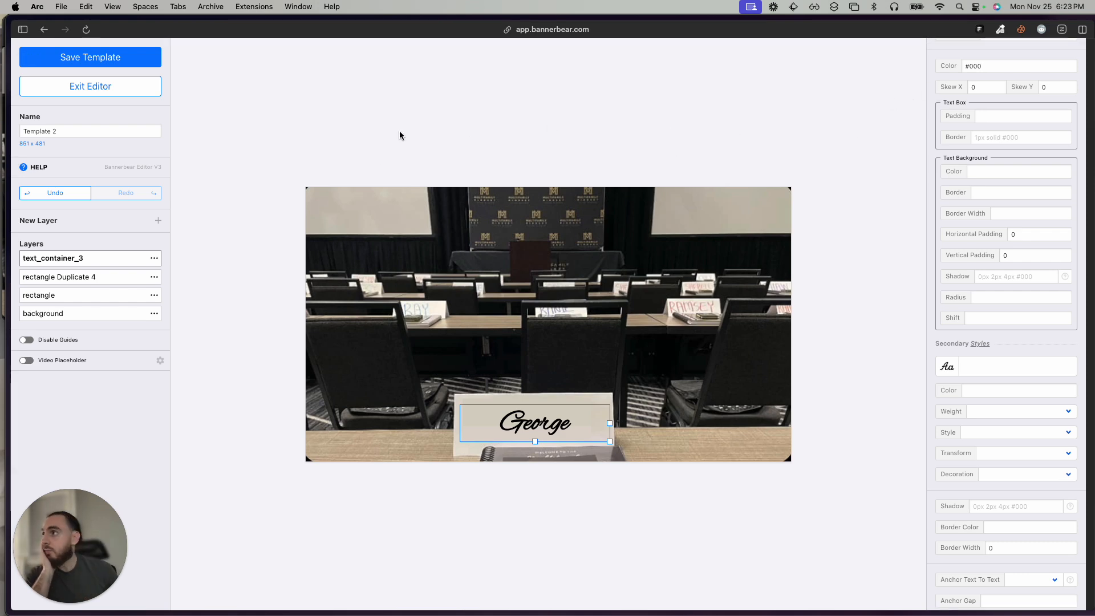
{"action": "left_click", "coordinate": [83, 131]}
{"action": "key", "text": "super+a"}
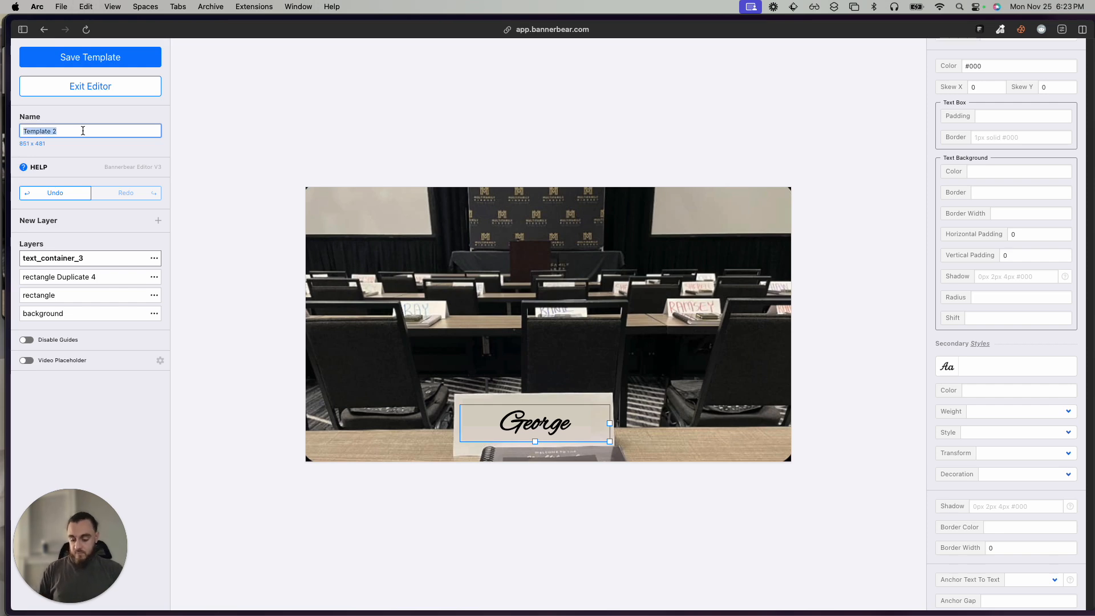
{"action": "type", "text": "Personalized E"}
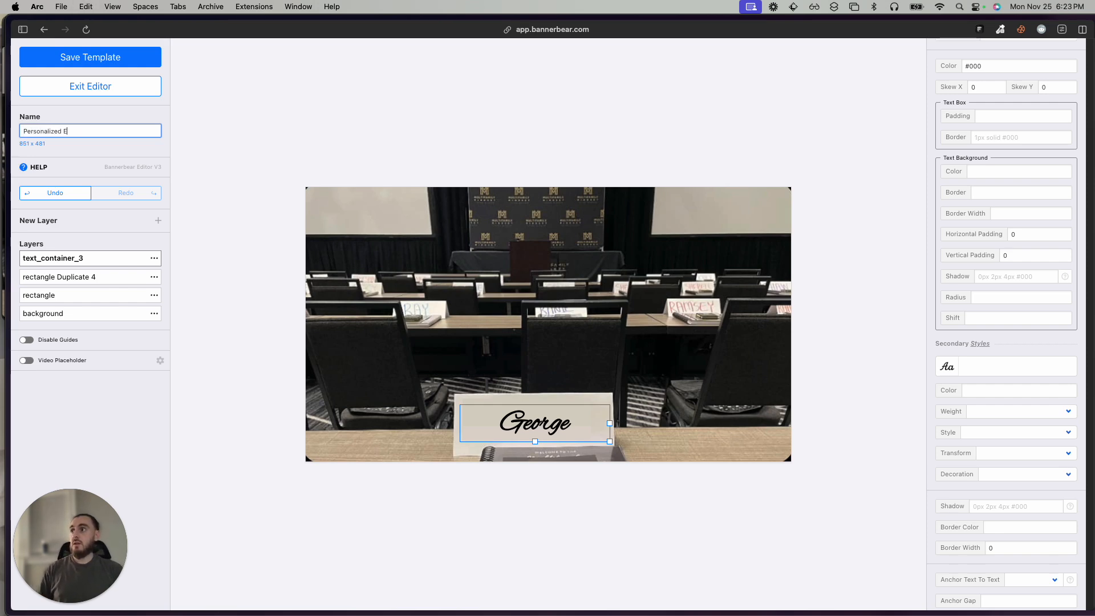
{"action": "type", "text": "vent Template"}
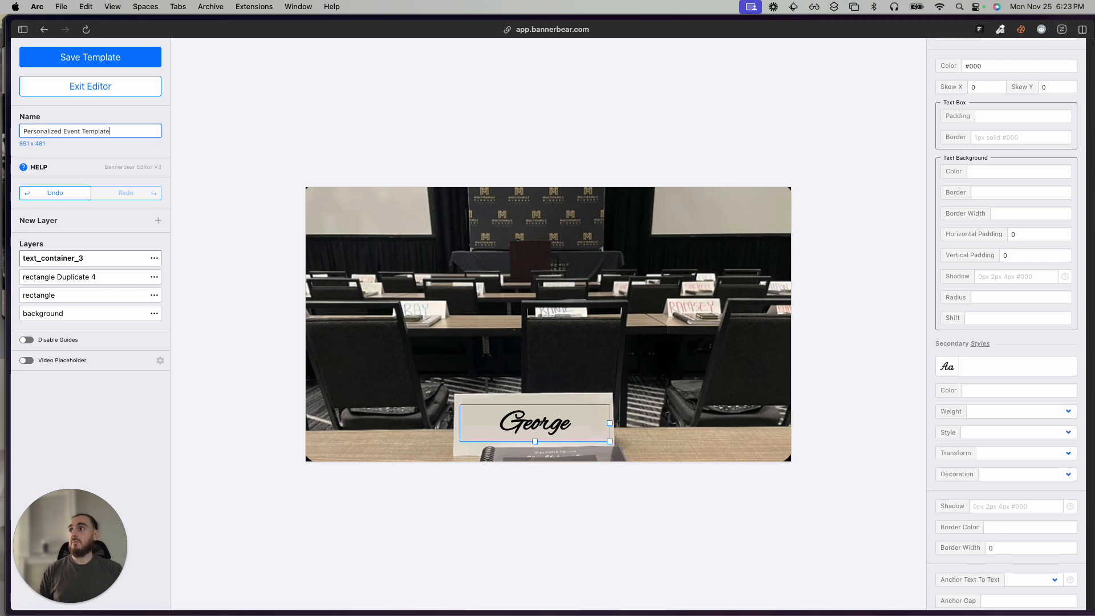
{"action": "left_click", "coordinate": [120, 62]}
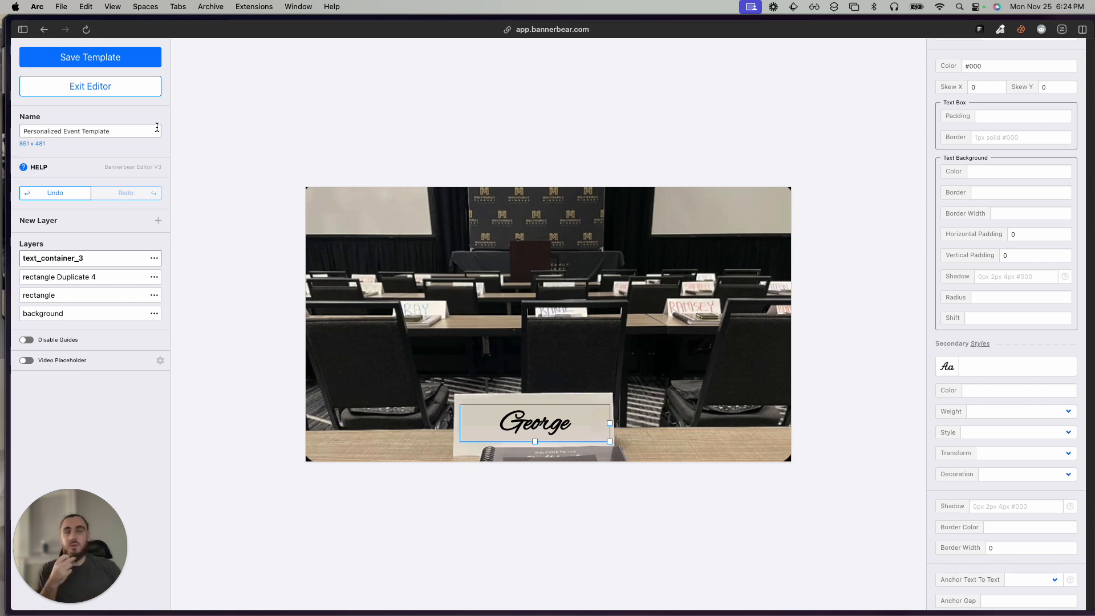
{"action": "left_click", "coordinate": [110, 65]}
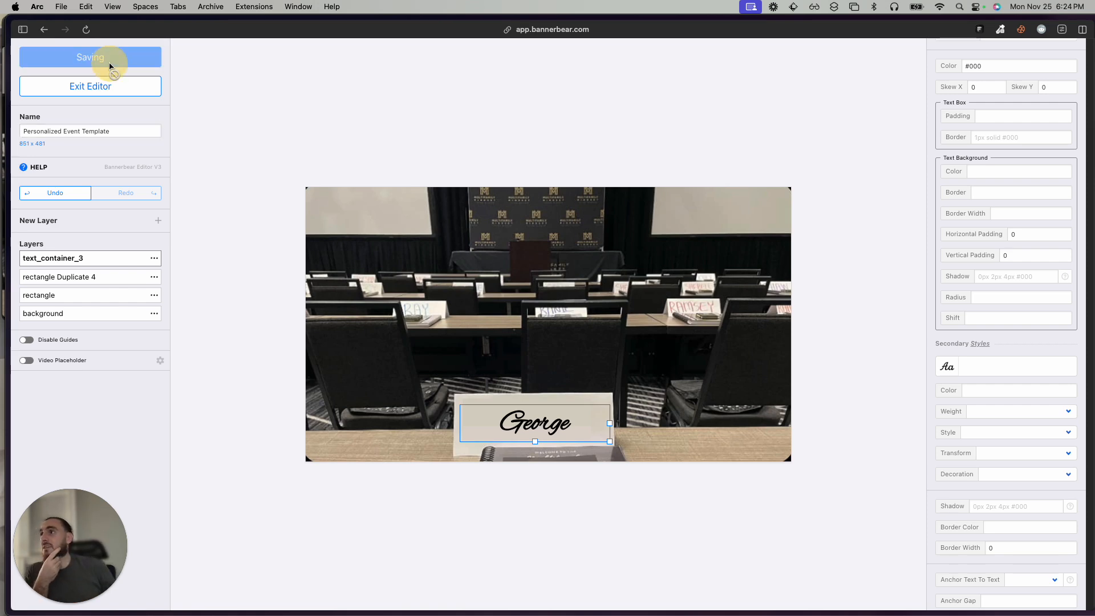
Exit the editor and review the template's available integrations, including the instructions for connecting to Zapier.
{"action": "left_click", "coordinate": [117, 93]}
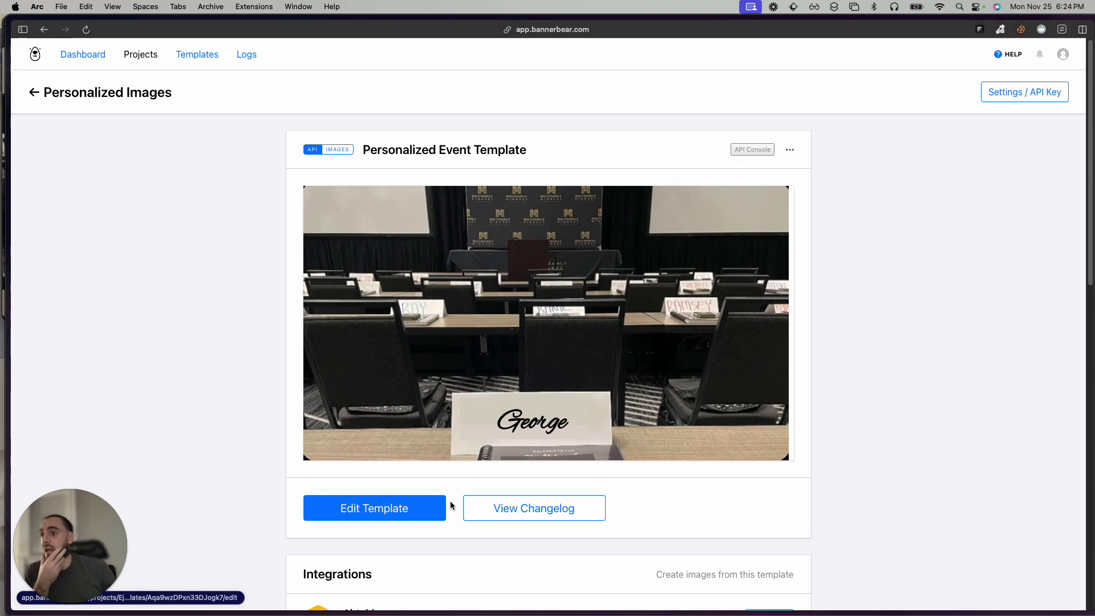
{"action": "scroll", "coordinate": [449, 501], "scroll_direction": "down", "scroll_amount": 10}
{"action": "scroll", "coordinate": [449, 501], "scroll_direction": "down", "scroll_amount": 3}
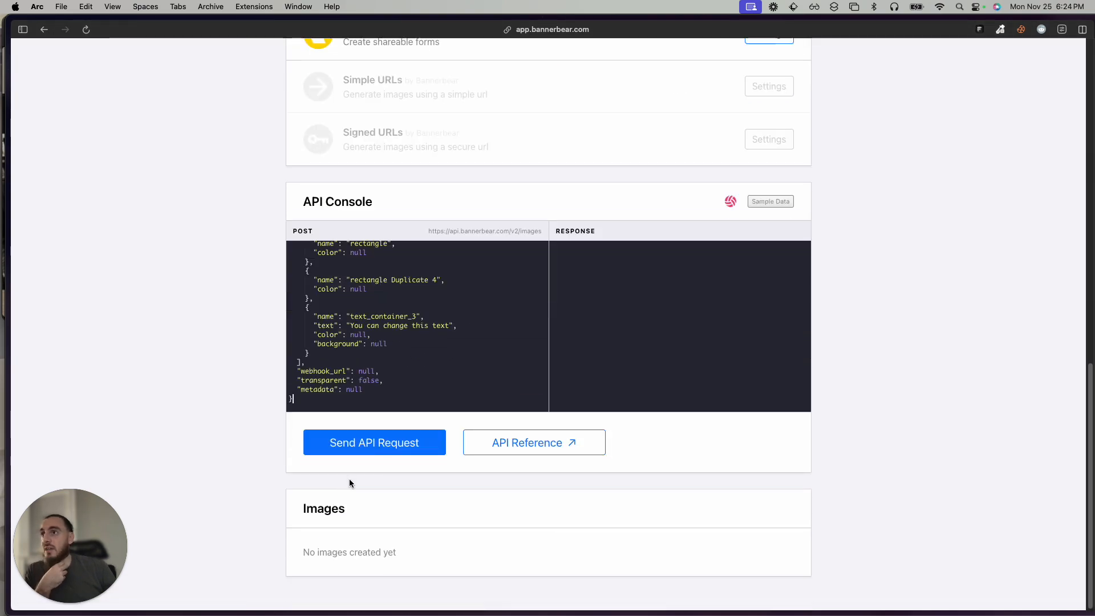
{"action": "scroll", "coordinate": [349, 481], "scroll_direction": "up", "scroll_amount": 8}
{"action": "scroll", "coordinate": [349, 483], "scroll_direction": "down", "scroll_amount": 8}
{"action": "scroll", "coordinate": [345, 469], "scroll_direction": "up", "scroll_amount": 5}
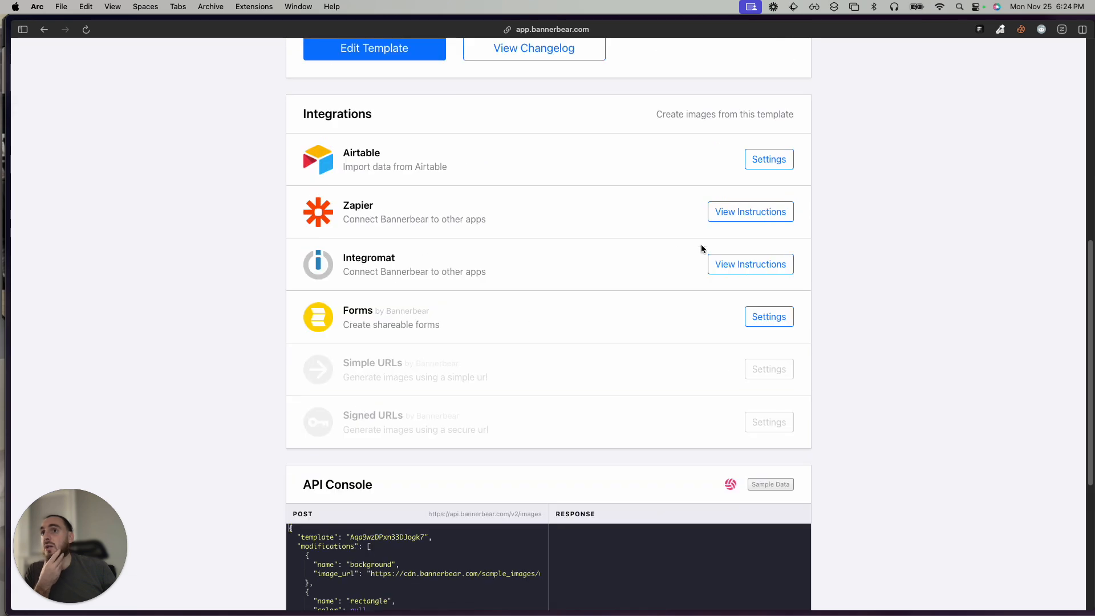
{"action": "left_click", "coordinate": [746, 215]}
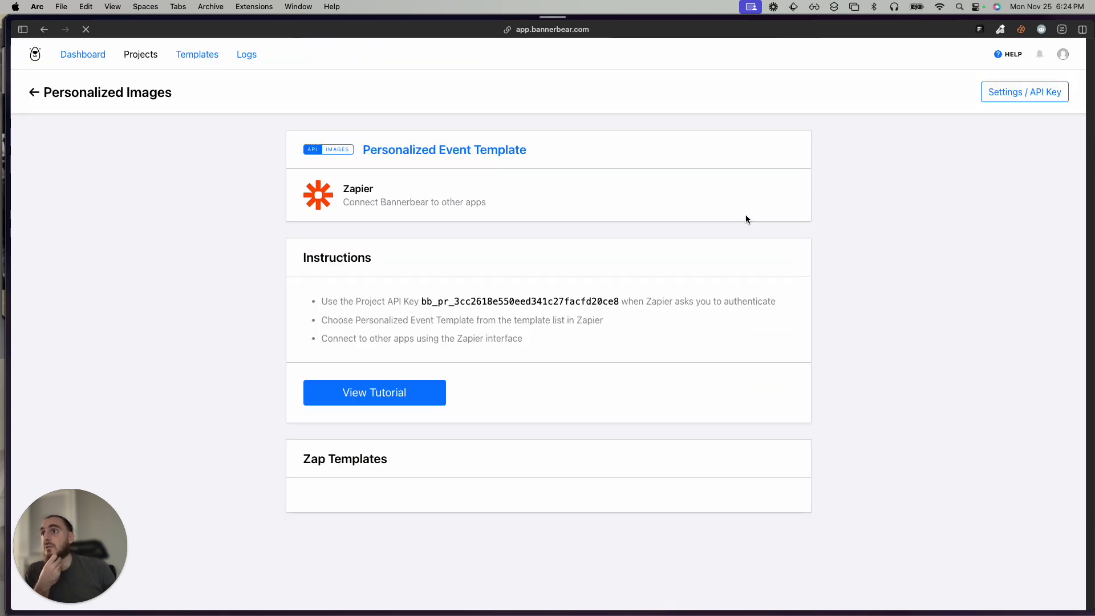
{"action": "scroll", "coordinate": [530, 353], "scroll_direction": "down", "scroll_amount": 5}
{"action": "scroll", "coordinate": [463, 373], "scroll_direction": "up", "scroll_amount": 4}
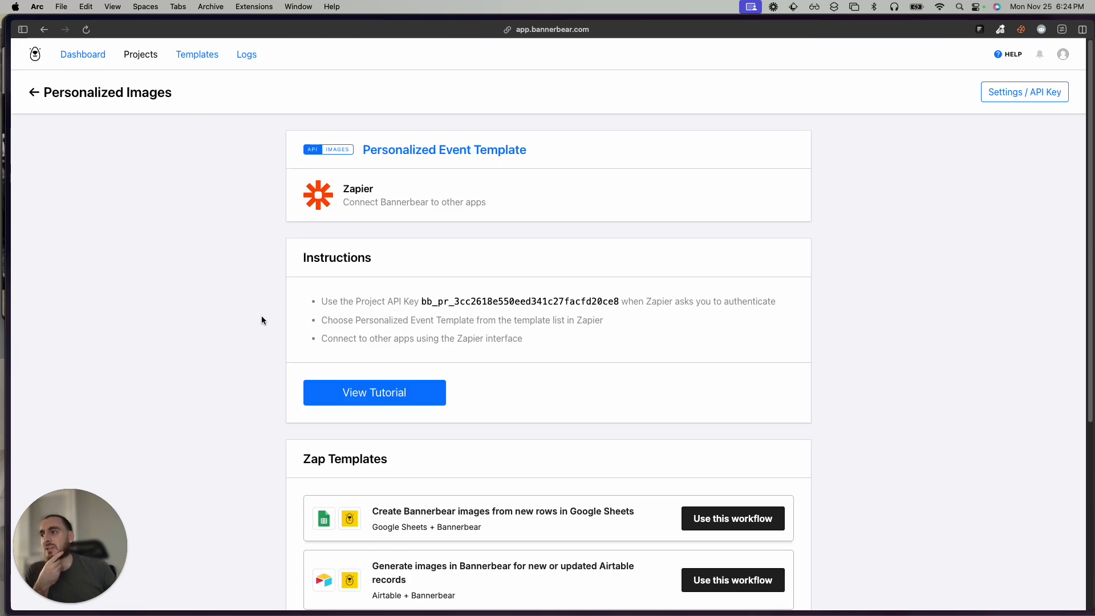
{"action": "key", "text": "super+["}
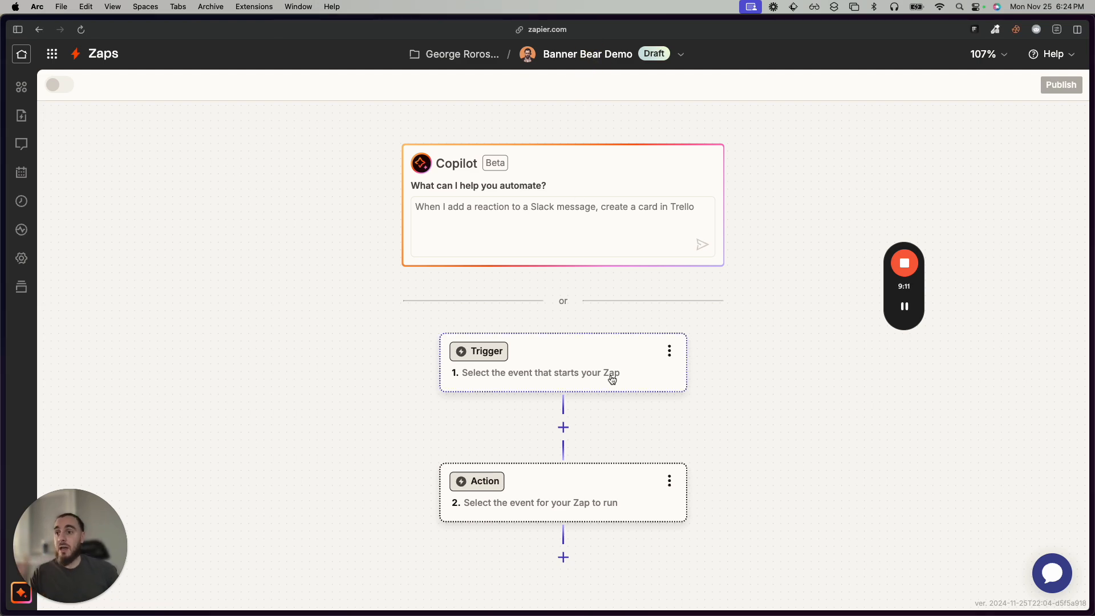
Switch to the Banner Bear Demo Zap in Zapier and choose Bannerbear as the app for its action step.
{"action": "left_click", "coordinate": [596, 477]}
{"action": "left_click", "coordinate": [775, 286]}
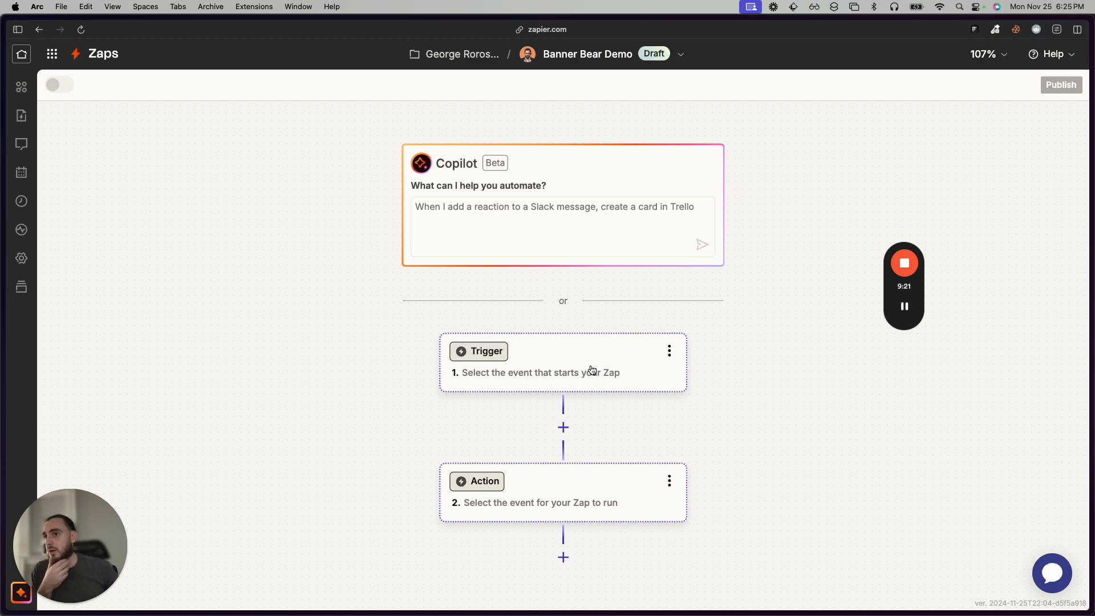
{"action": "left_click", "coordinate": [570, 488]}
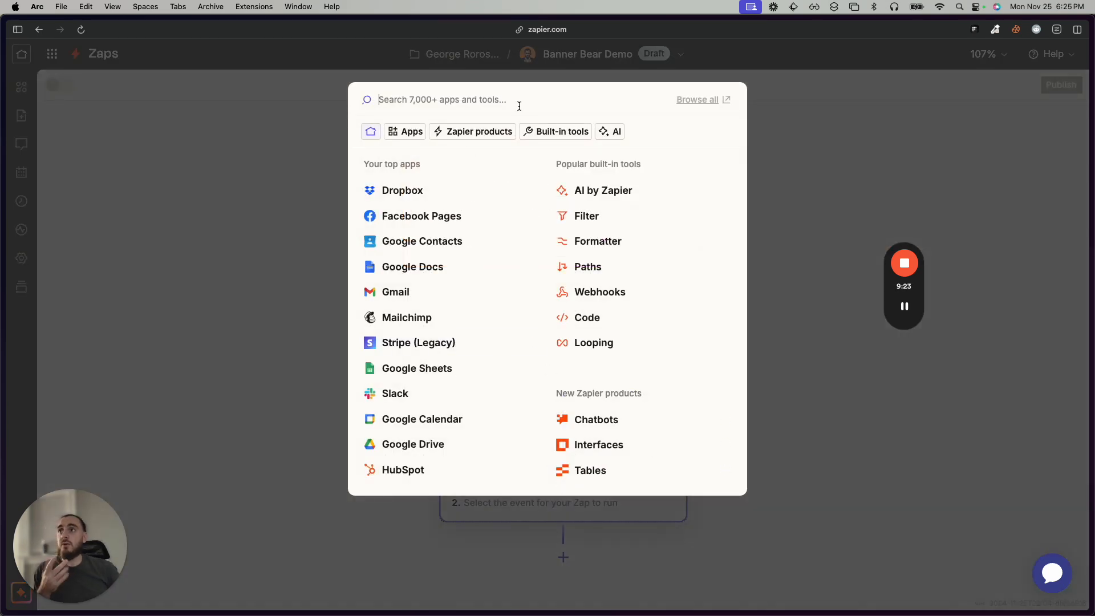
{"action": "type", "text": "banner"}
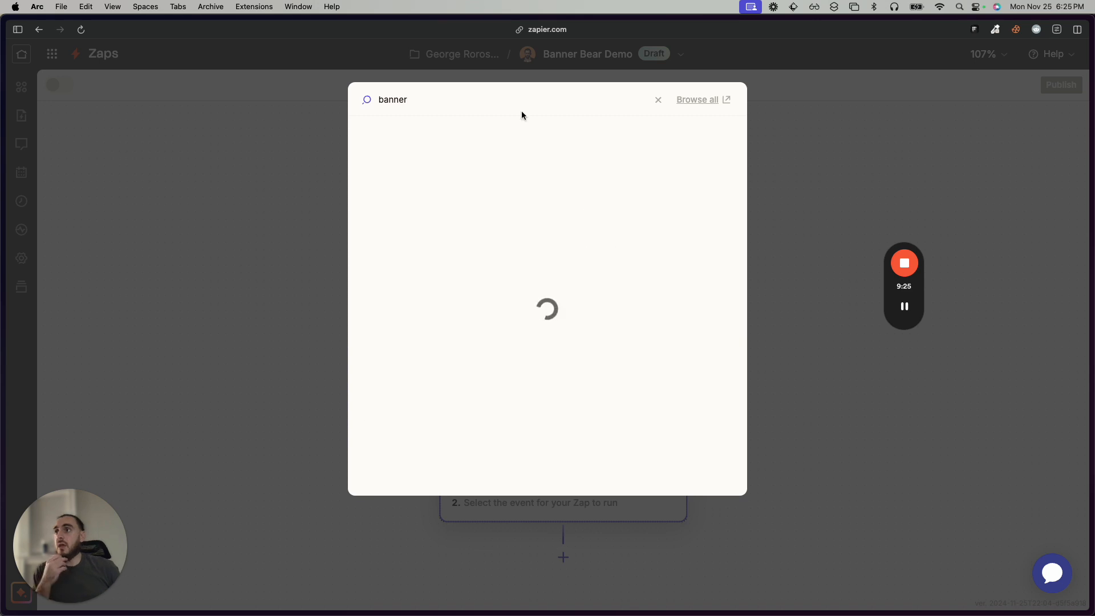
{"action": "left_click", "coordinate": [489, 130]}
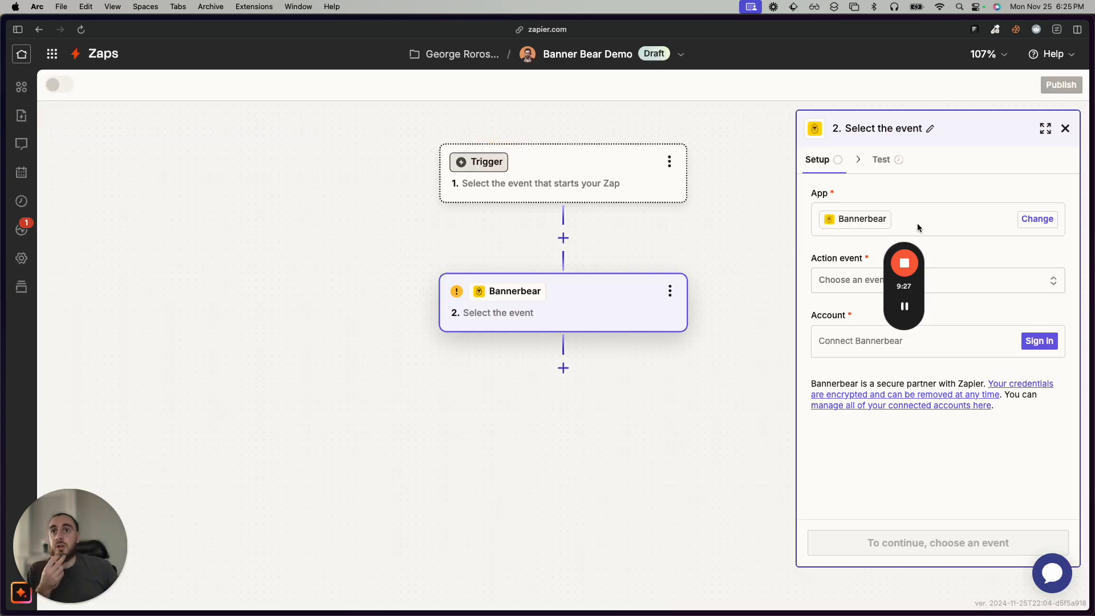
Set the Bannerbear step's action event to Create Image.
{"action": "left_click_drag", "start_coordinate": [895, 253], "coordinate": [74, 197]}
{"action": "left_click", "coordinate": [903, 283]}
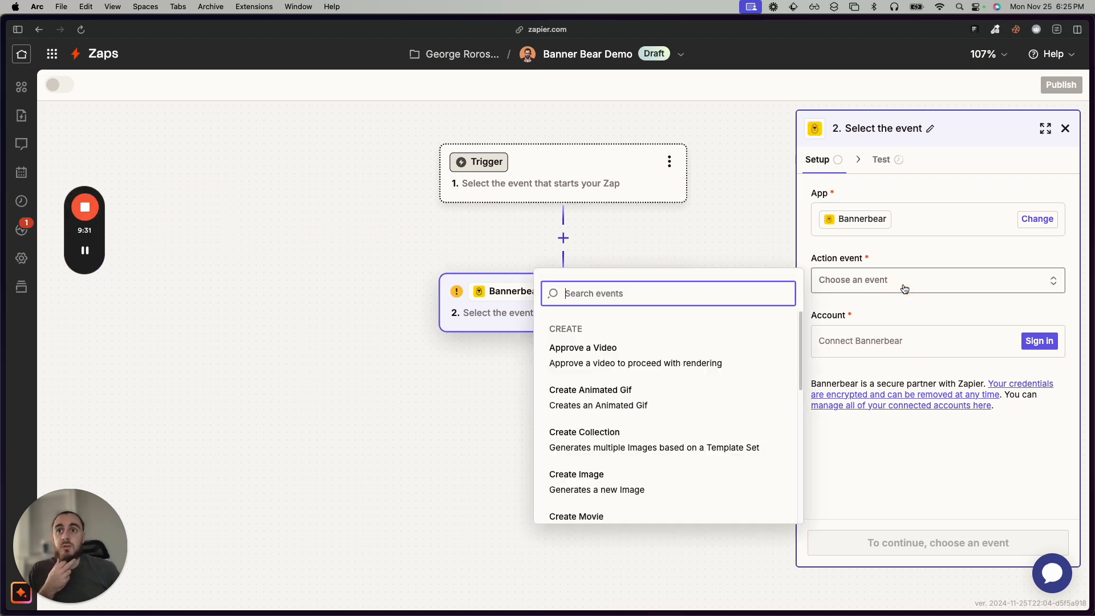
{"action": "scroll", "coordinate": [623, 371], "scroll_direction": "down", "scroll_amount": 1}
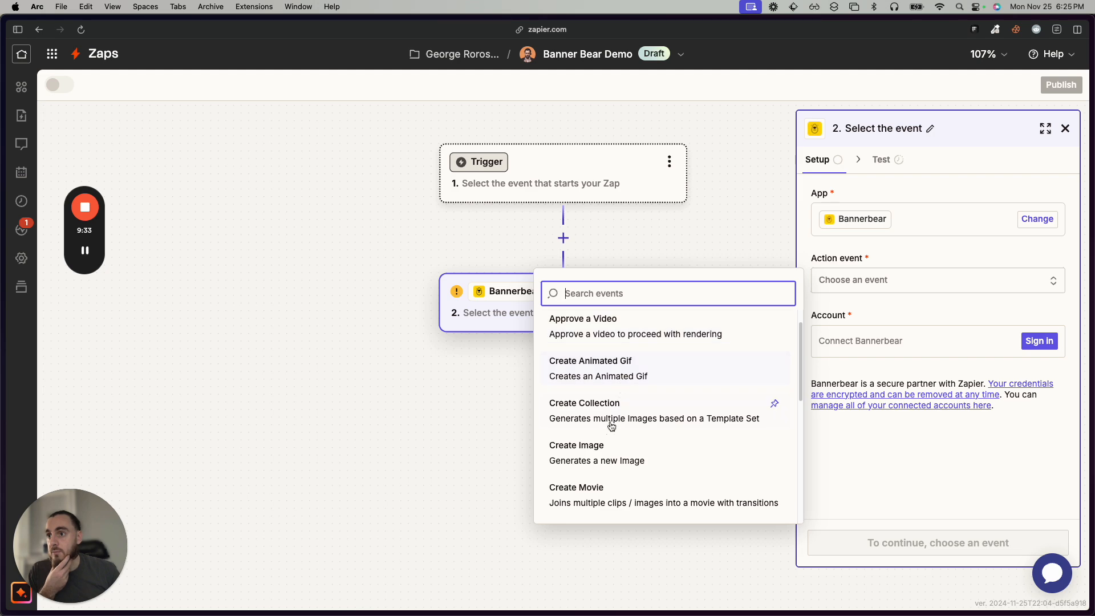
{"action": "scroll", "coordinate": [606, 453], "scroll_direction": "down", "scroll_amount": 2}
{"action": "scroll", "coordinate": [606, 452], "scroll_direction": "down", "scroll_amount": 3}
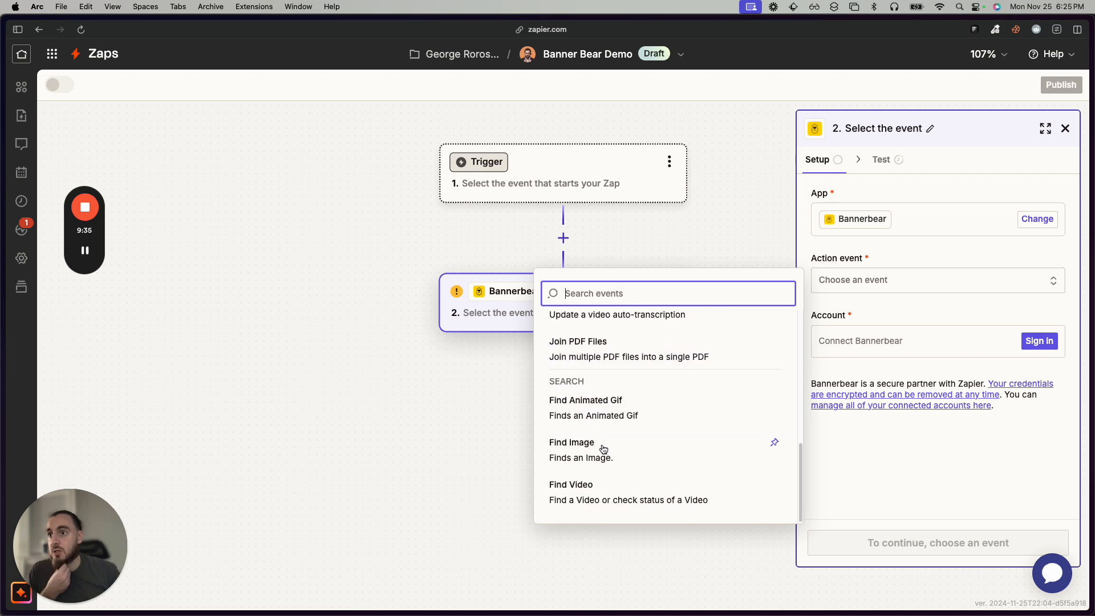
{"action": "scroll", "coordinate": [599, 449], "scroll_direction": "up", "scroll_amount": 3}
{"action": "scroll", "coordinate": [600, 448], "scroll_direction": "up", "scroll_amount": 1}
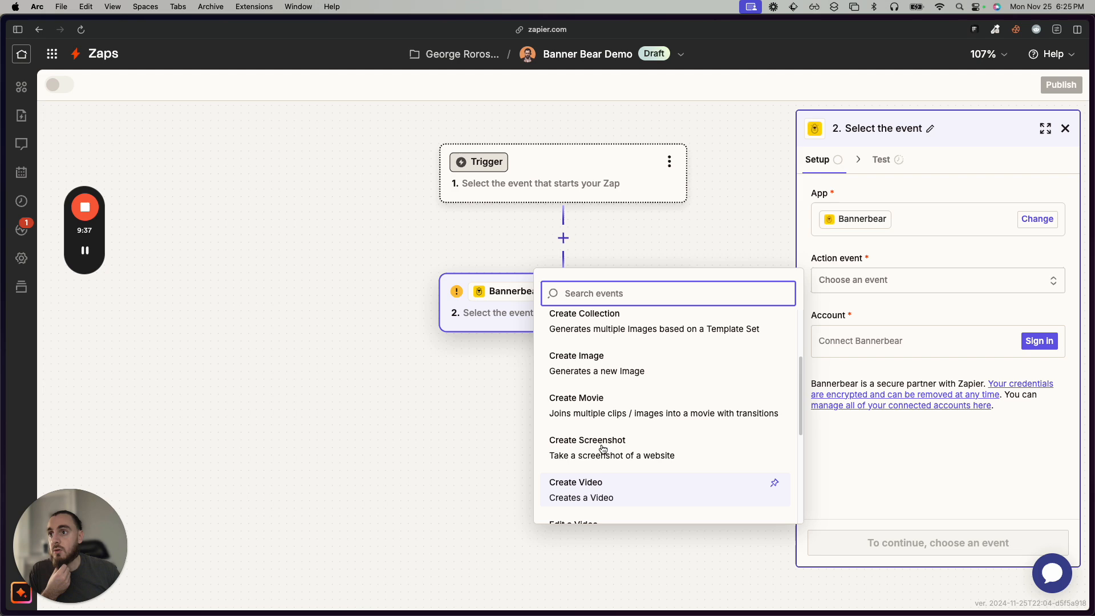
{"action": "left_click", "coordinate": [612, 375]}
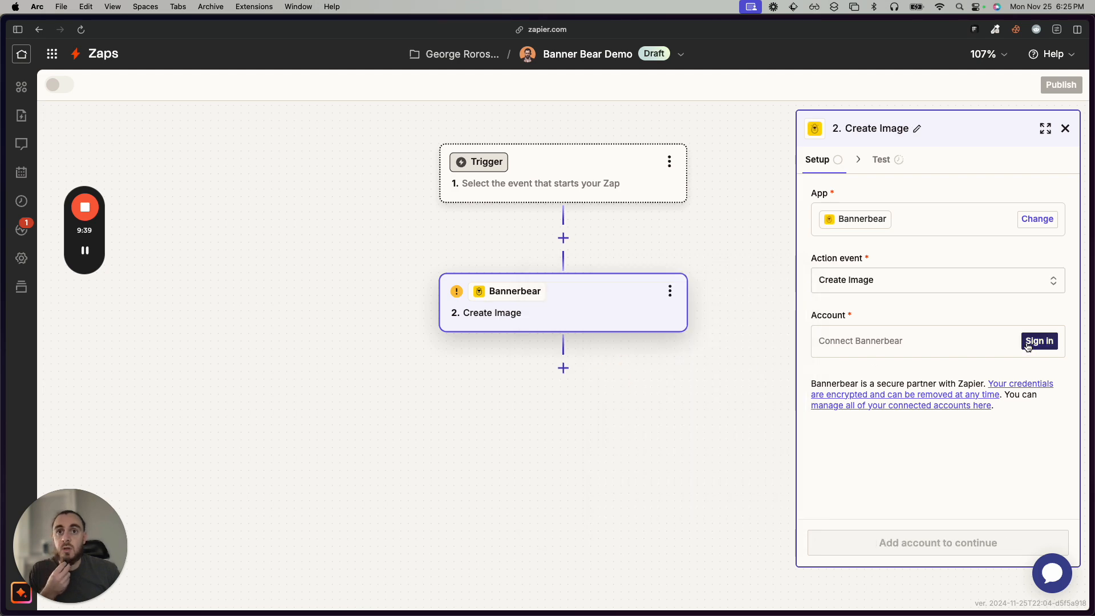
Connect the Bannerbear Personalized Images account to the Create Image action and continue to its configuration.
{"action": "left_click", "coordinate": [1028, 344]}
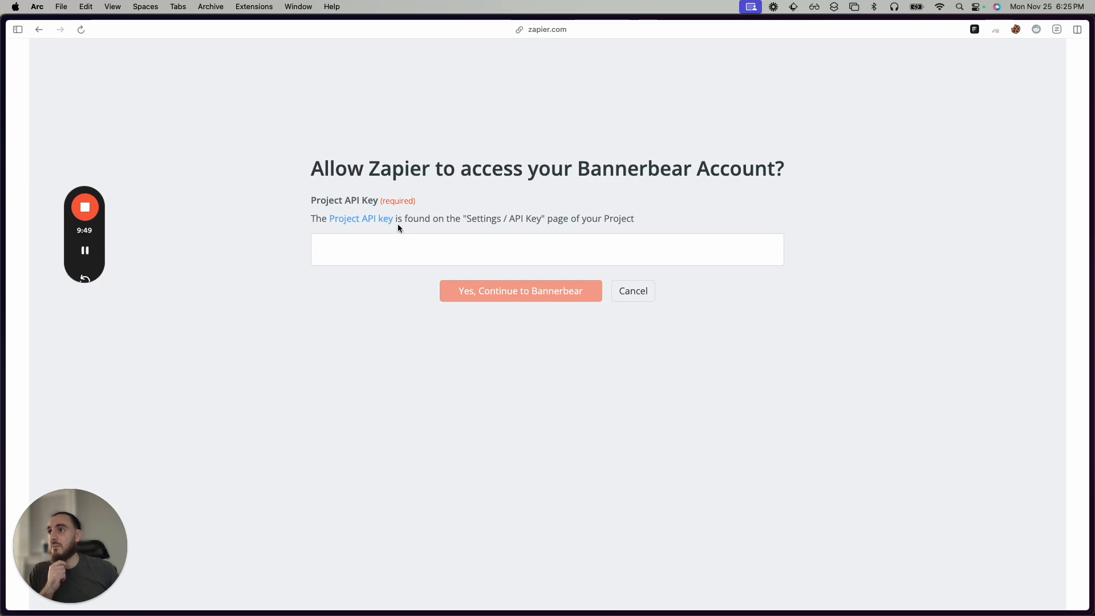
{"action": "left_click", "coordinate": [85, 251]}
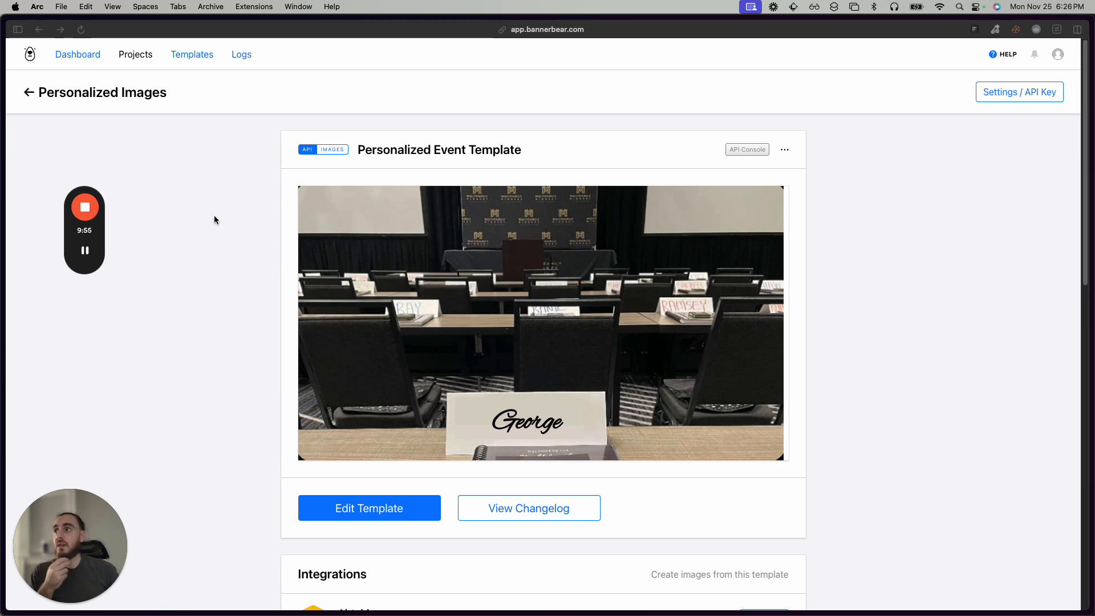
{"action": "left_click", "coordinate": [84, 250]}
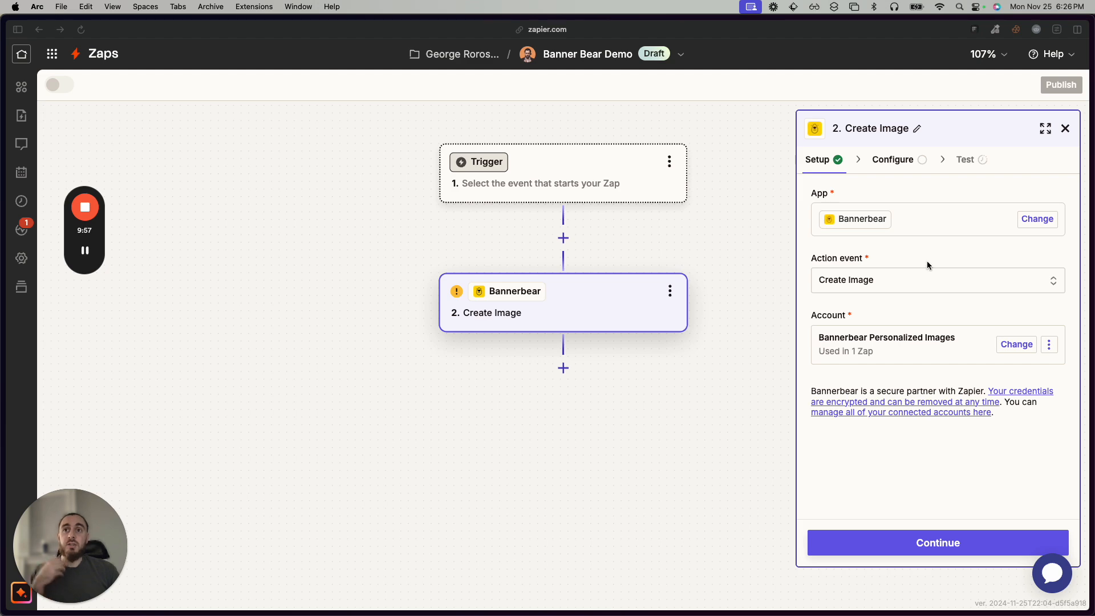
{"action": "left_click", "coordinate": [918, 542]}
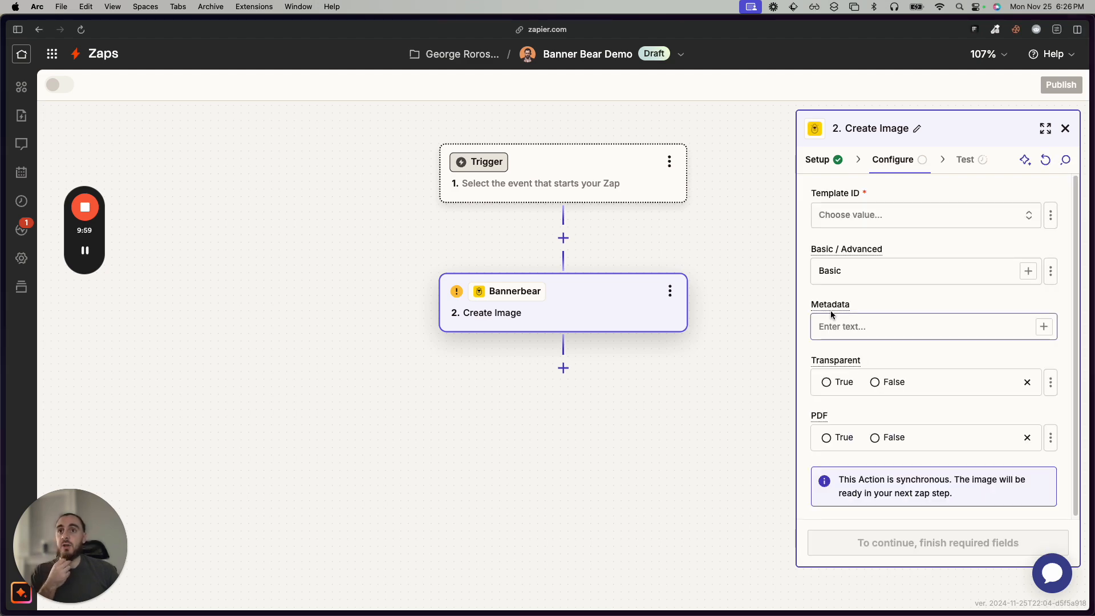
Choose Personalized Event Template as the action's template and enter a sample first name as the text_container_3 text.
{"action": "left_click", "coordinate": [881, 219]}
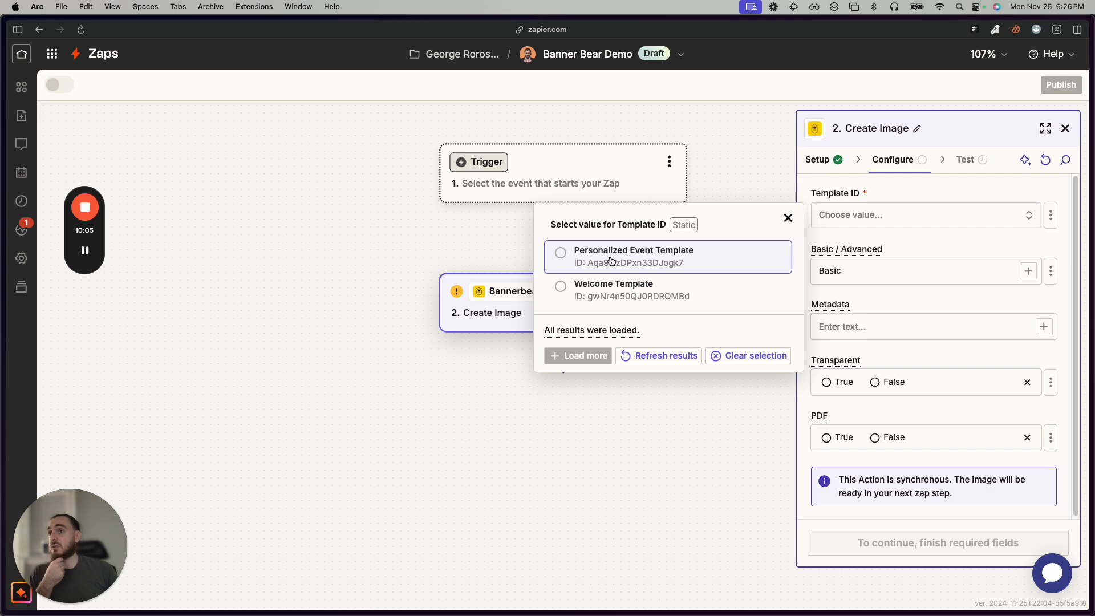
{"action": "left_click", "coordinate": [625, 257]}
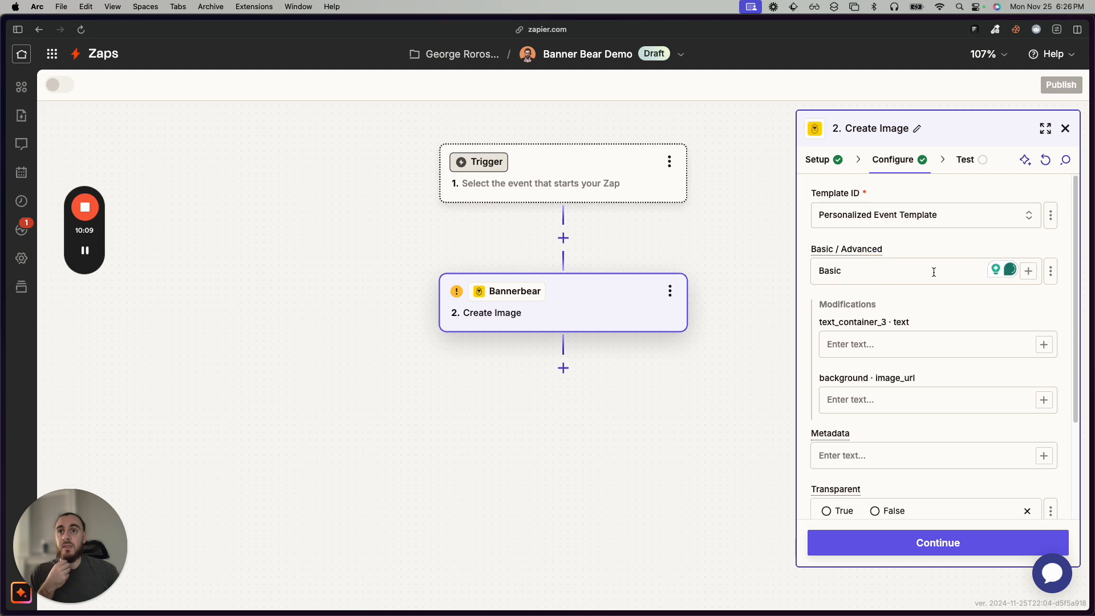
{"action": "left_click", "coordinate": [873, 342]}
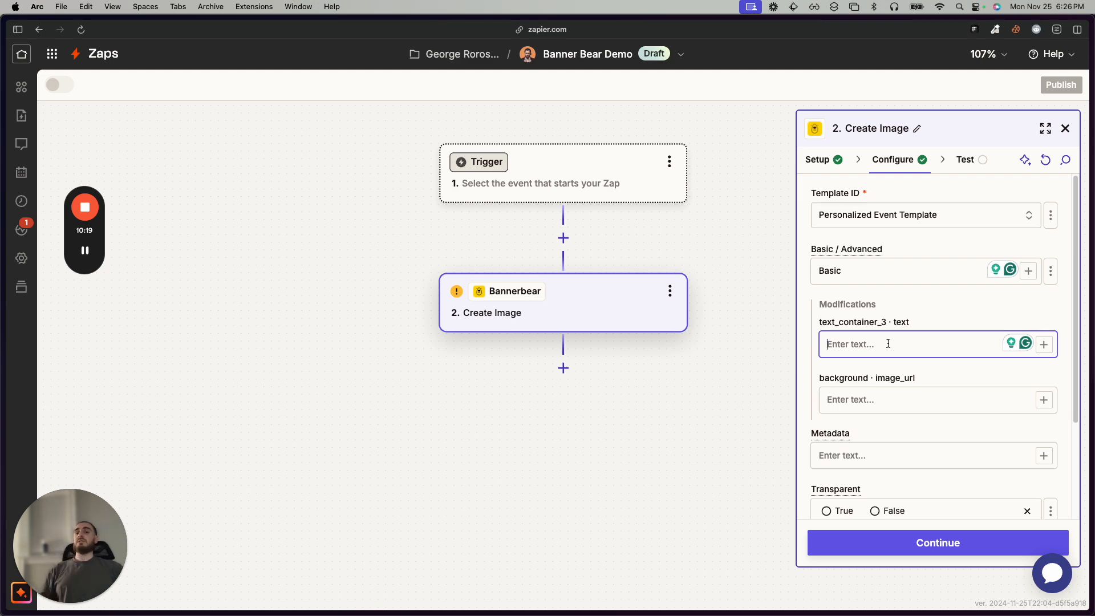
{"action": "type", "text": "James"}
Set both Transparent and PDF to False, and test the Create Image step.
{"action": "scroll", "coordinate": [983, 443], "scroll_direction": "down", "scroll_amount": 3}
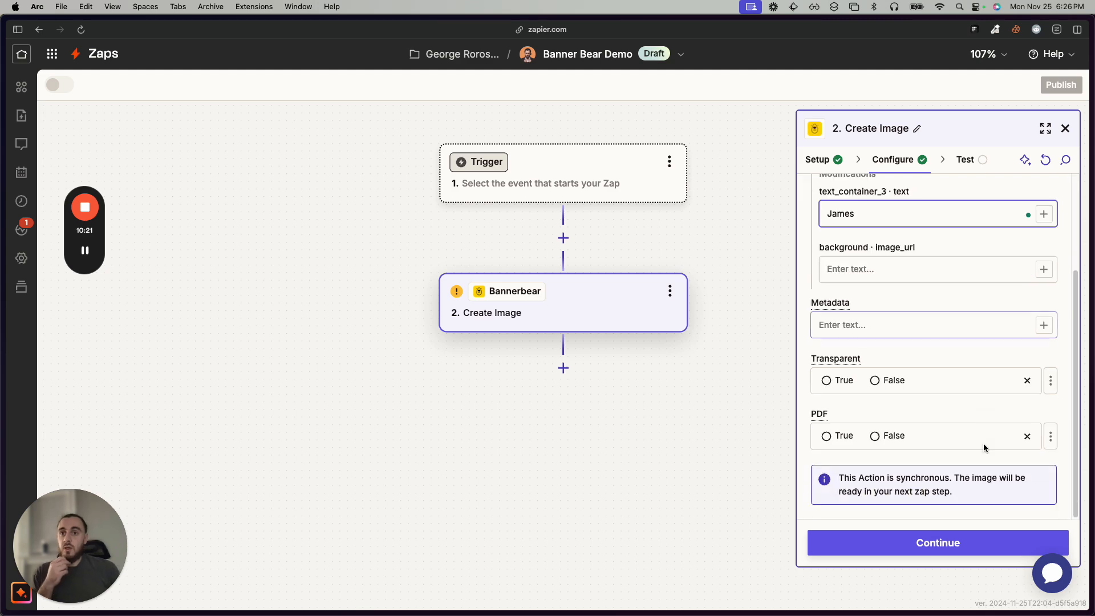
{"action": "left_click", "coordinate": [874, 435]}
{"action": "left_click", "coordinate": [873, 380]}
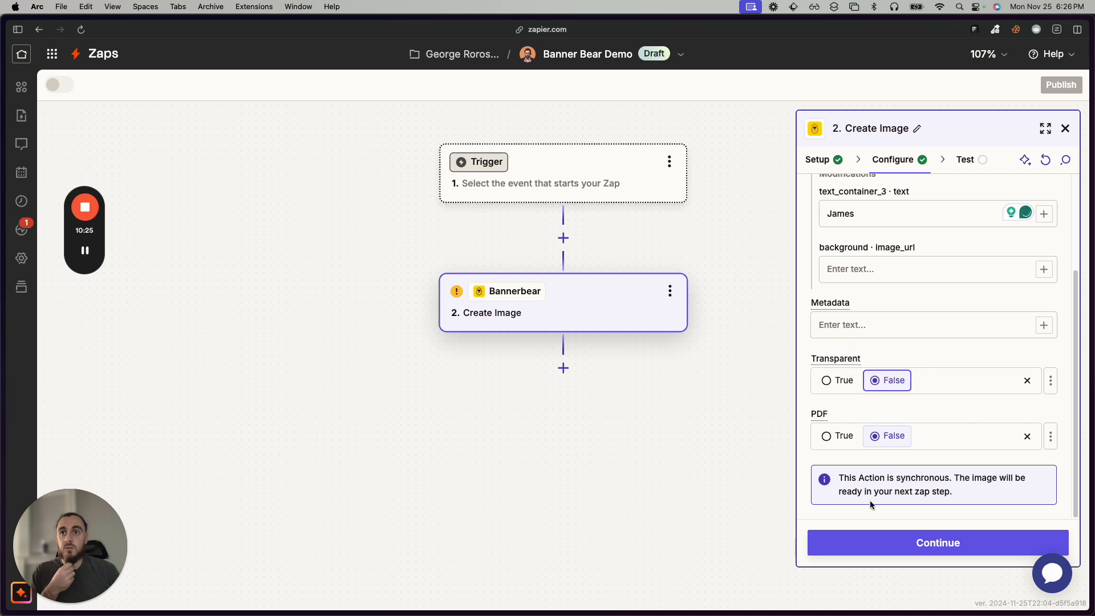
{"action": "left_click", "coordinate": [921, 546]}
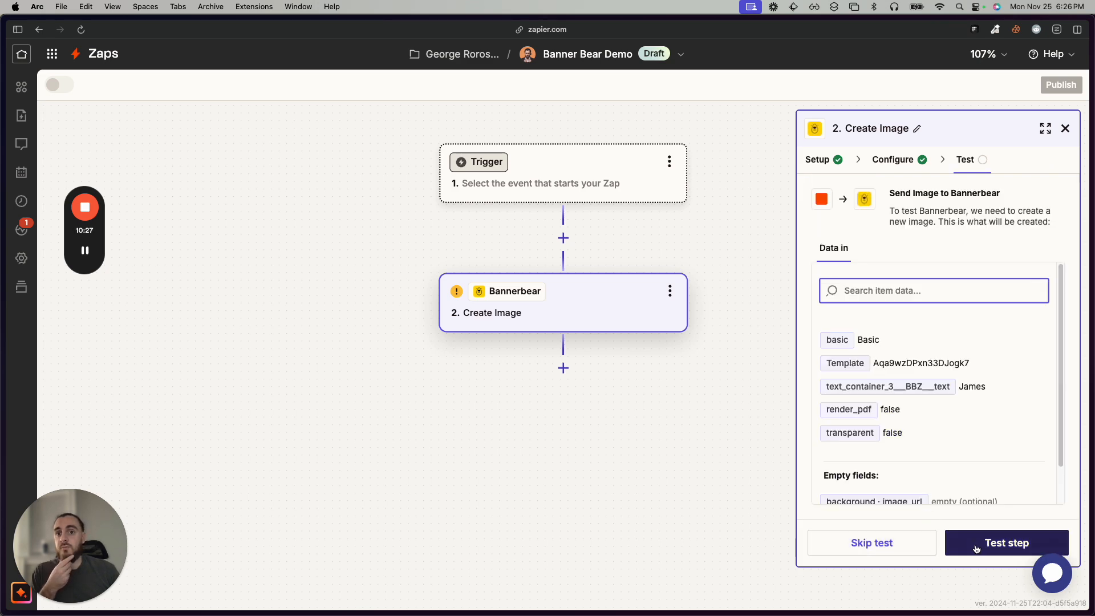
{"action": "left_click", "coordinate": [976, 549]}
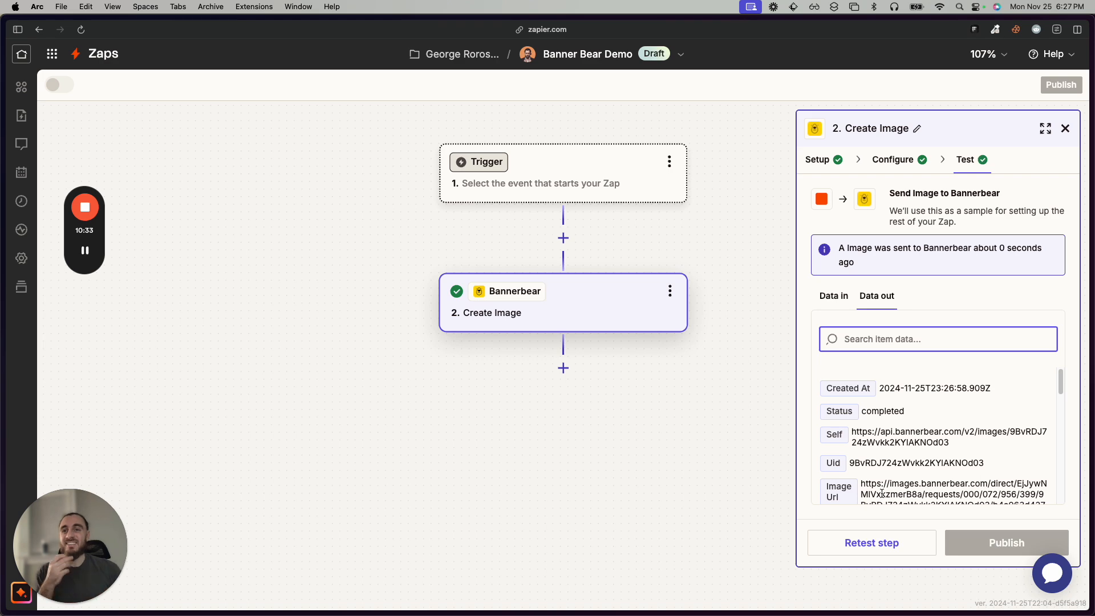
Open the first image URL from the test output in a new tab to view the image, and return to the Zap.
{"action": "scroll", "coordinate": [889, 479], "scroll_direction": "down", "scroll_amount": 2}
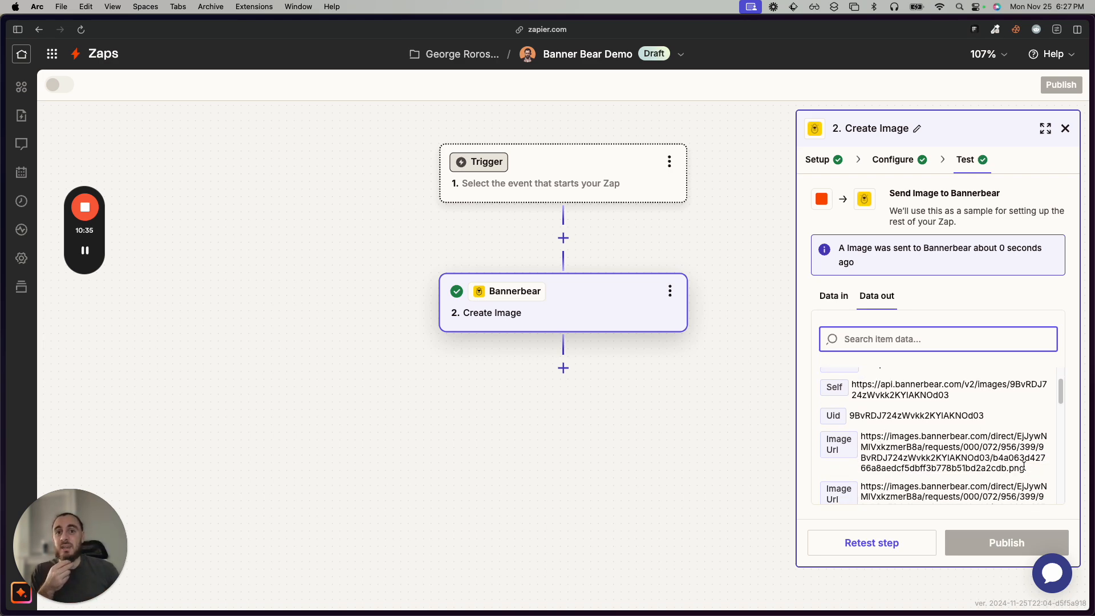
{"action": "left_click_drag", "start_coordinate": [1024, 466], "coordinate": [866, 433]}
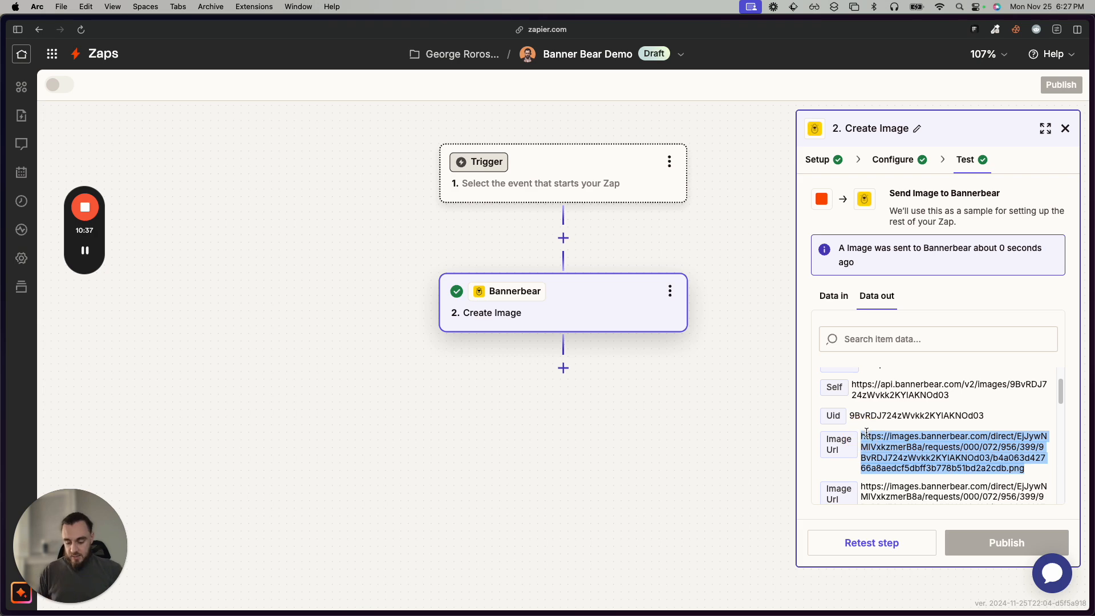
{"action": "key", "text": "cmd+c"}
{"action": "key", "text": "cmd+t"}
{"action": "key", "text": "cmd+v"}
{"action": "key", "text": "Return"}
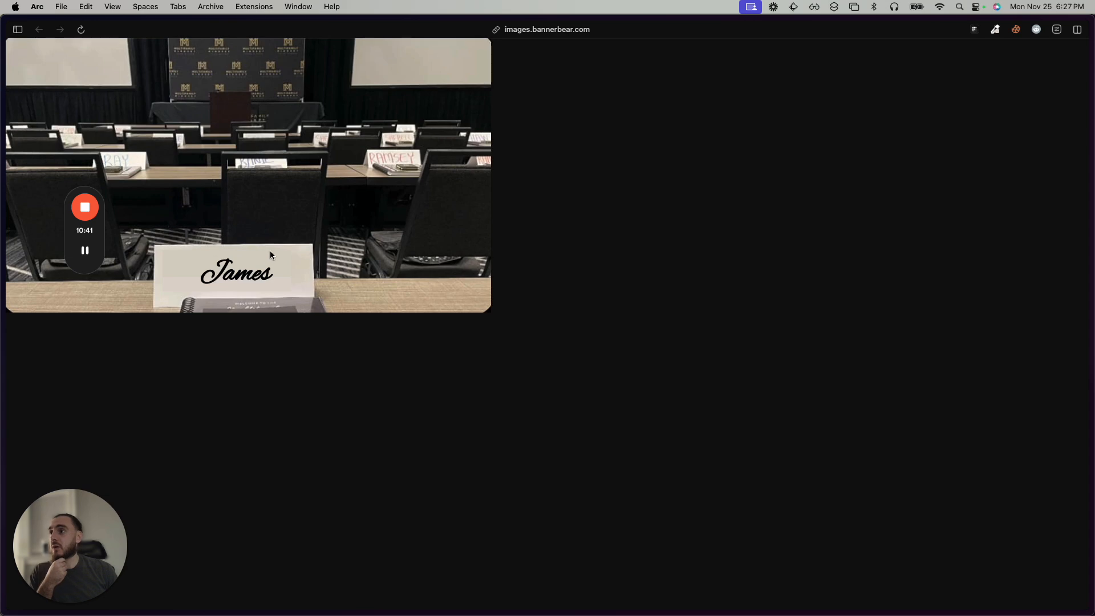
{"action": "key", "text": "cmd+s"}
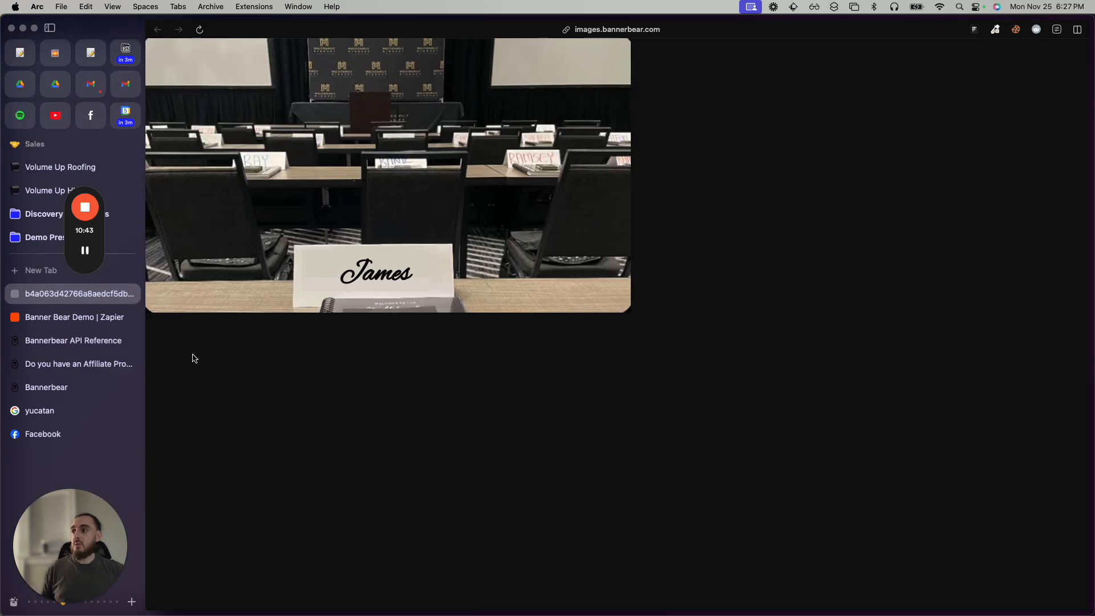
{"action": "left_click", "coordinate": [80, 317]}
{"action": "key", "text": "cmd+s"}
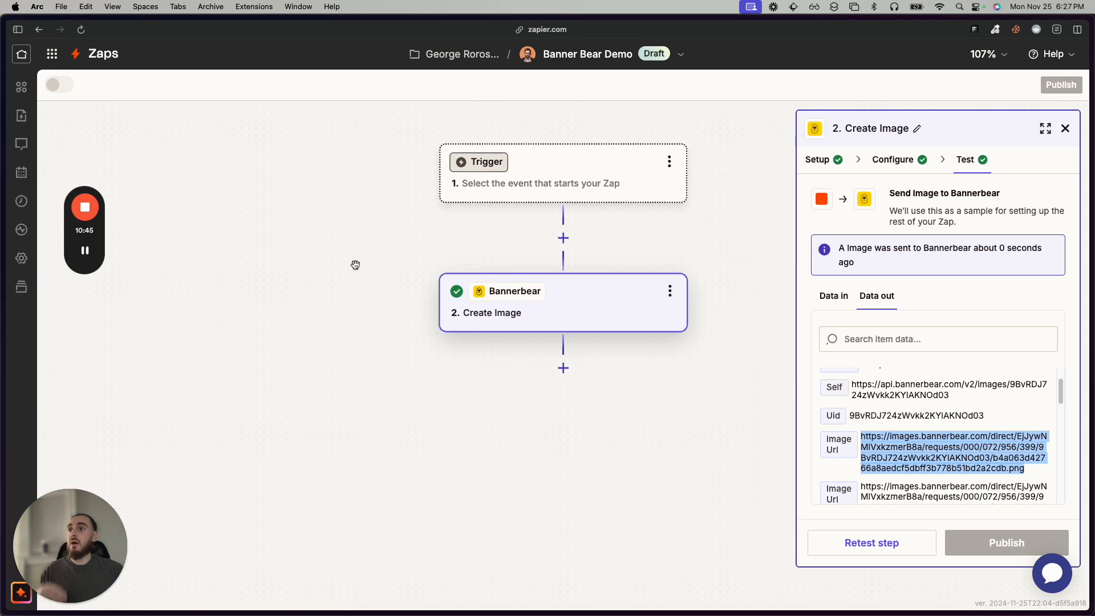